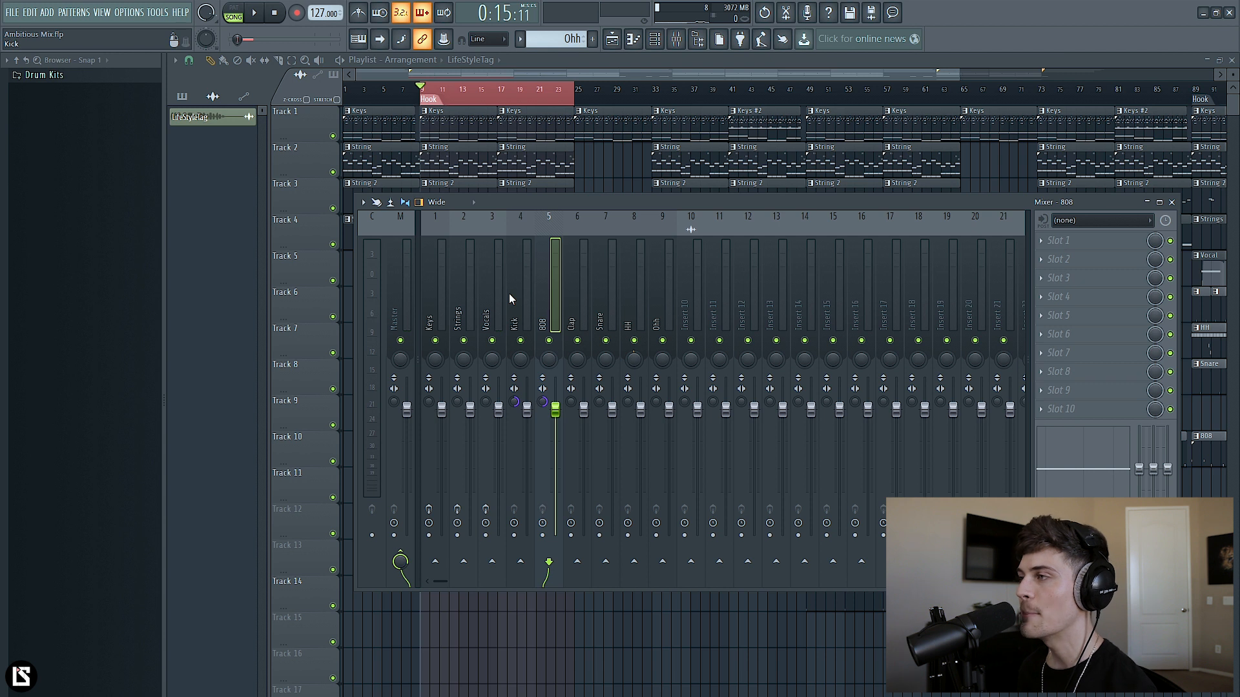
# Step: Solo the Keys mixer track and play it first with its effects bypassed and again with them enabled
pyautogui.click(439, 292)
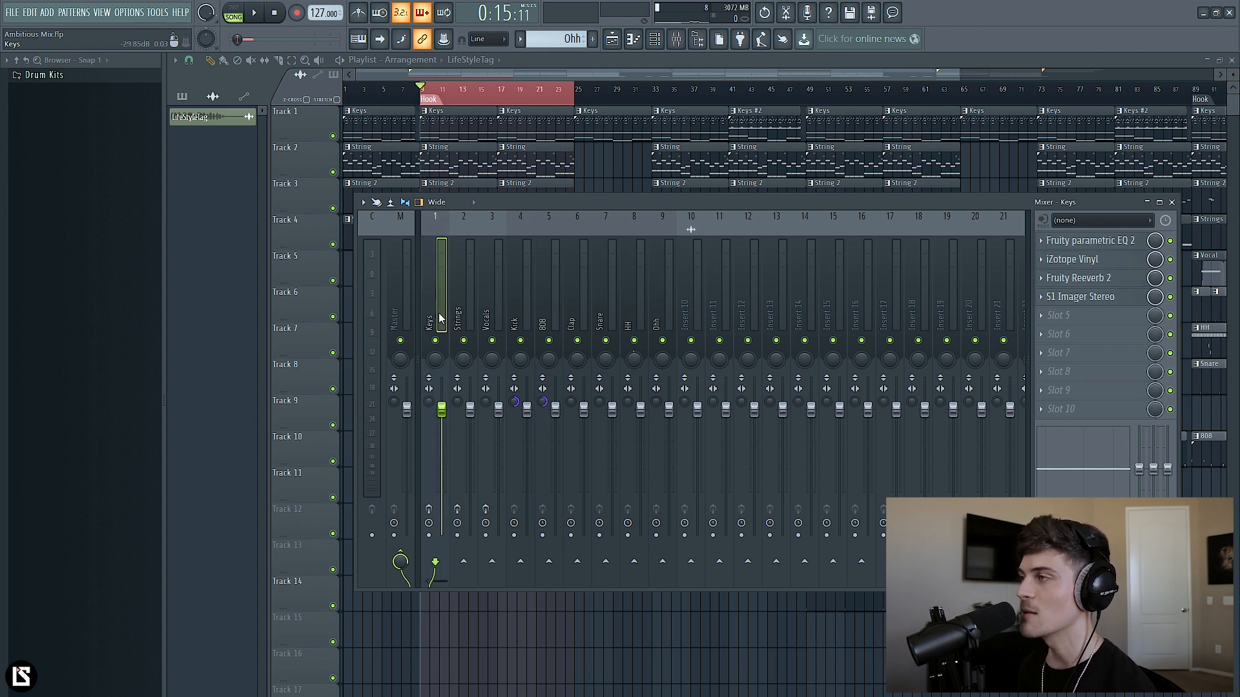
pyautogui.rightClick(437, 341)
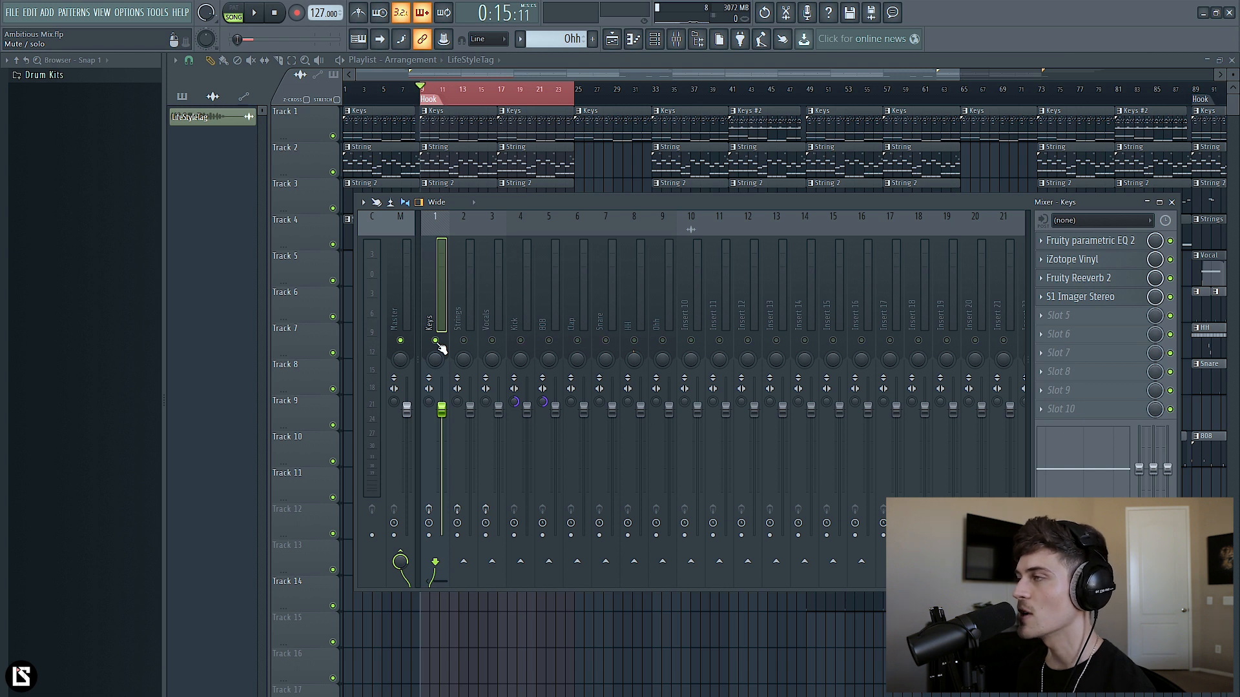
pyautogui.press('space')
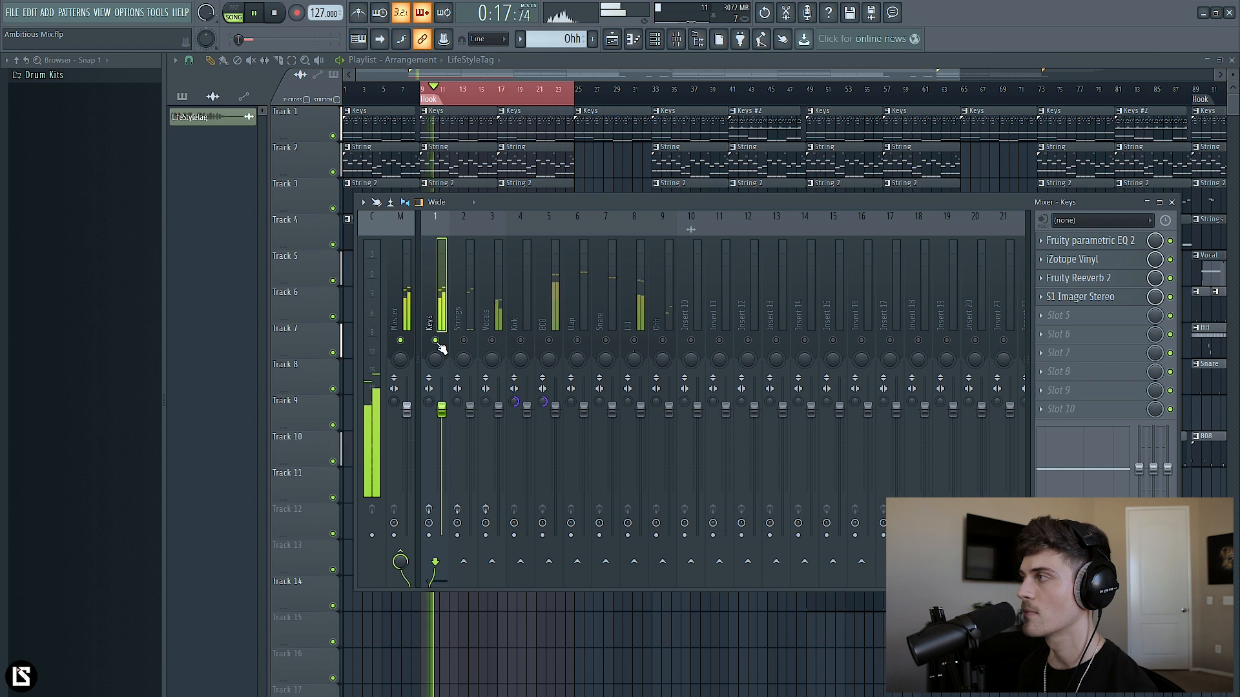
pyautogui.press('space')
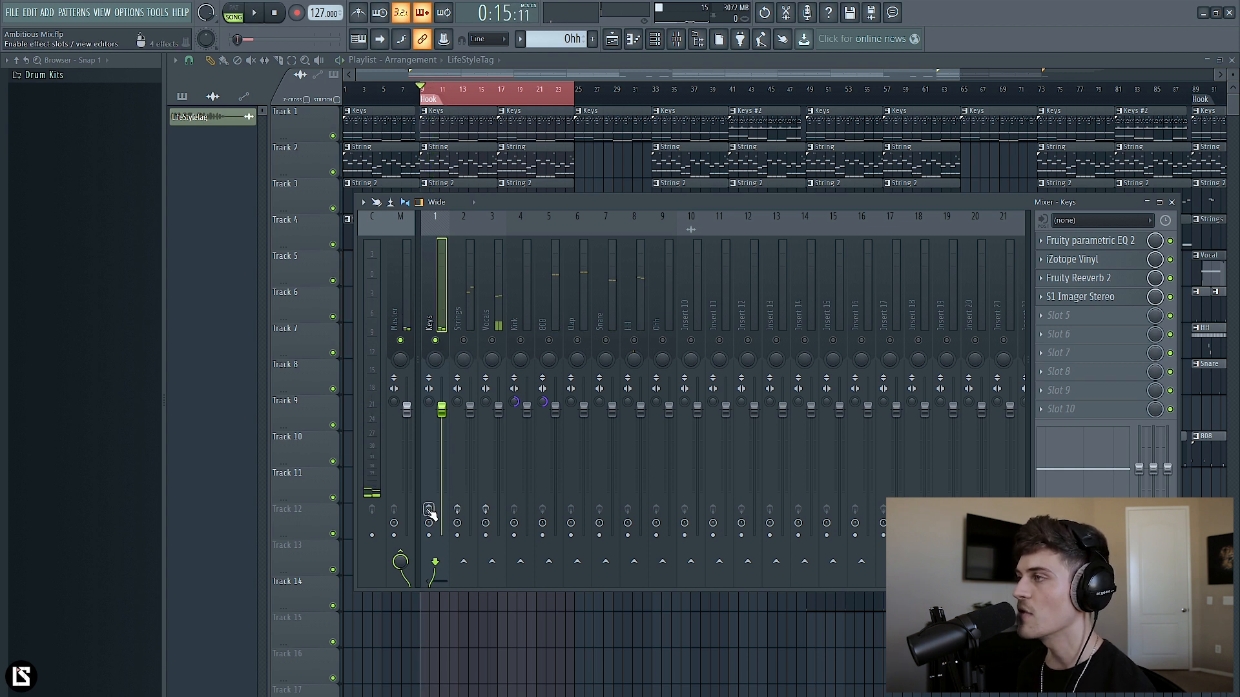
pyautogui.press('space')
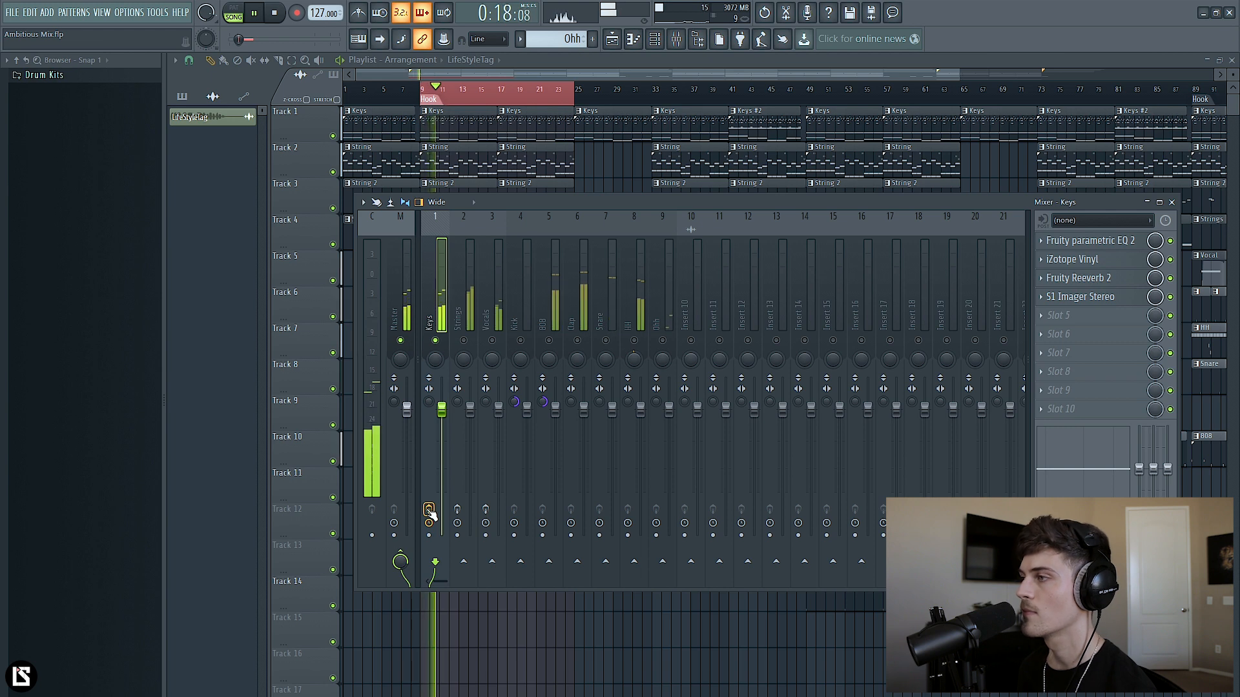
pyautogui.press('space')
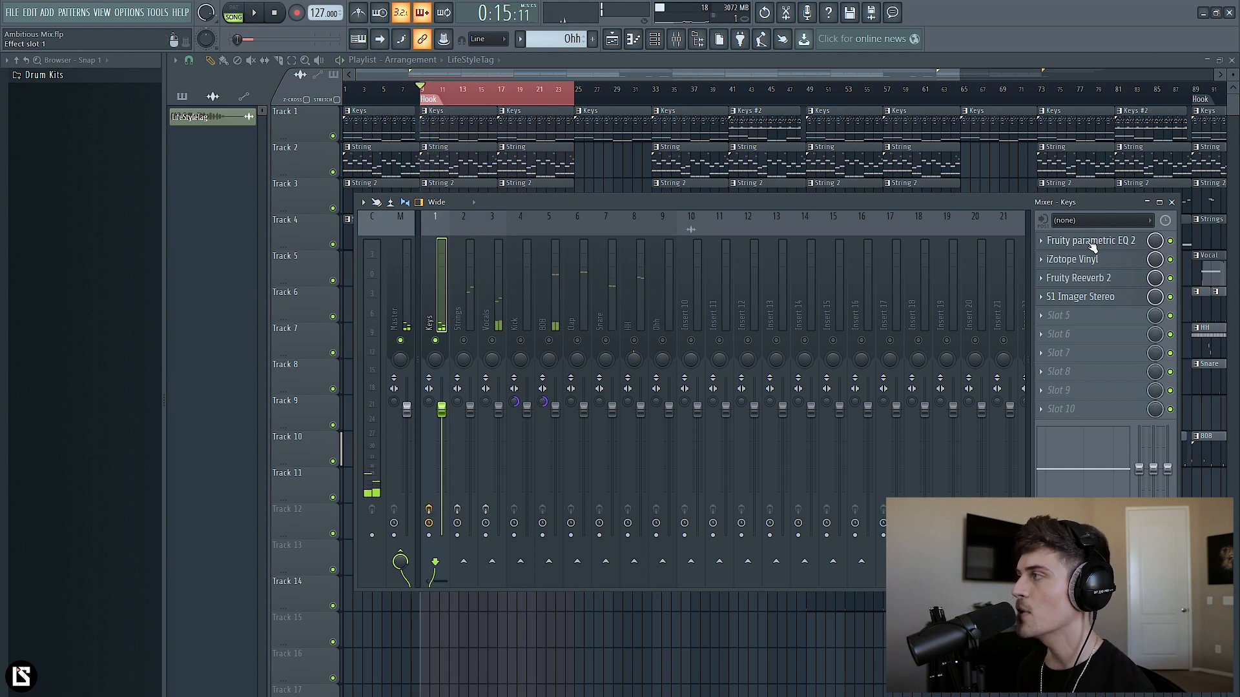
# Step: Move the high-shelf band 7 of the Keys track's Fruity parametric EQ 2 to about 3917 Hz at 3.8 dB
pyautogui.click(1091, 241)
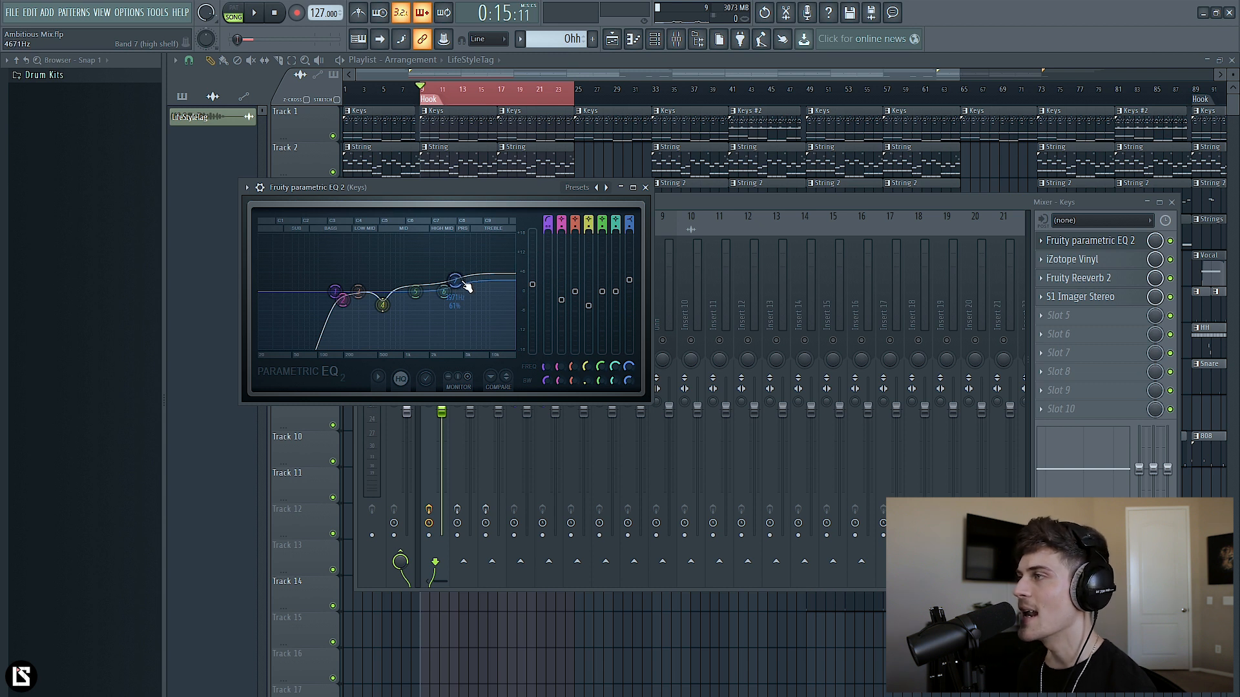
pyautogui.moveTo(462, 280); pyautogui.dragTo(454, 279)
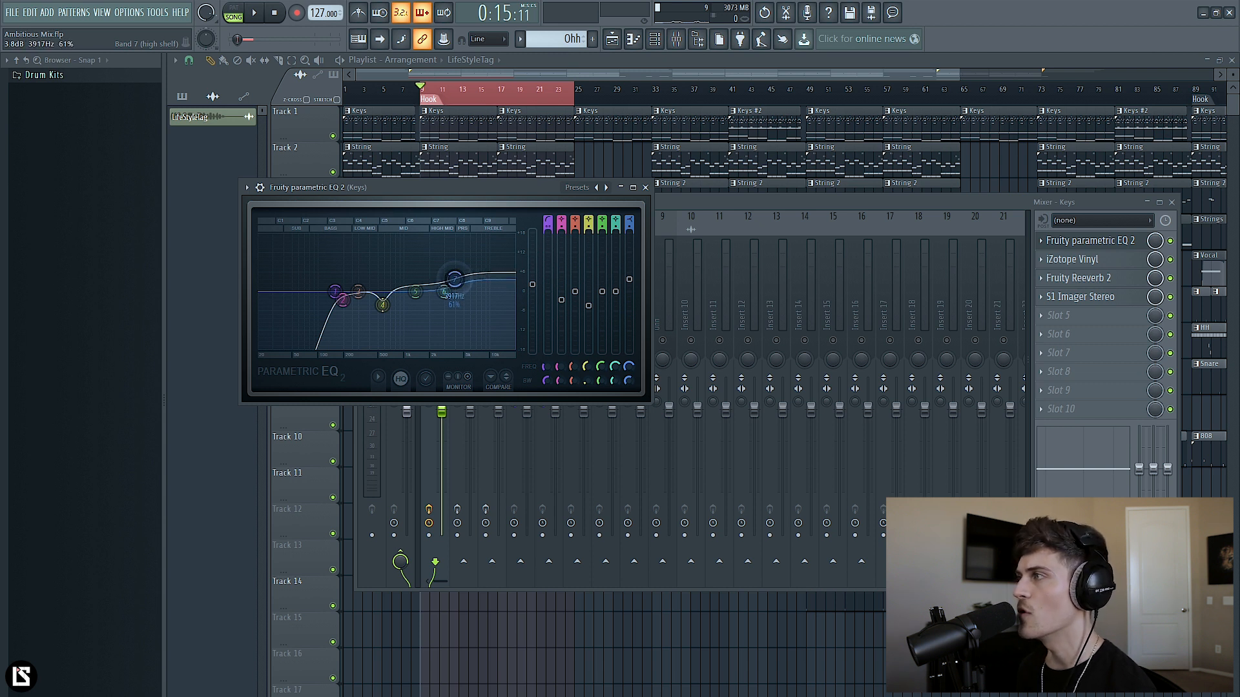
pyautogui.click(645, 187)
# Step: Examine the settings of iZotope Vinyl, Fruity Reeverb 2 and S1 Imager Stereo on the Keys track
pyautogui.click(1083, 260)
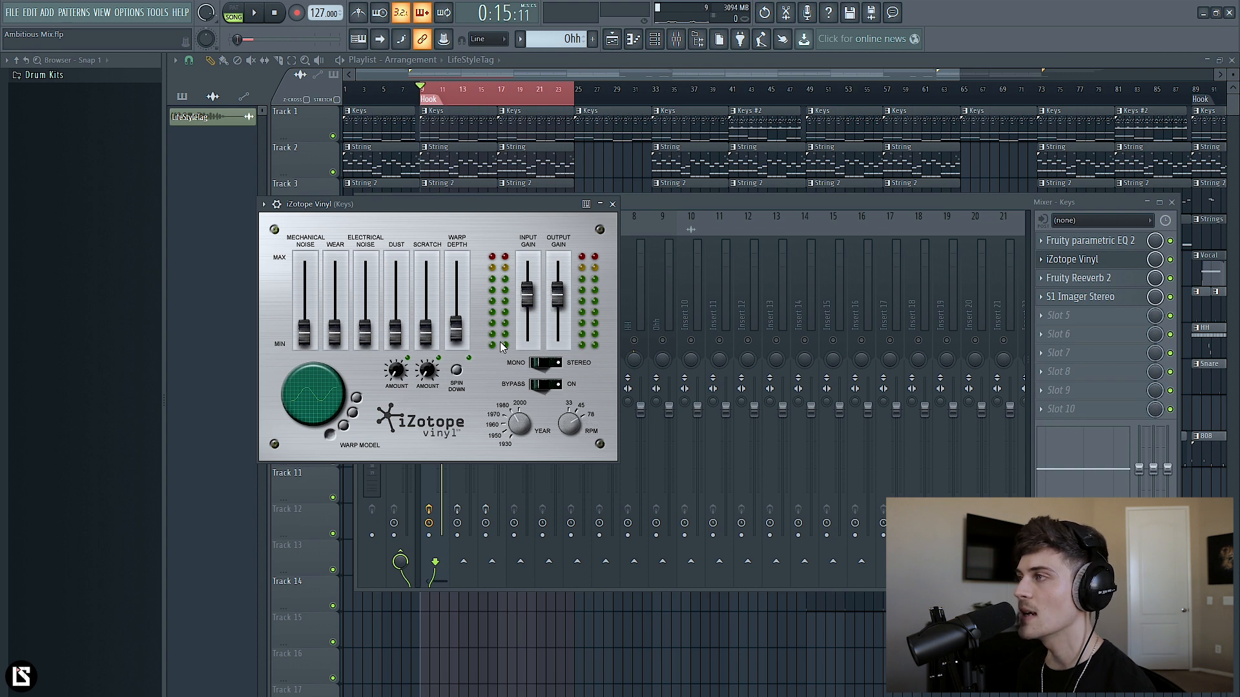
pyautogui.click(612, 204)
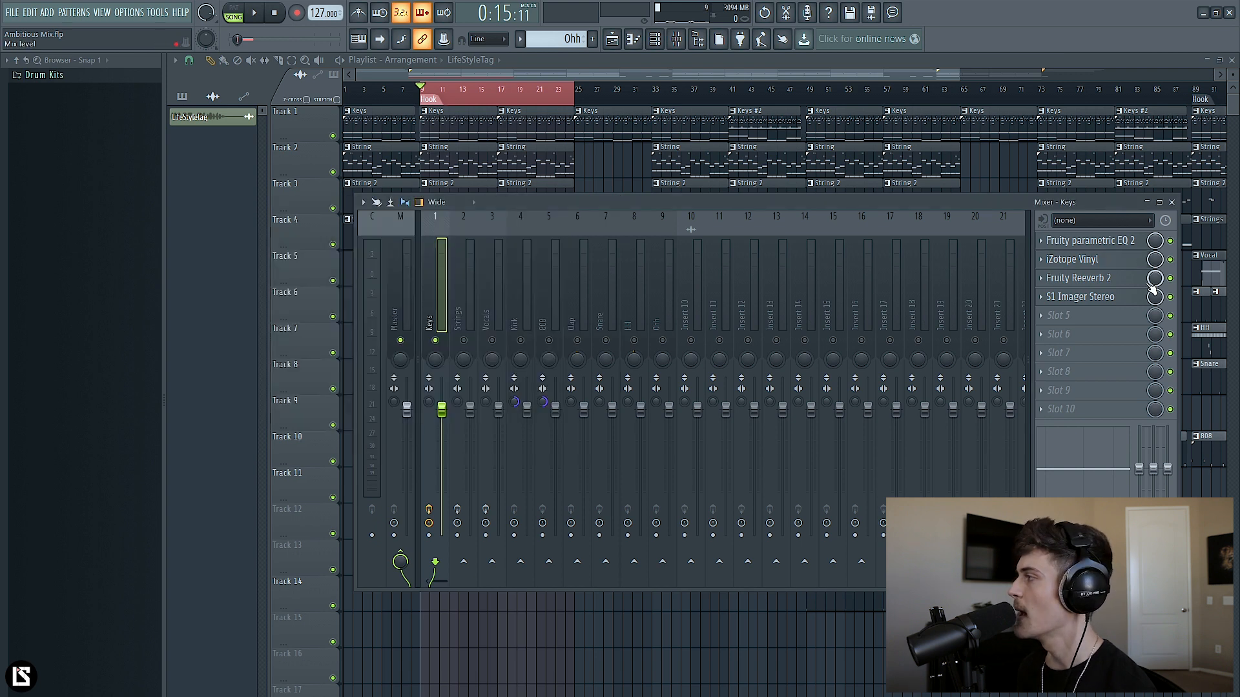
pyautogui.click(1120, 284)
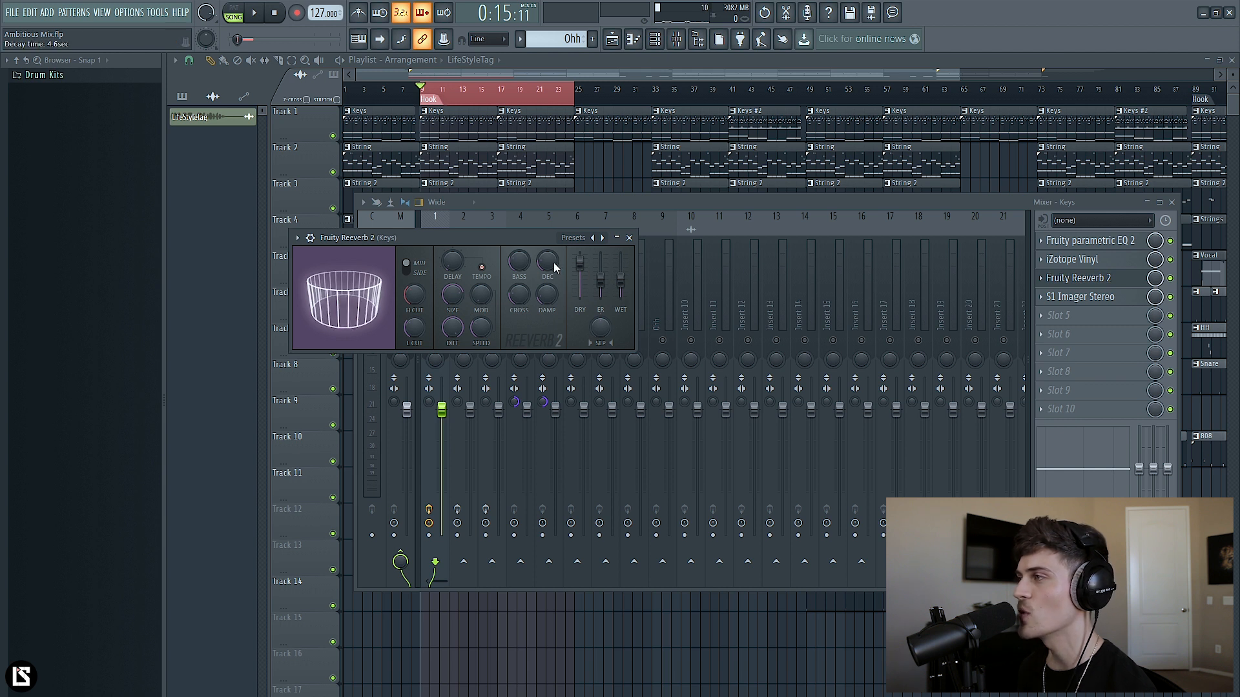
pyautogui.click(630, 239)
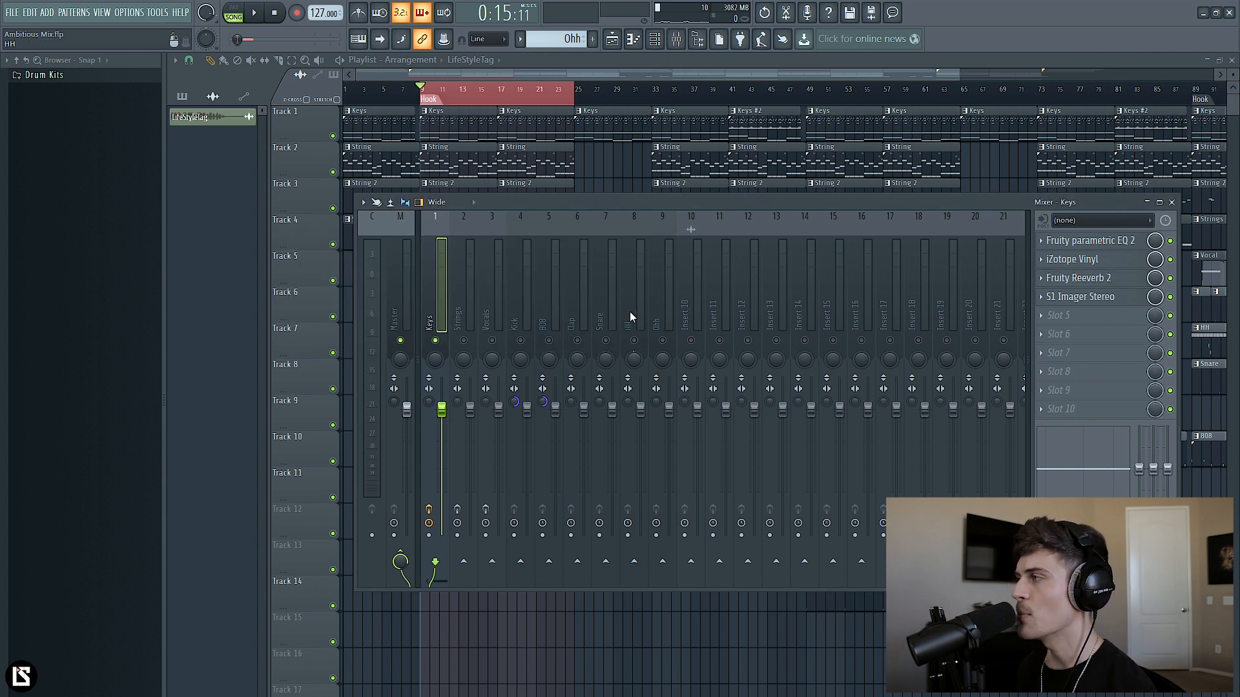
pyautogui.click(1084, 303)
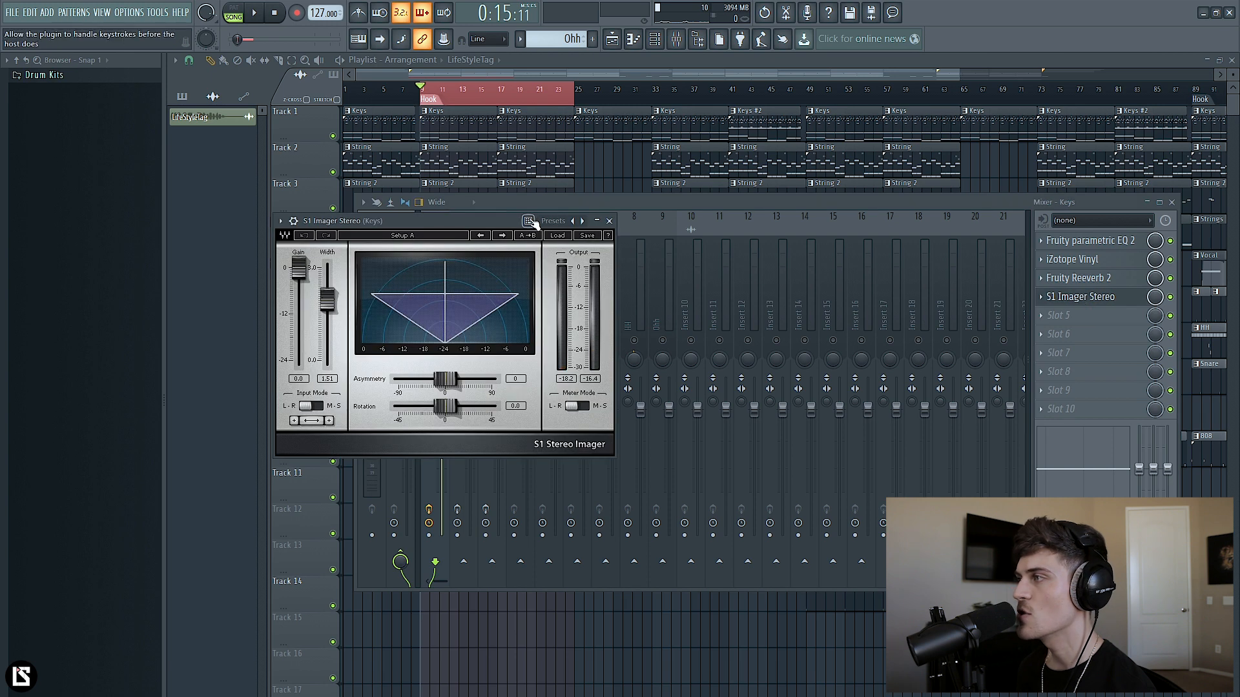
pyautogui.click(610, 231)
# Step: Play the Strings mixer track soloed without effects, and enable its effects while bringing the Keys track back in
pyautogui.click(459, 317)
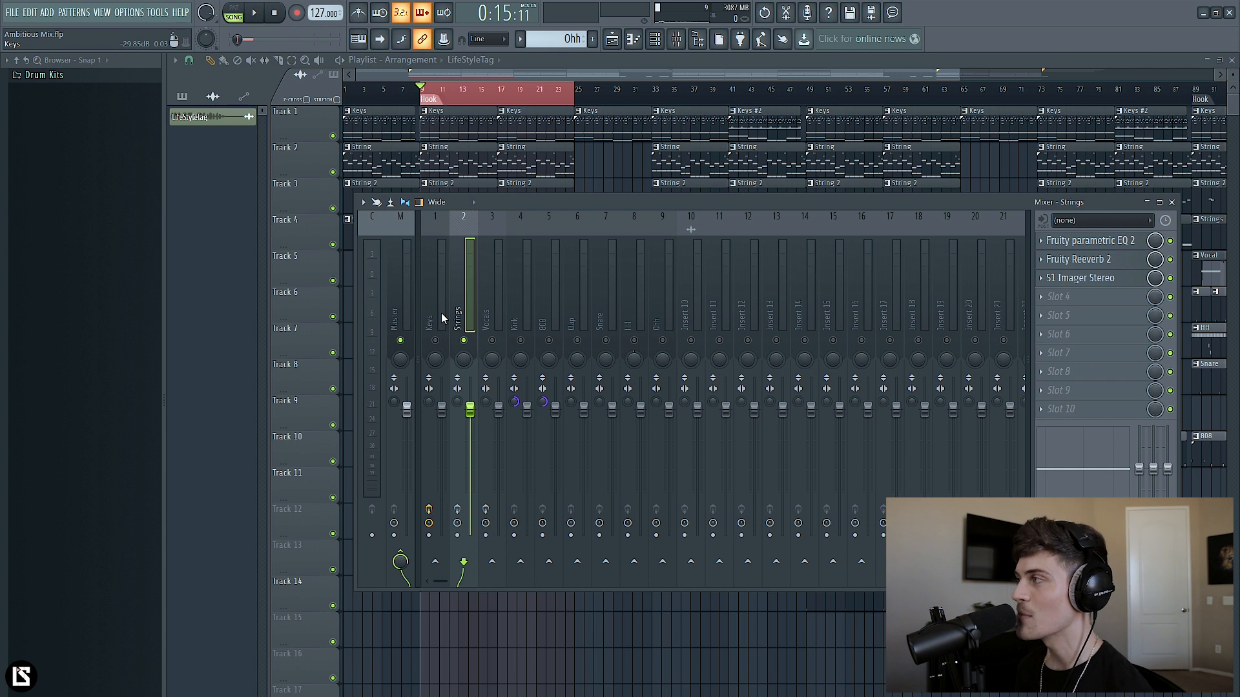
pyautogui.click(435, 340)
pyautogui.click(435, 340)
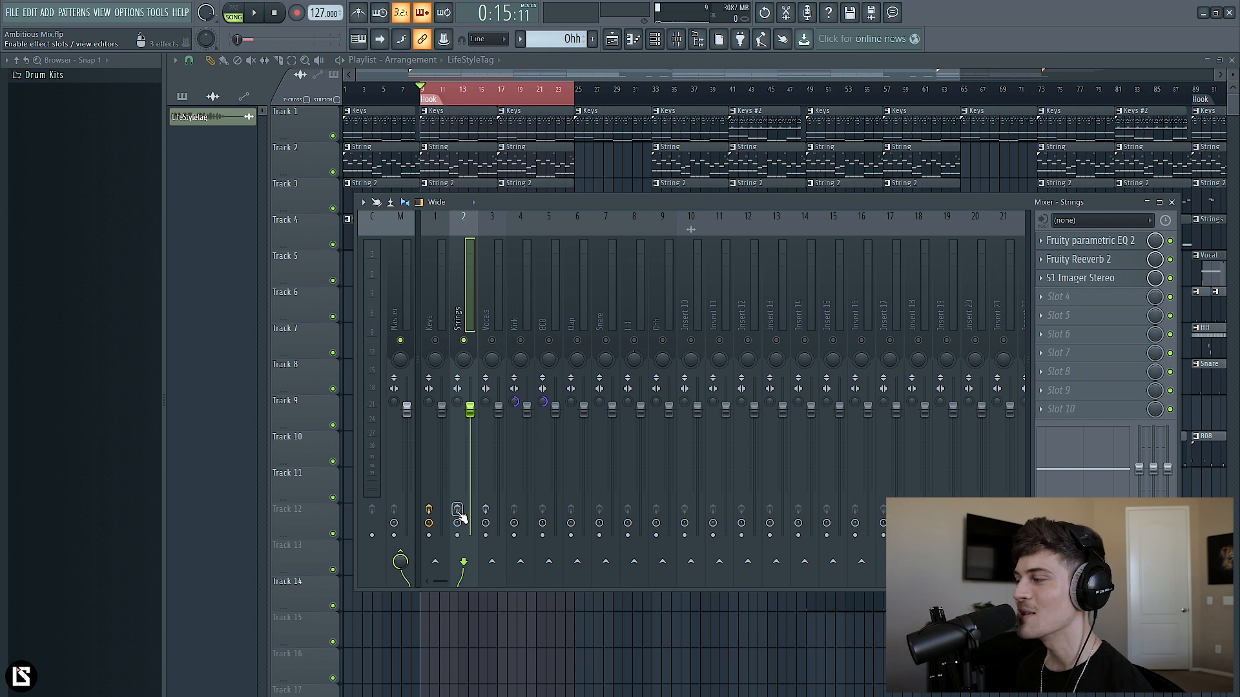
pyautogui.press('space')
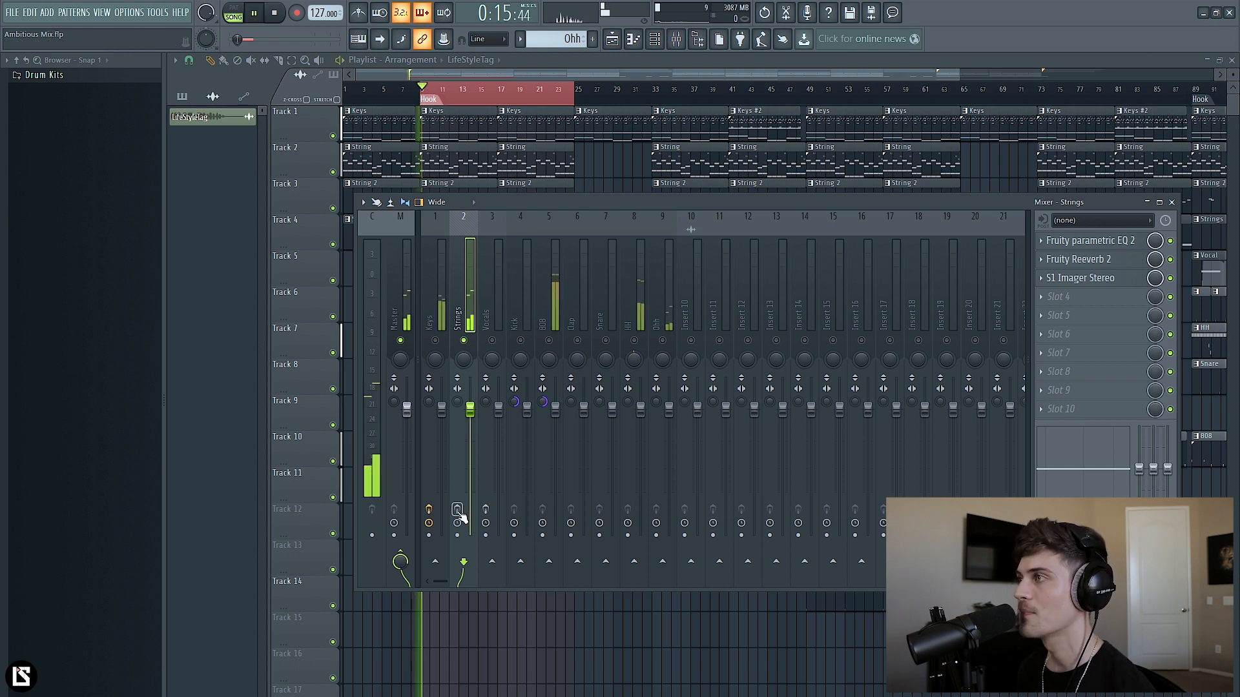
pyautogui.click(435, 340)
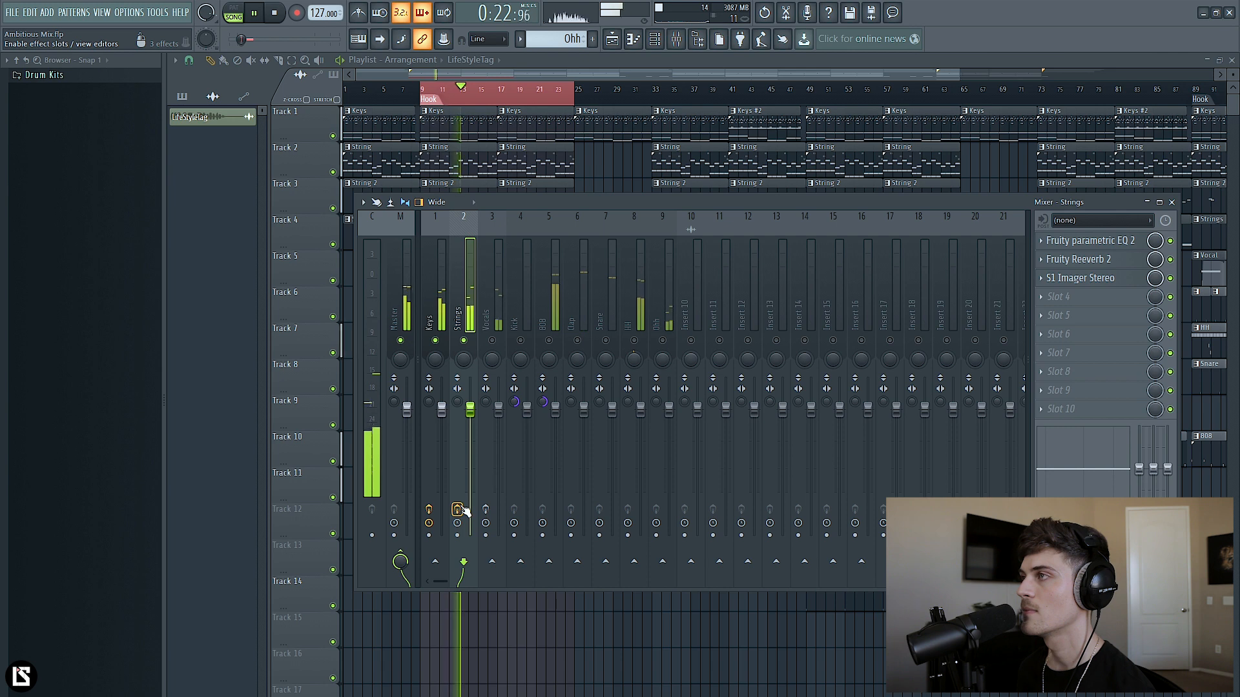
pyautogui.press('space')
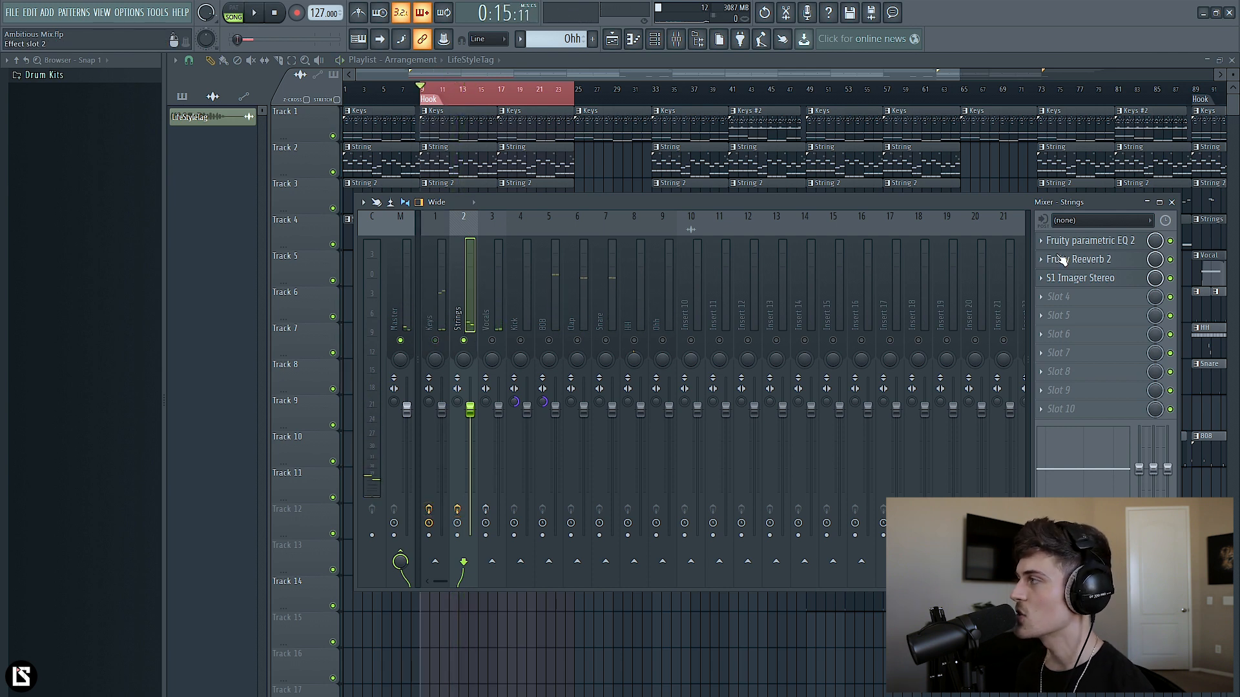
# Step: Examine the low cut and high boosts in the Strings track's Fruity parametric EQ 2, and play Keys and Strings together
pyautogui.click(1092, 242)
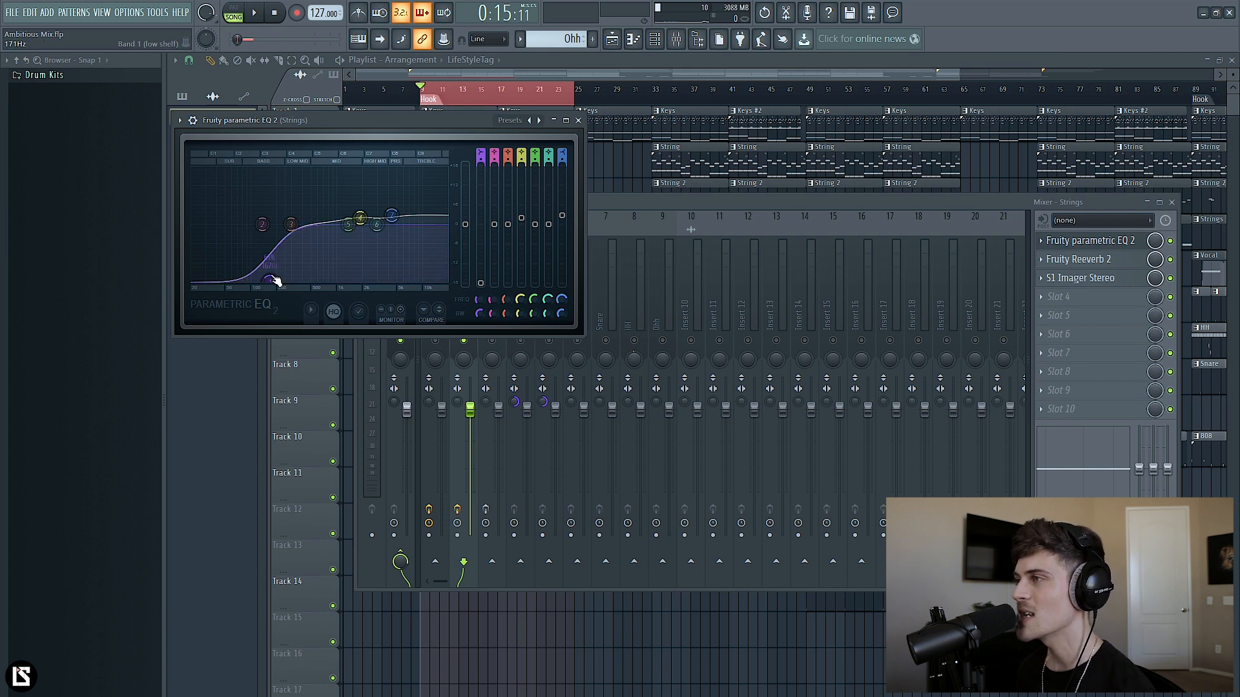
pyautogui.moveTo(344, 122); pyautogui.dragTo(746, 200)
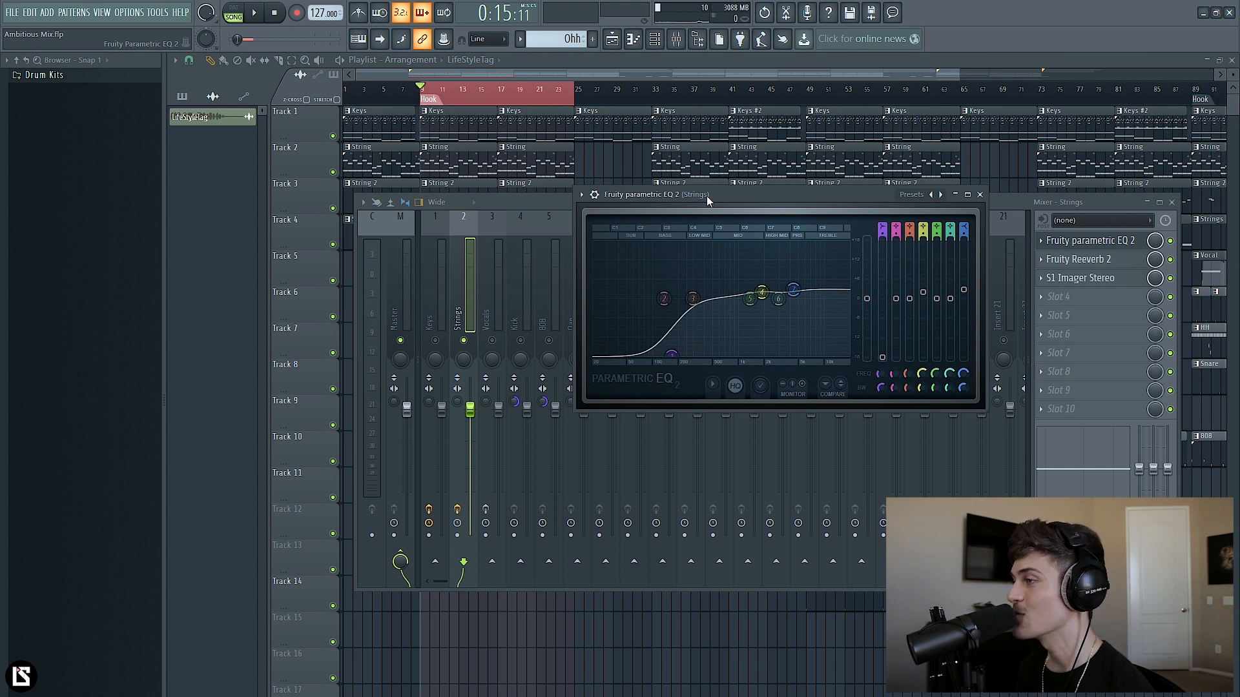
pyautogui.moveTo(769, 292)
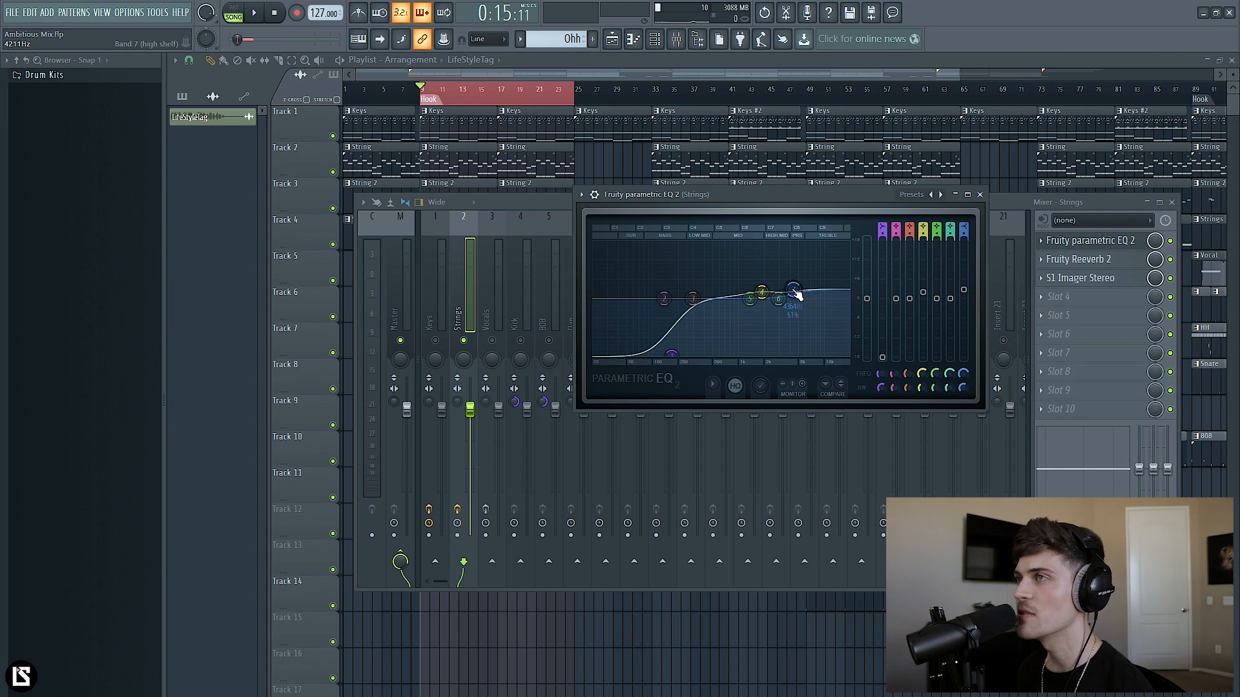
pyautogui.click(979, 194)
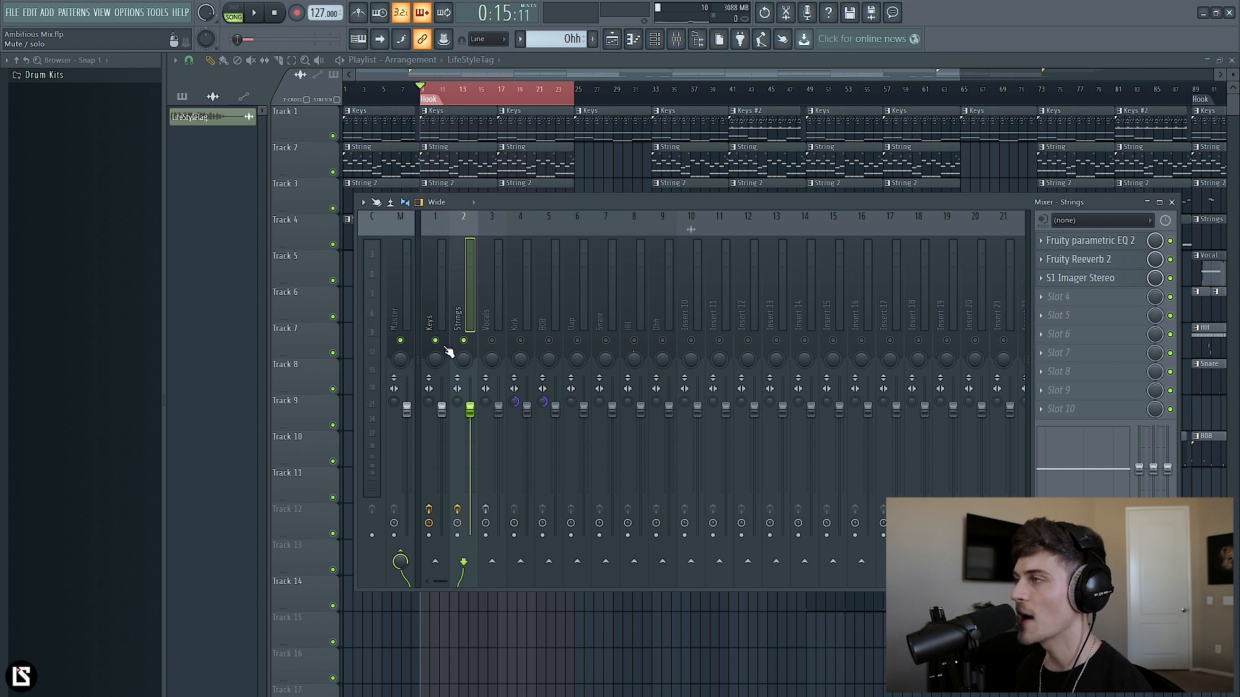
pyautogui.press('space')
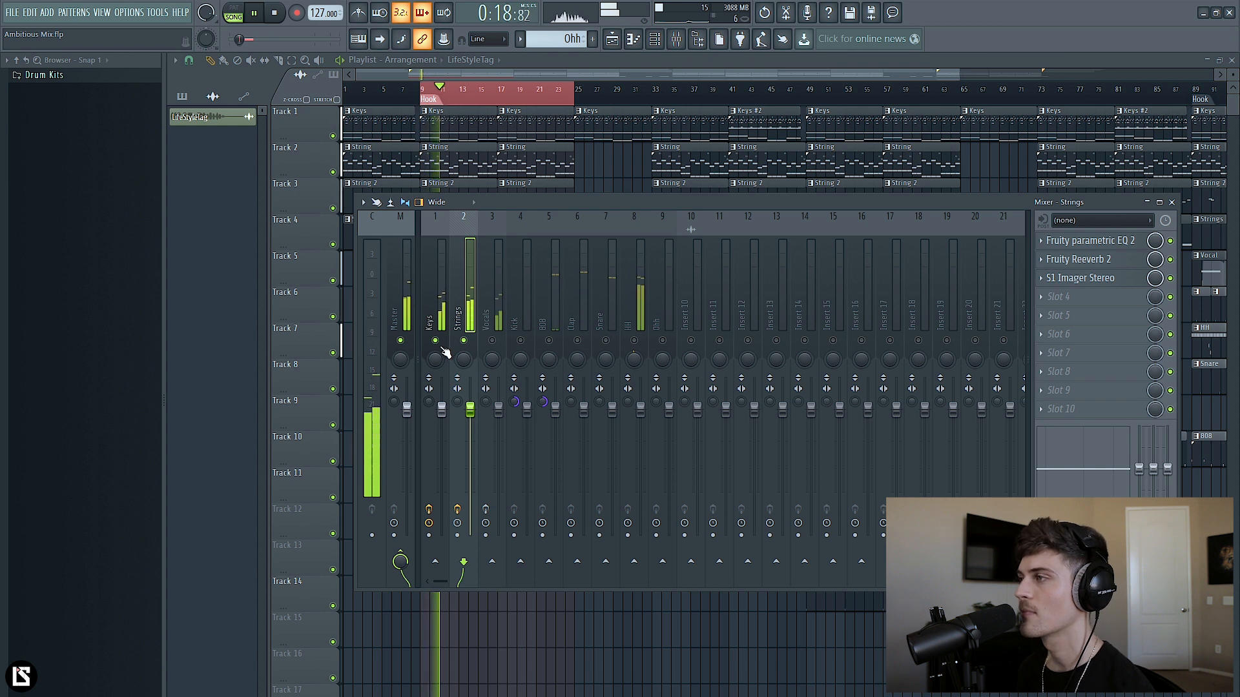
pyautogui.press('space')
# Step: Solo the Vocals mixer track and play it with its effects bypassed and with them enabled
pyautogui.click(493, 323)
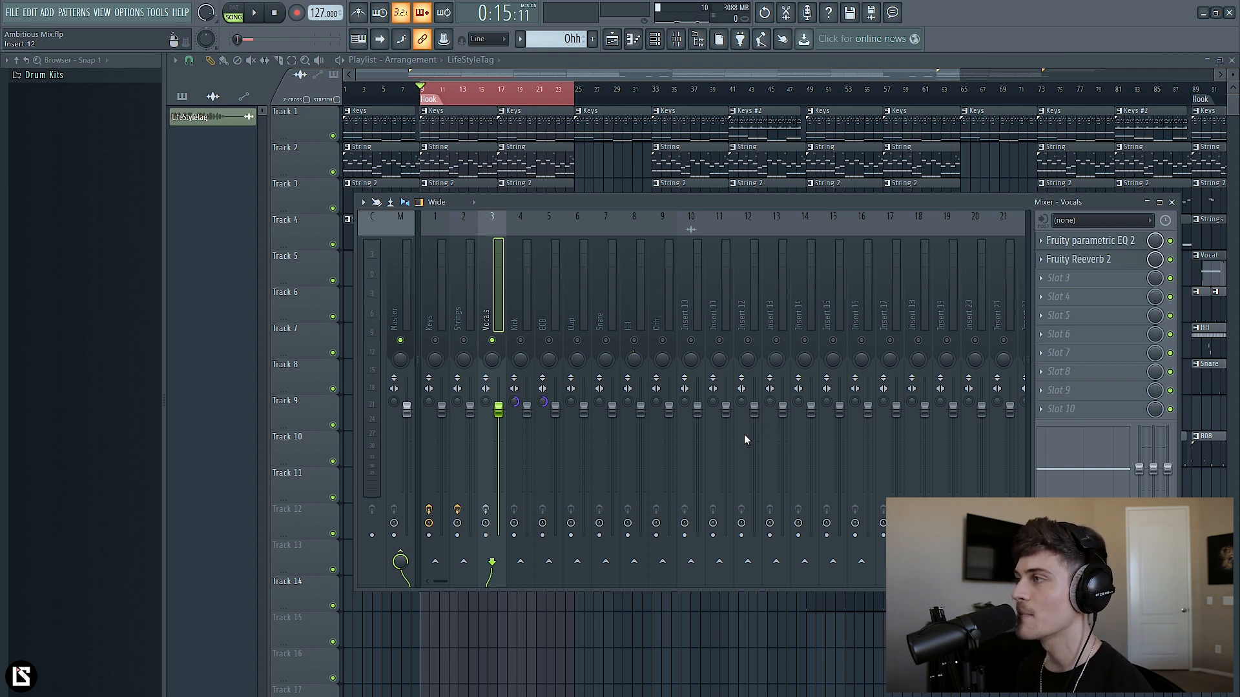
pyautogui.press('space')
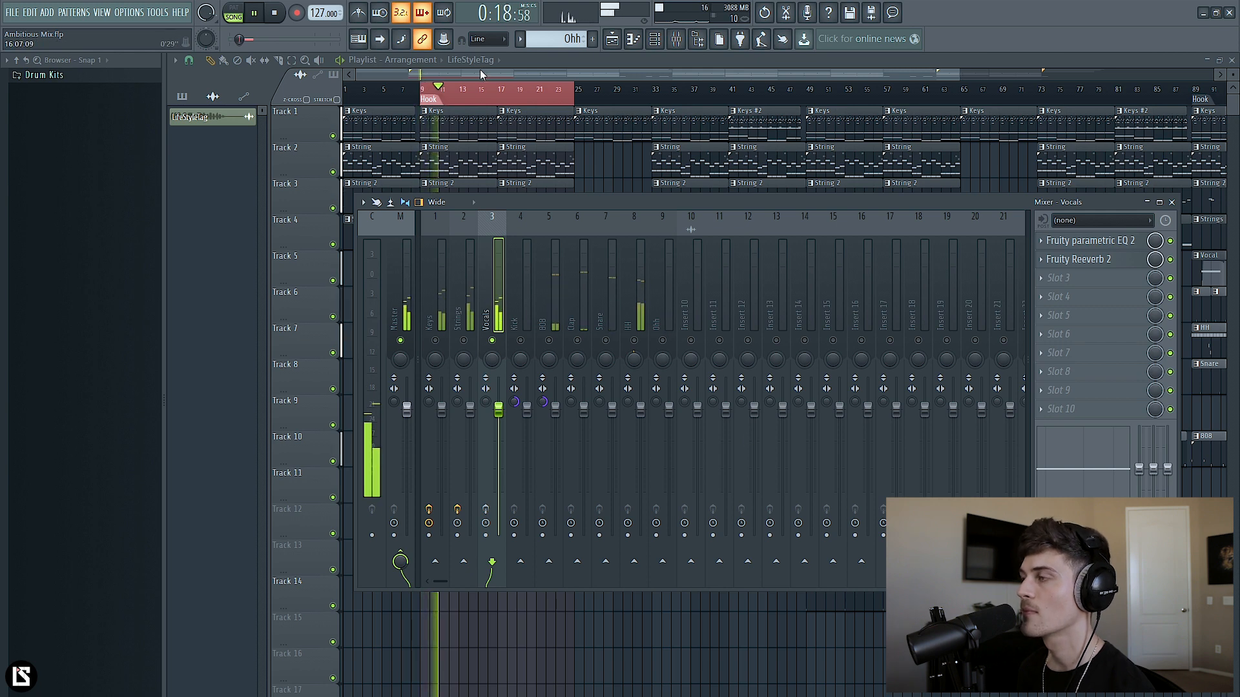
pyautogui.press('space')
pyautogui.press('F9')
pyautogui.click(676, 39)
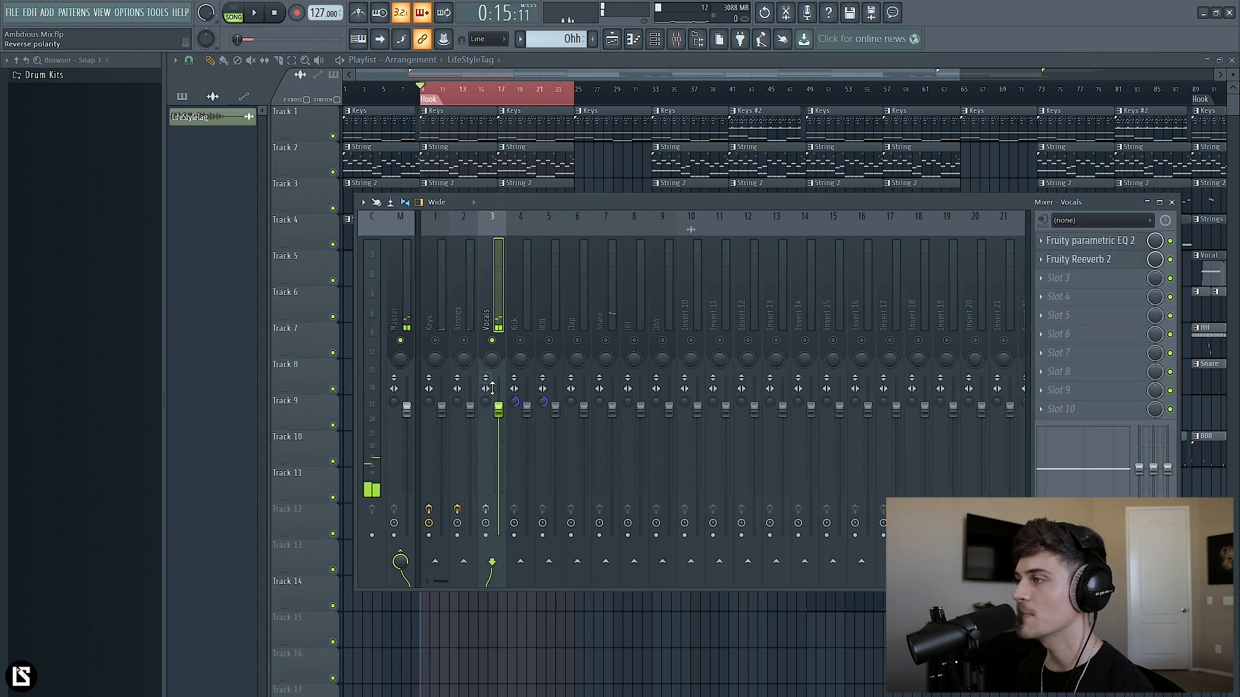
pyautogui.press('space')
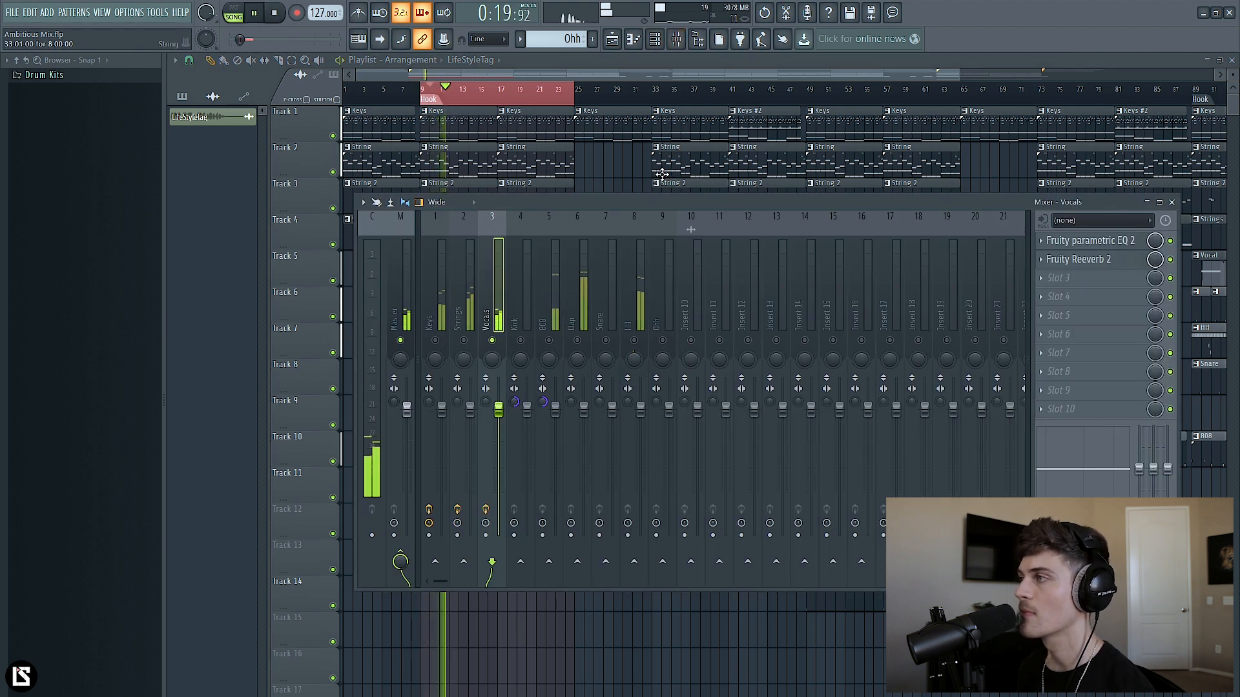
pyautogui.press('space')
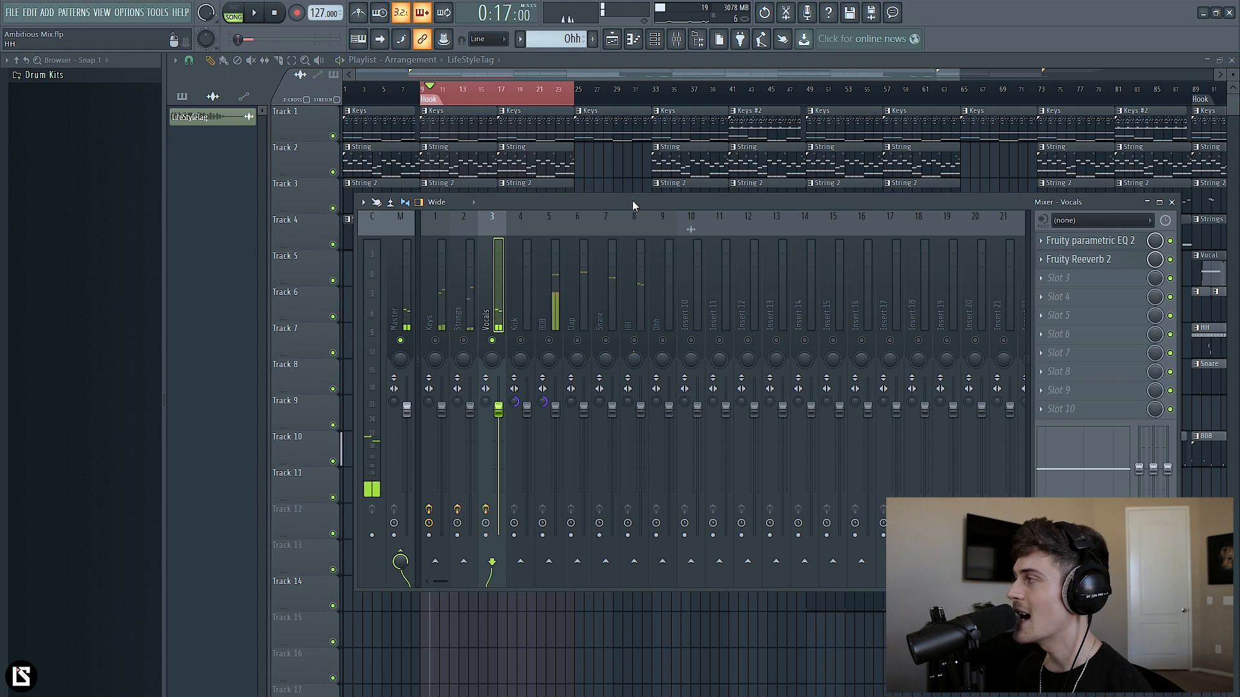
# Step: Shift the peaking band 6 of the Vocals track's Fruity parametric EQ 2 to about 2936 Hz at 0.0 dB
pyautogui.click(1079, 242)
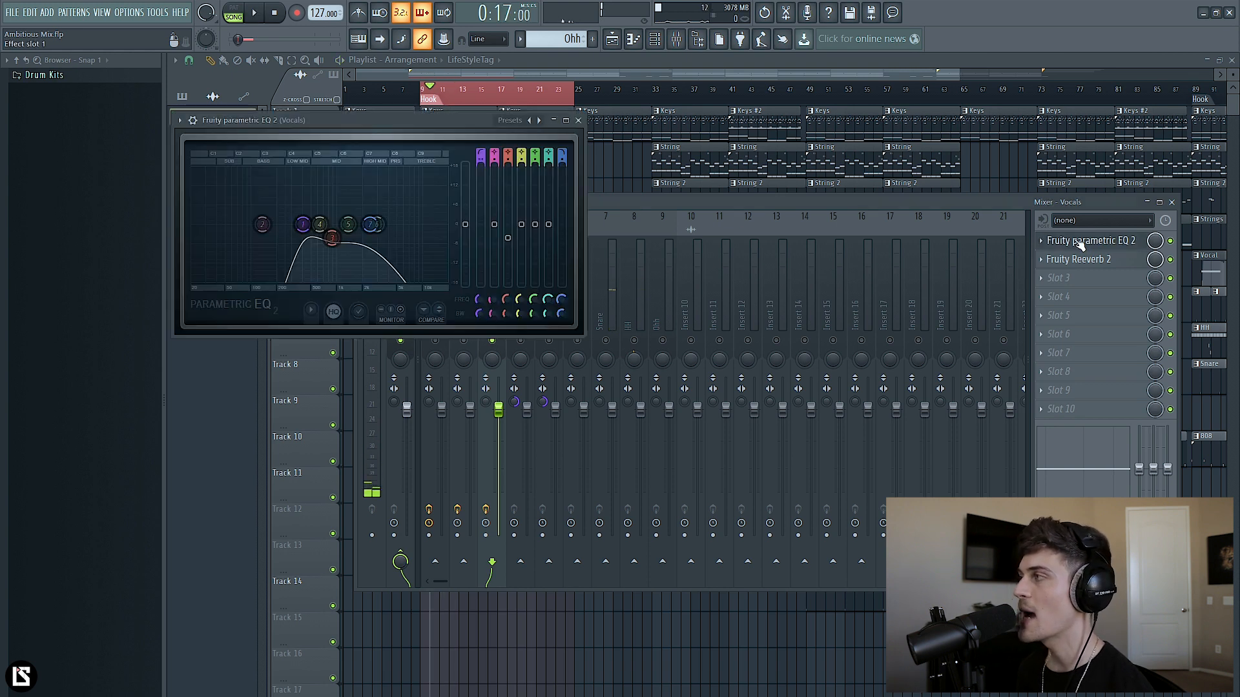
pyautogui.moveTo(376, 231); pyautogui.dragTo(374, 230)
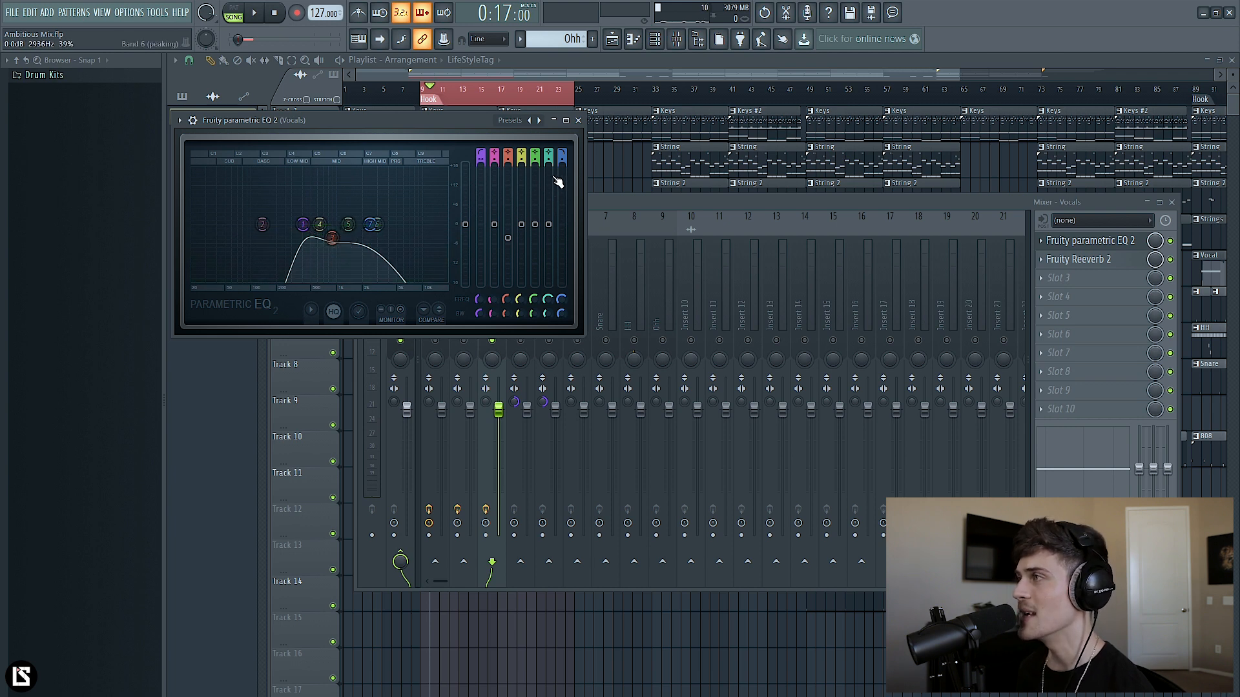
pyautogui.click(578, 120)
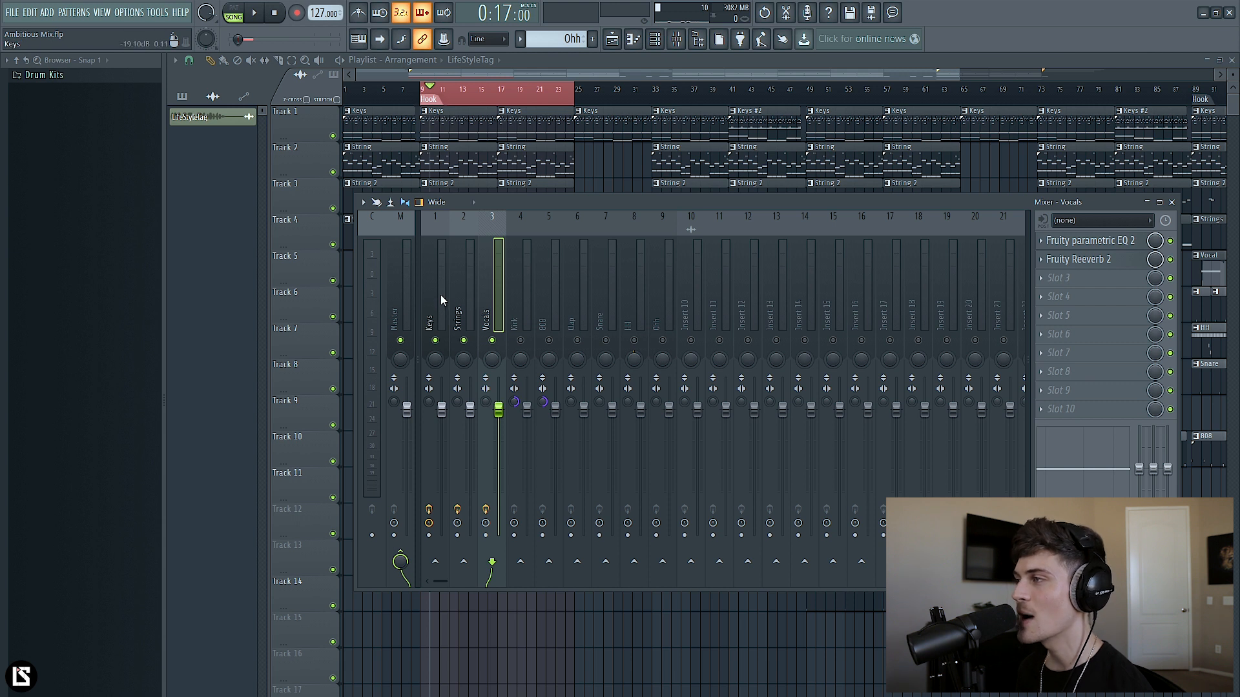
# Step: Play Keys, Strings and Vocals together with their effects bypassed, and re-enable the effects on all three tracks
pyautogui.click(453, 297)
pyautogui.click(490, 301)
pyautogui.click(276, 15)
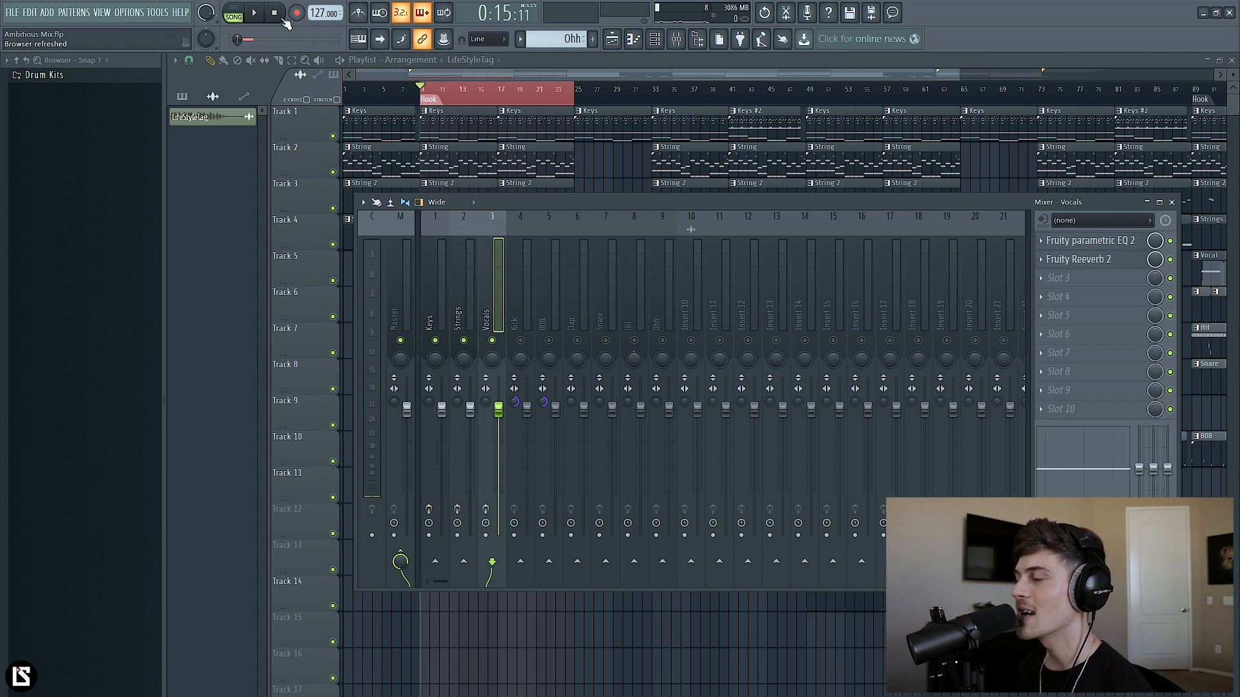
pyautogui.press('space')
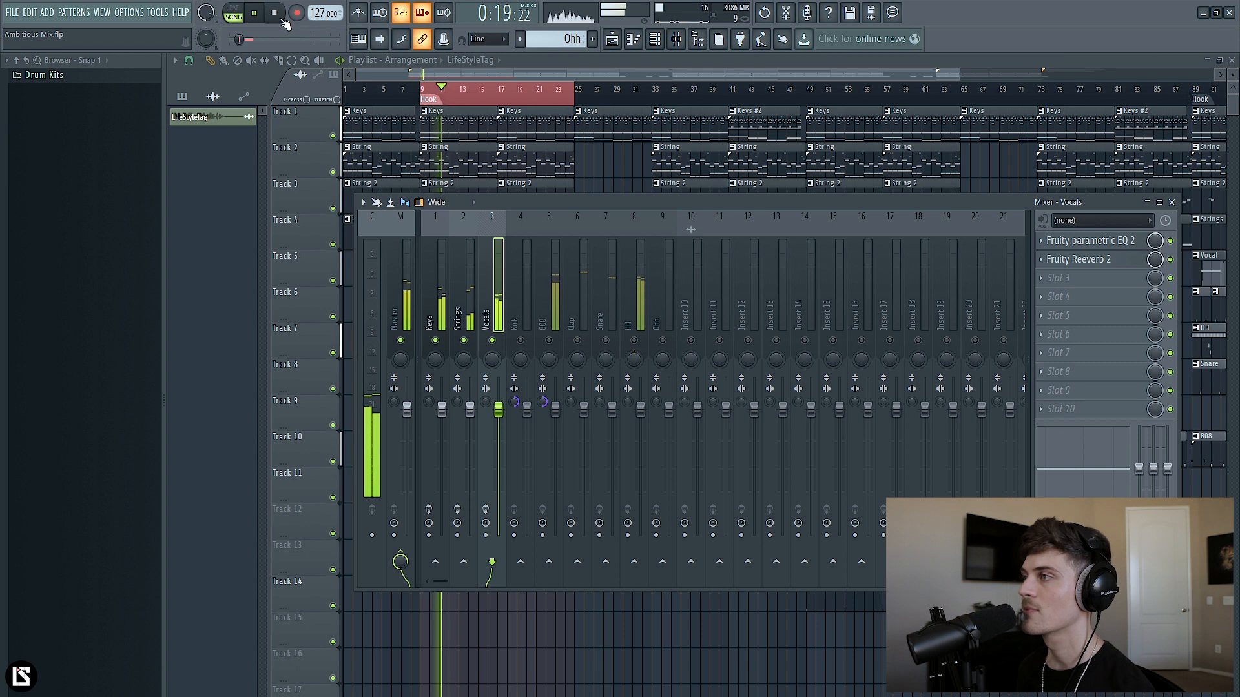
pyautogui.press('space')
pyautogui.click(429, 509)
pyautogui.click(457, 509)
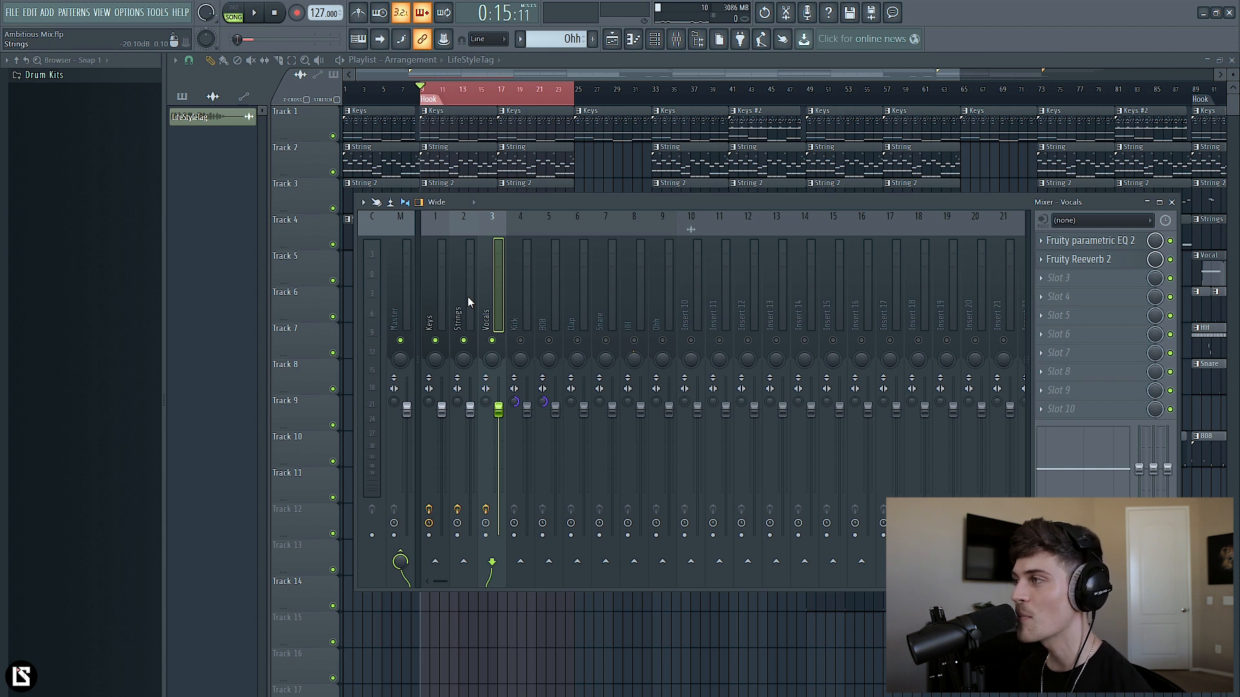
pyautogui.moveTo(516, 203); pyautogui.dragTo(521, 201)
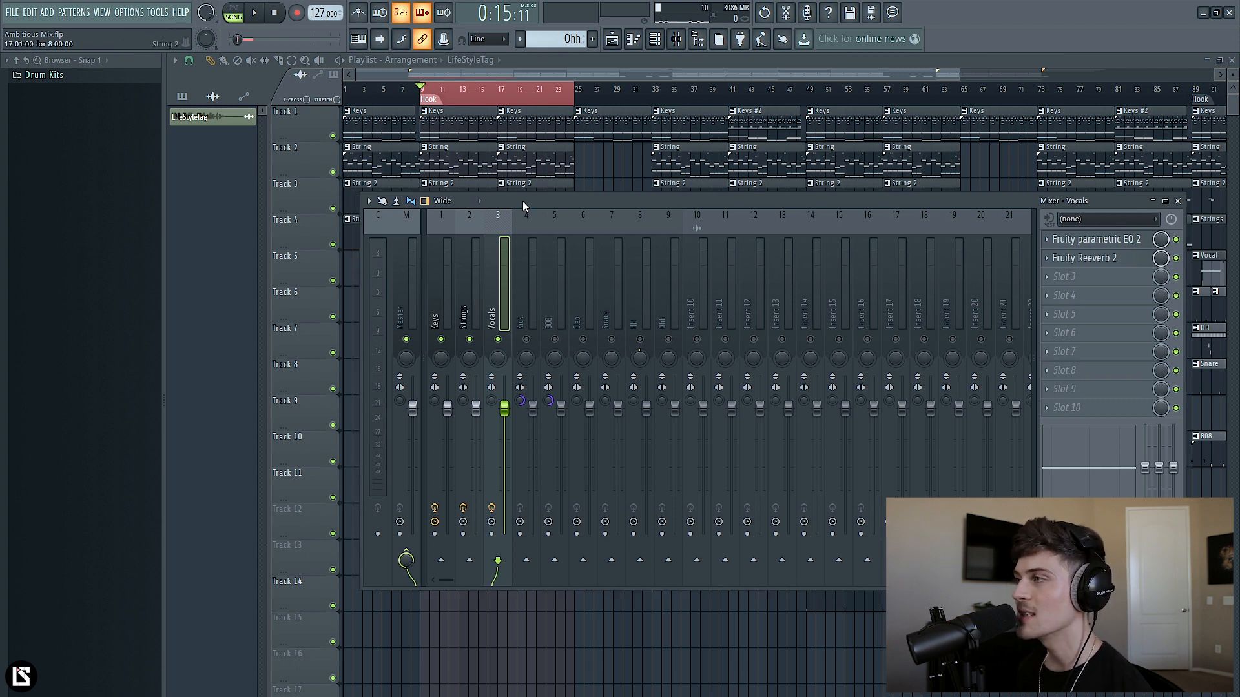
# Step: Play Keys, Strings and Vocals together with their effects enabled, and save the project
pyautogui.press('space')
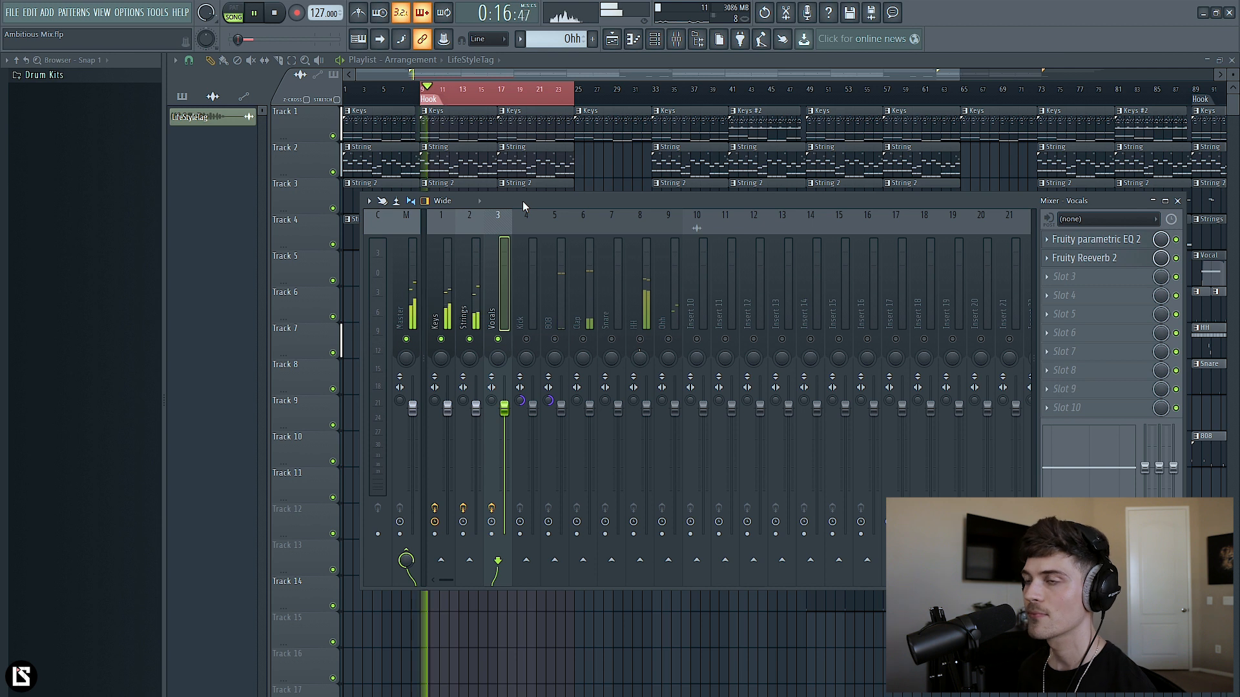
pyautogui.hotkey('ctrl', 's')
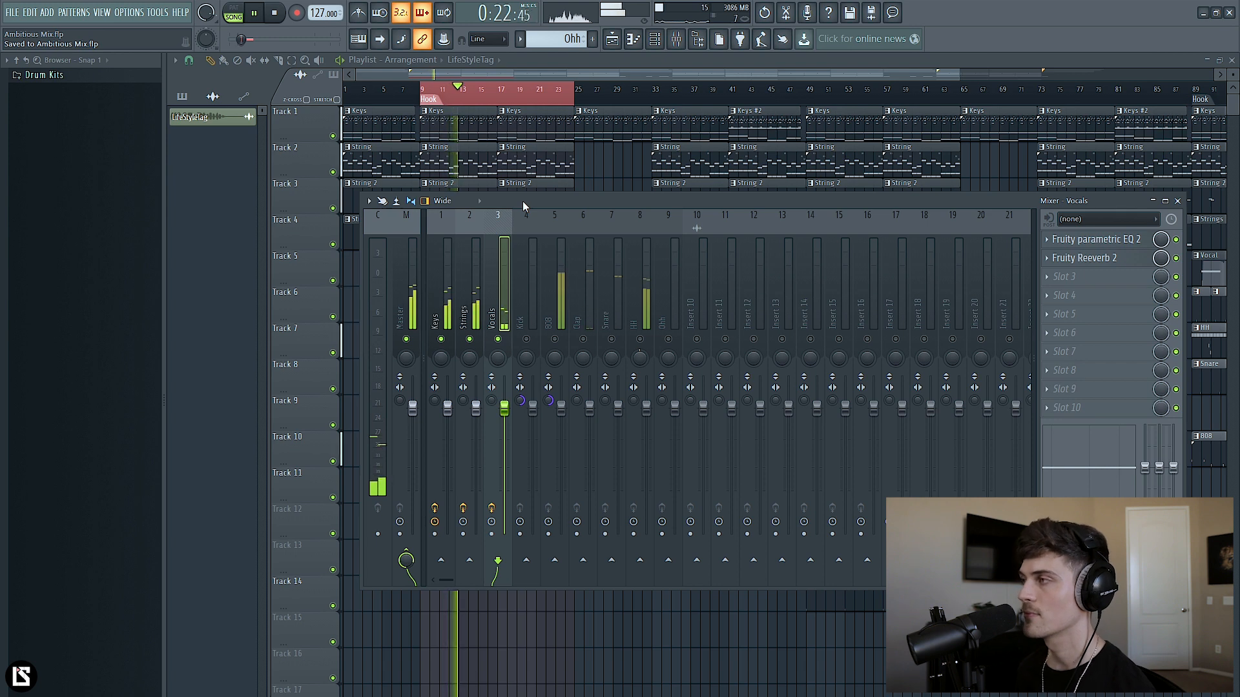
pyautogui.press('space')
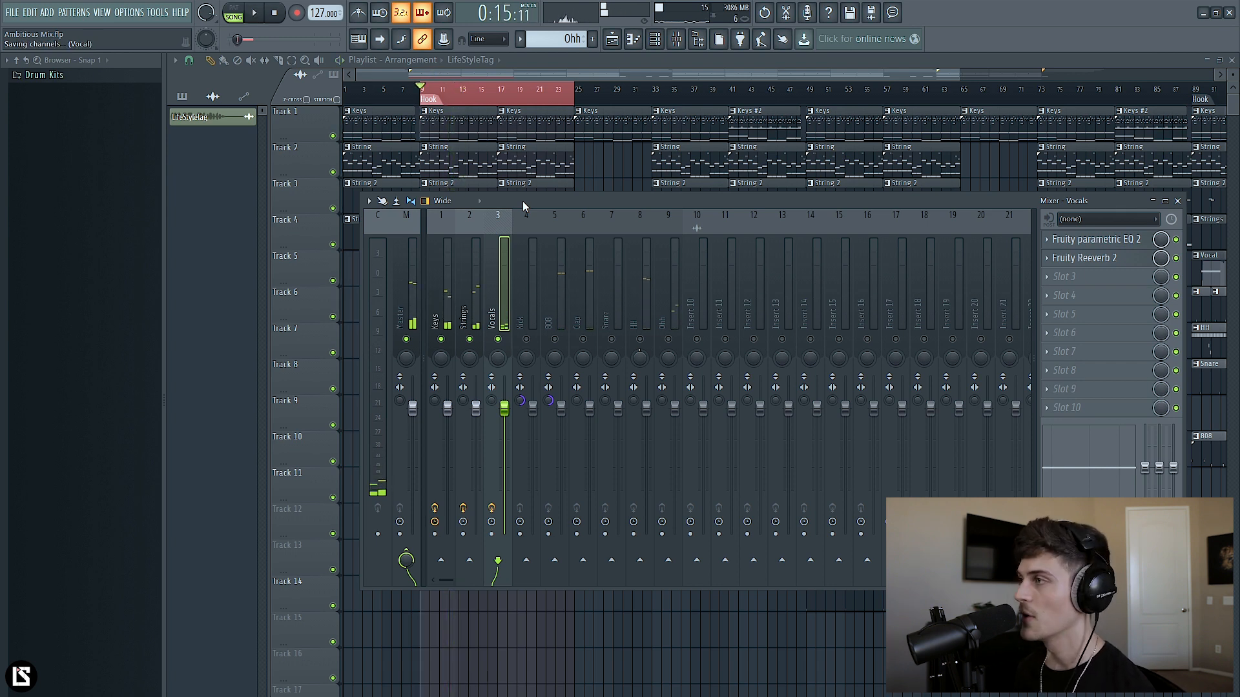
# Step: Unmute all mixer tracks and arrange the channel rack and the mixer side by side
pyautogui.moveTo(523, 205); pyautogui.dragTo(568, 165)
pyautogui.click(482, 261)
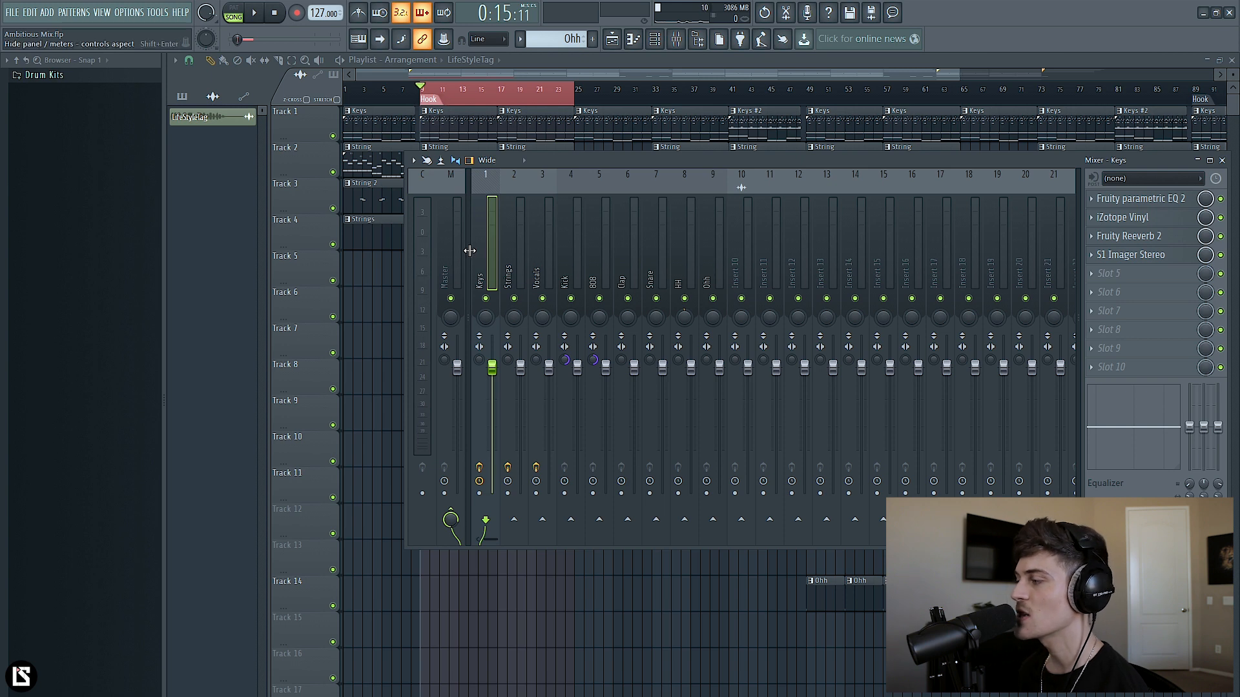
pyautogui.click(654, 40)
pyautogui.moveTo(298, 221); pyautogui.dragTo(242, 214)
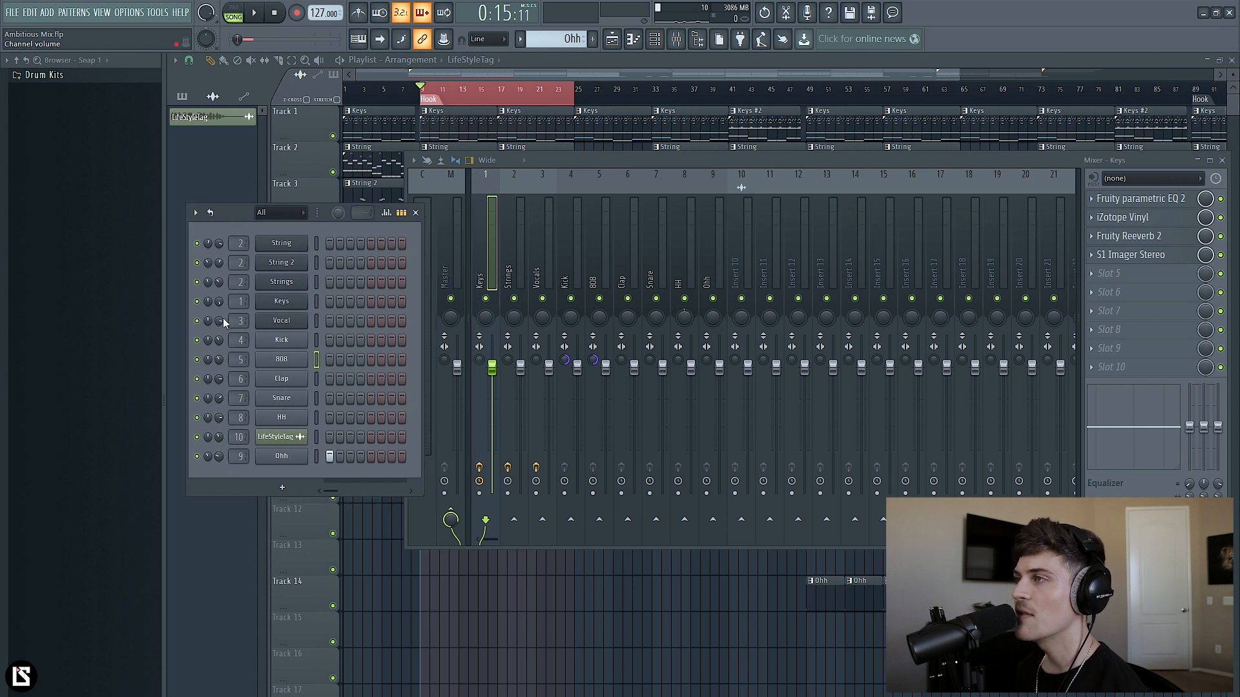
pyautogui.moveTo(574, 159); pyautogui.dragTo(579, 157)
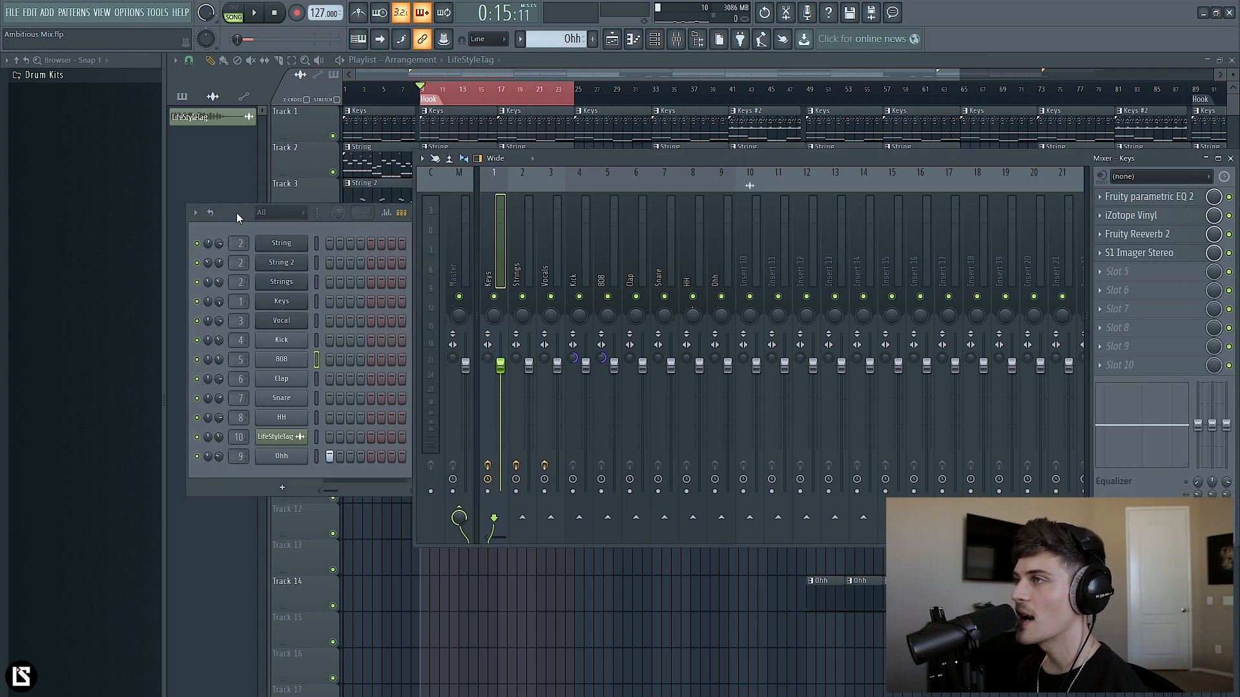
pyautogui.moveTo(236, 217); pyautogui.dragTo(231, 220)
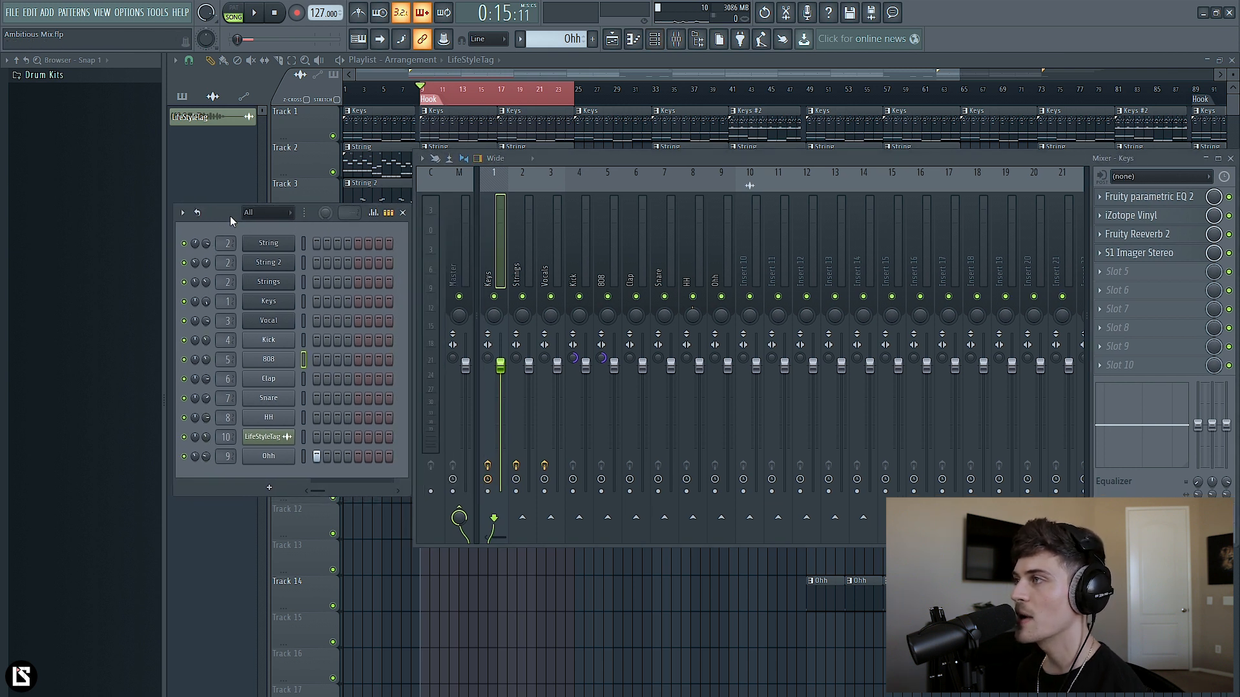
# Step: Play the full beat and examine the 808, Kick and HH mixer levels and the volume knobs in the channel rack
pyautogui.click(257, 16)
pyautogui.click(605, 247)
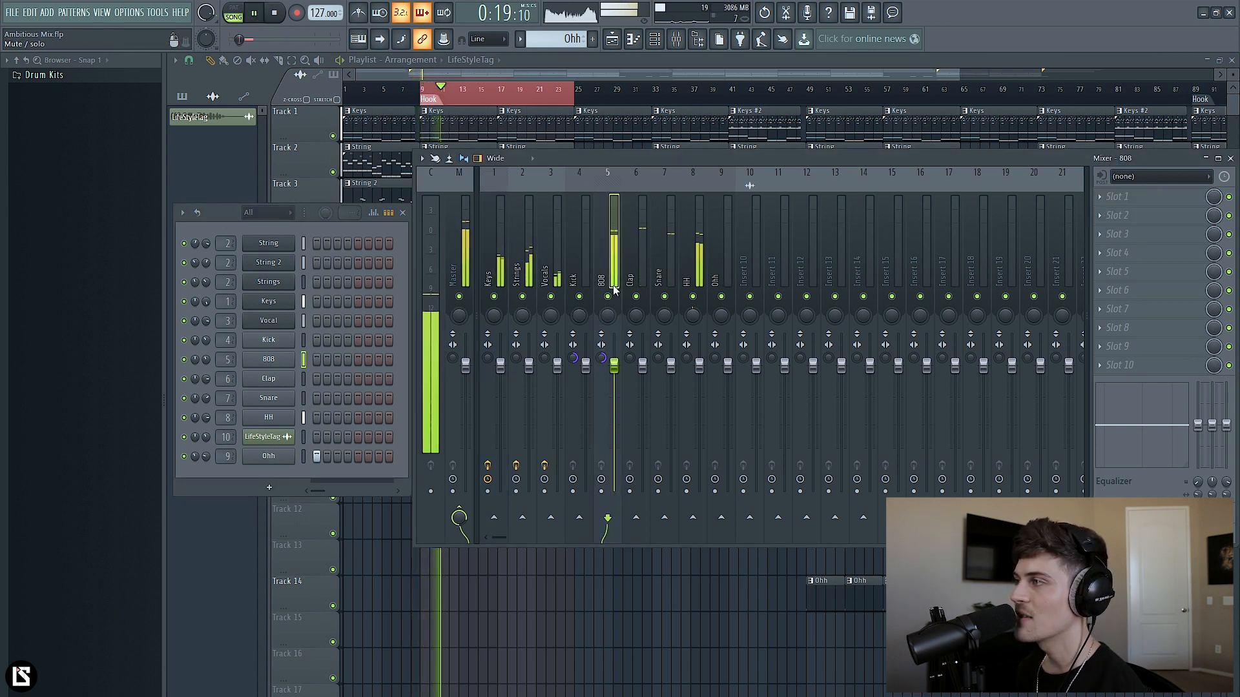
pyautogui.click(585, 258)
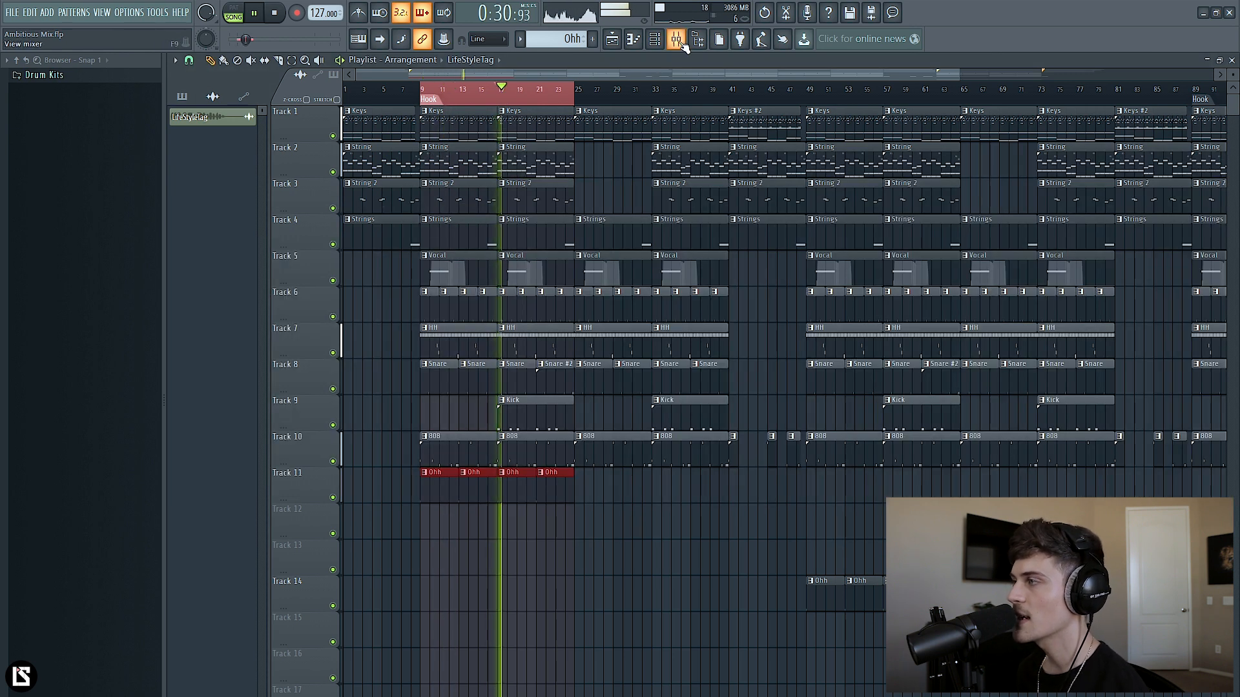
pyautogui.press('F9')
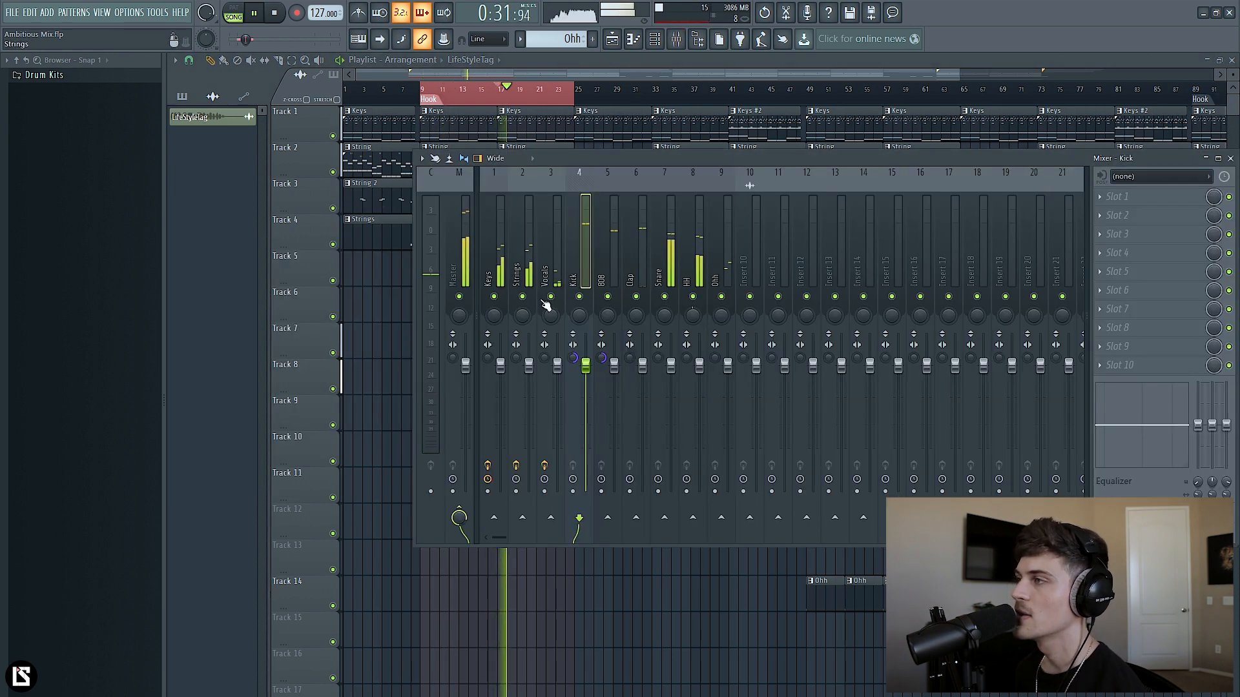
pyautogui.press('space')
pyautogui.moveTo(501, 248); pyautogui.dragTo(692, 263)
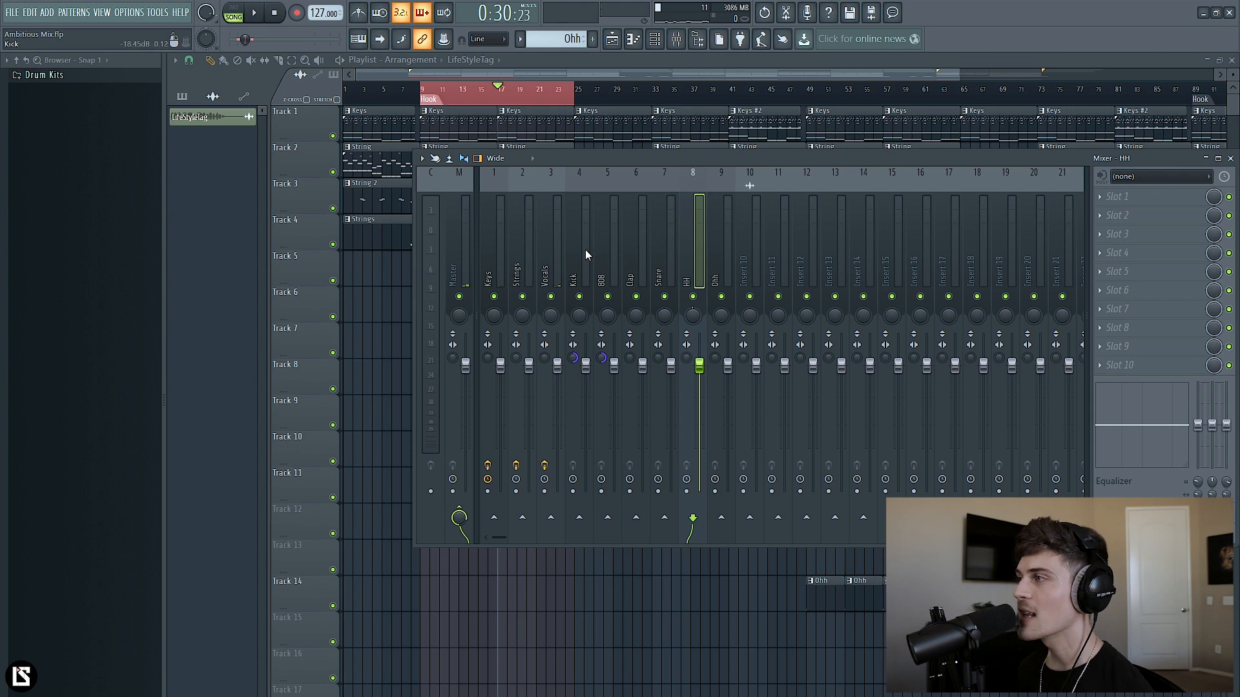
pyautogui.click(654, 40)
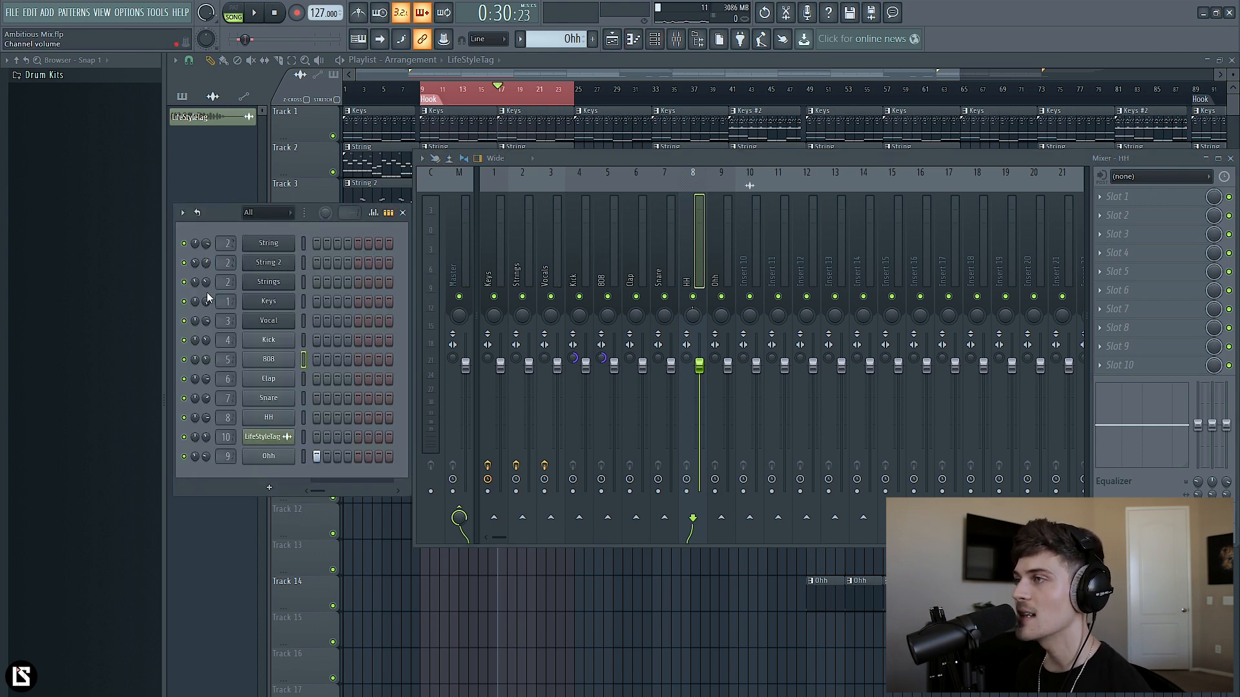
pyautogui.click(403, 212)
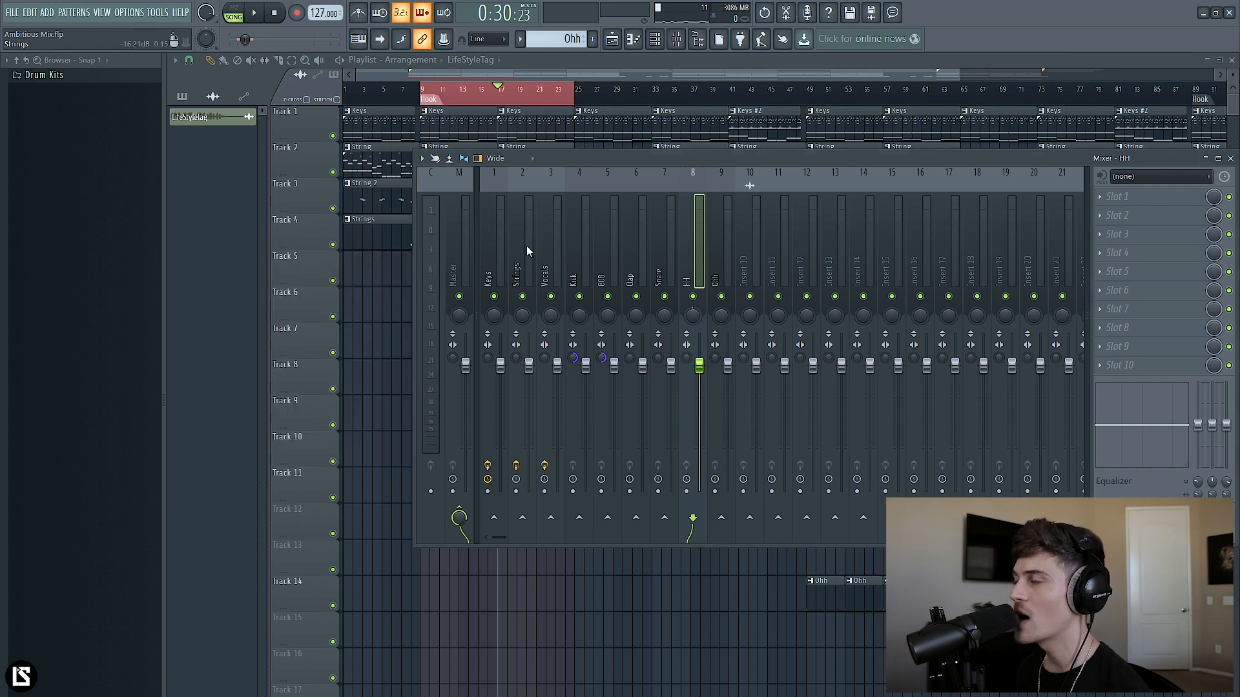
# Step: Play the beat, lower the Strings mixer fader slightly and set the Kick fader to about -2.1 dB
pyautogui.click(492, 262)
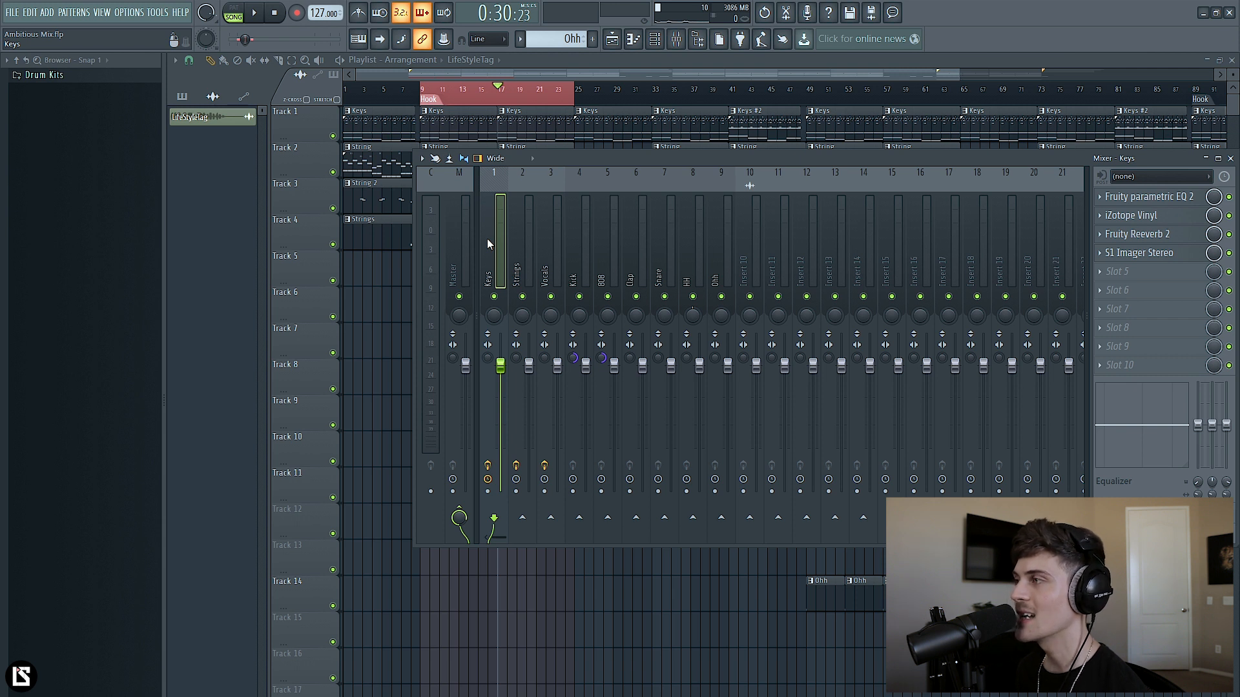
pyautogui.click(527, 255)
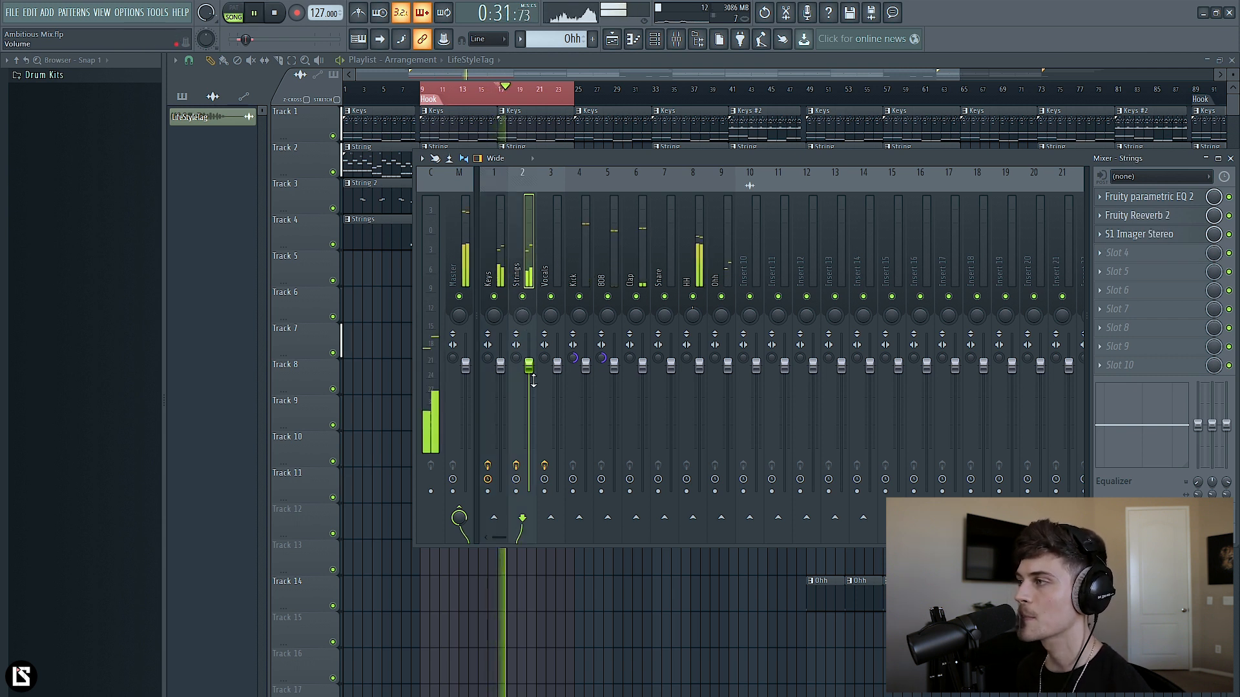
pyautogui.click(587, 229)
pyautogui.moveTo(587, 373); pyautogui.dragTo(586, 382)
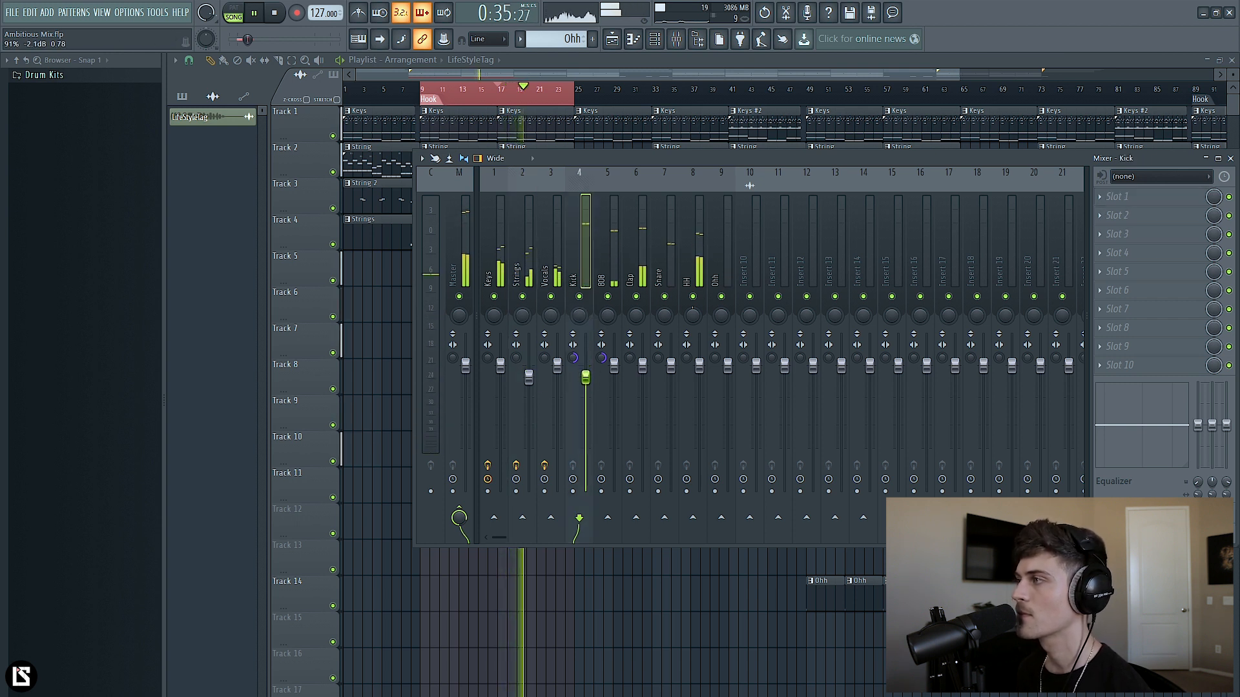
# Step: Check the Clap and Snare mixer tracks and lower the HH fader to about -6.0 dB
pyautogui.click(637, 242)
pyautogui.click(664, 238)
pyautogui.moveTo(699, 365); pyautogui.dragTo(700, 397)
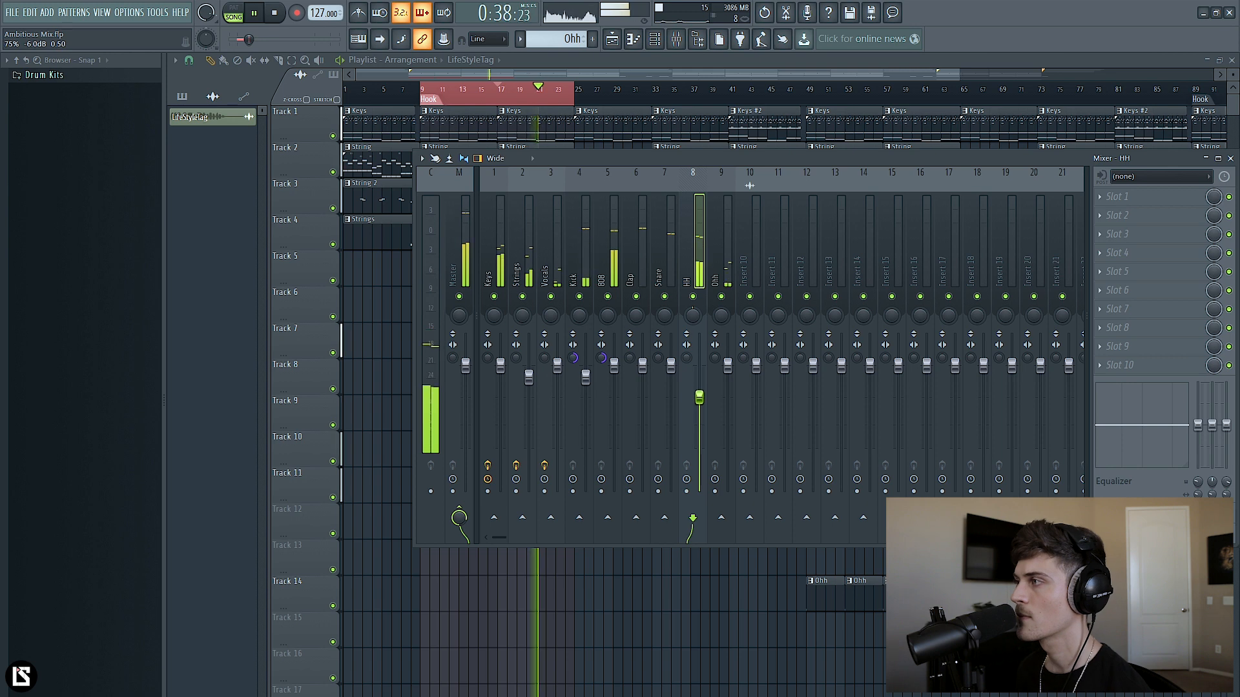
# Step: Set the Ohh mixer fader to about -5.1 dB and close the channel rack again
pyautogui.click(727, 244)
pyautogui.click(664, 37)
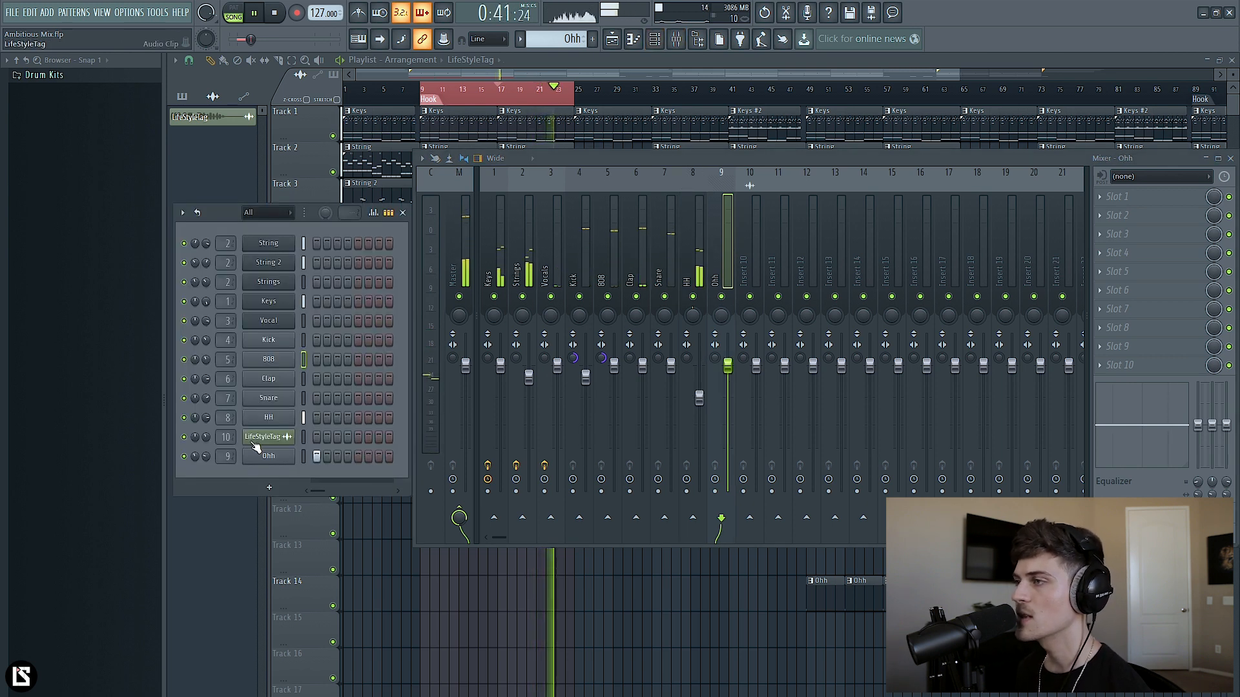
pyautogui.press('space')
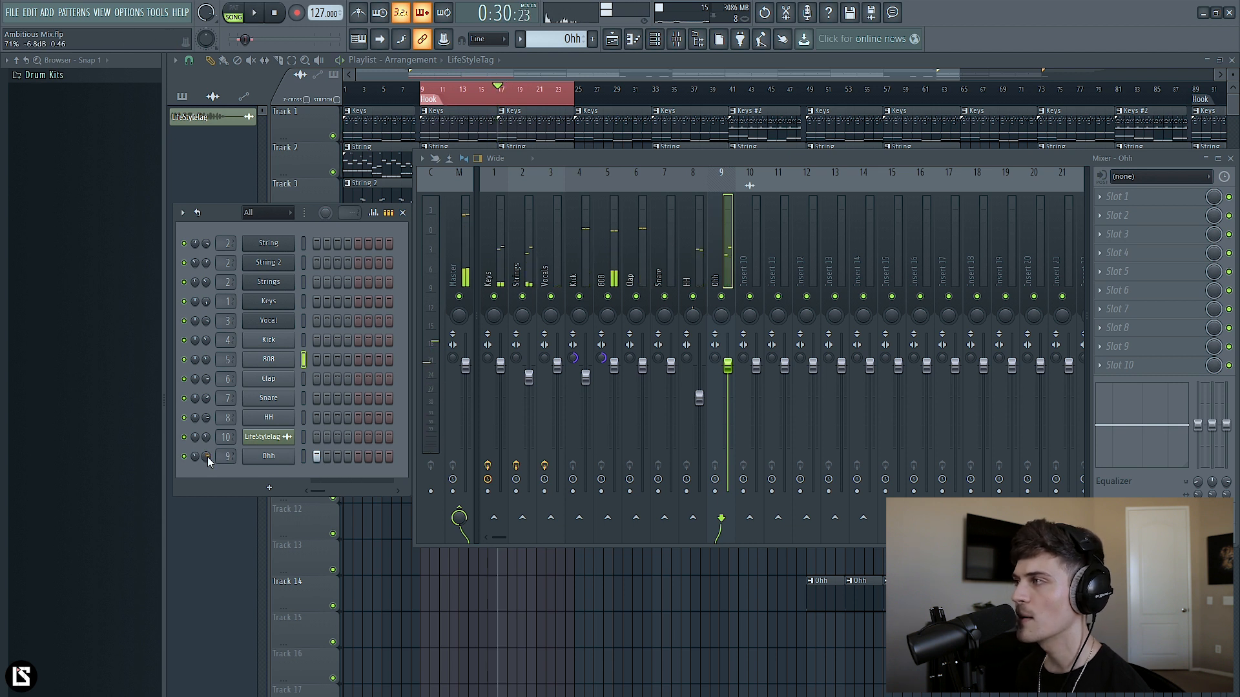
pyautogui.moveTo(727, 367)
pyautogui.mouseDown()
pyautogui.moveTo(728, 411)
pyautogui.moveTo(728, 391)
pyautogui.mouseUp()
pyautogui.press('space')
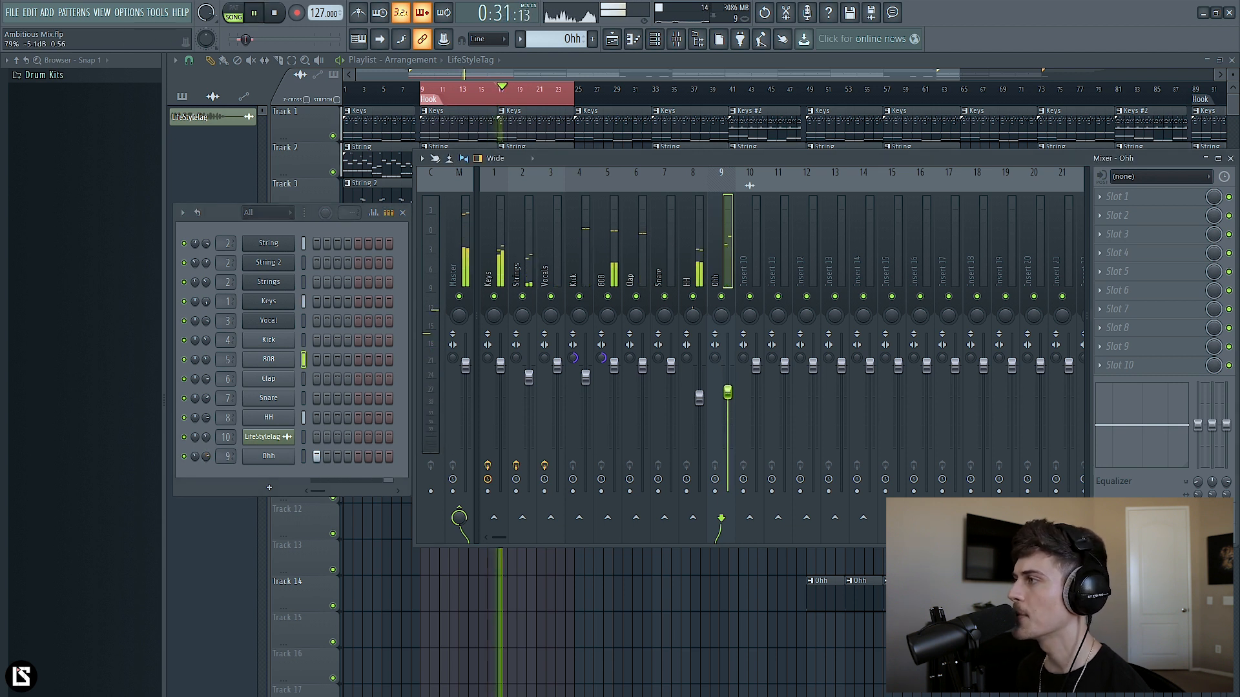
pyautogui.click(402, 212)
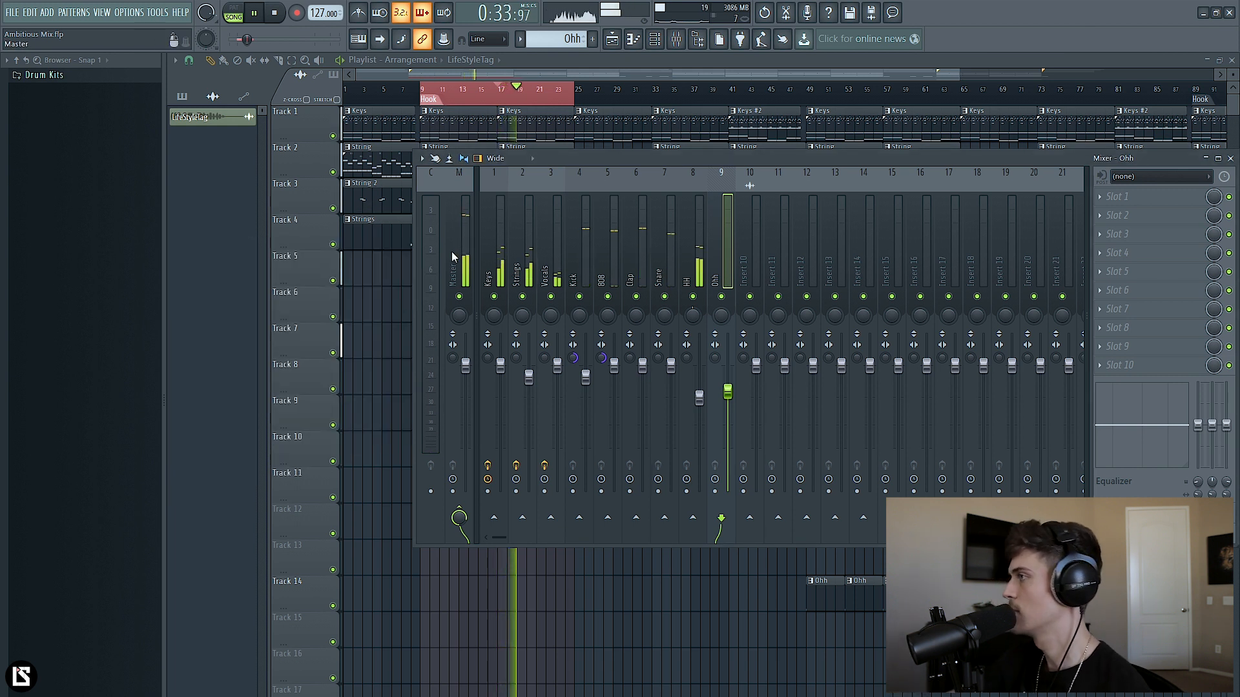
# Step: Lower the 808 mixer fader to just below the level of the Kick fader
pyautogui.click(616, 257)
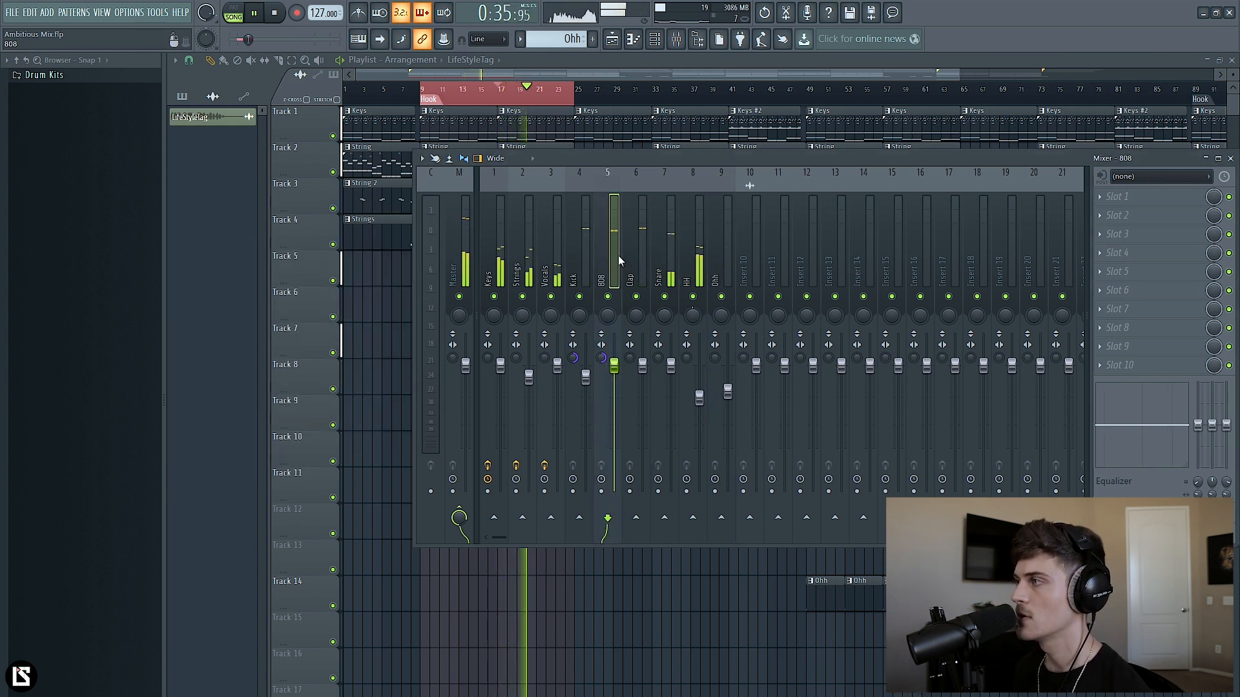
pyautogui.press('space')
pyautogui.moveTo(614, 366); pyautogui.dragTo(614, 371)
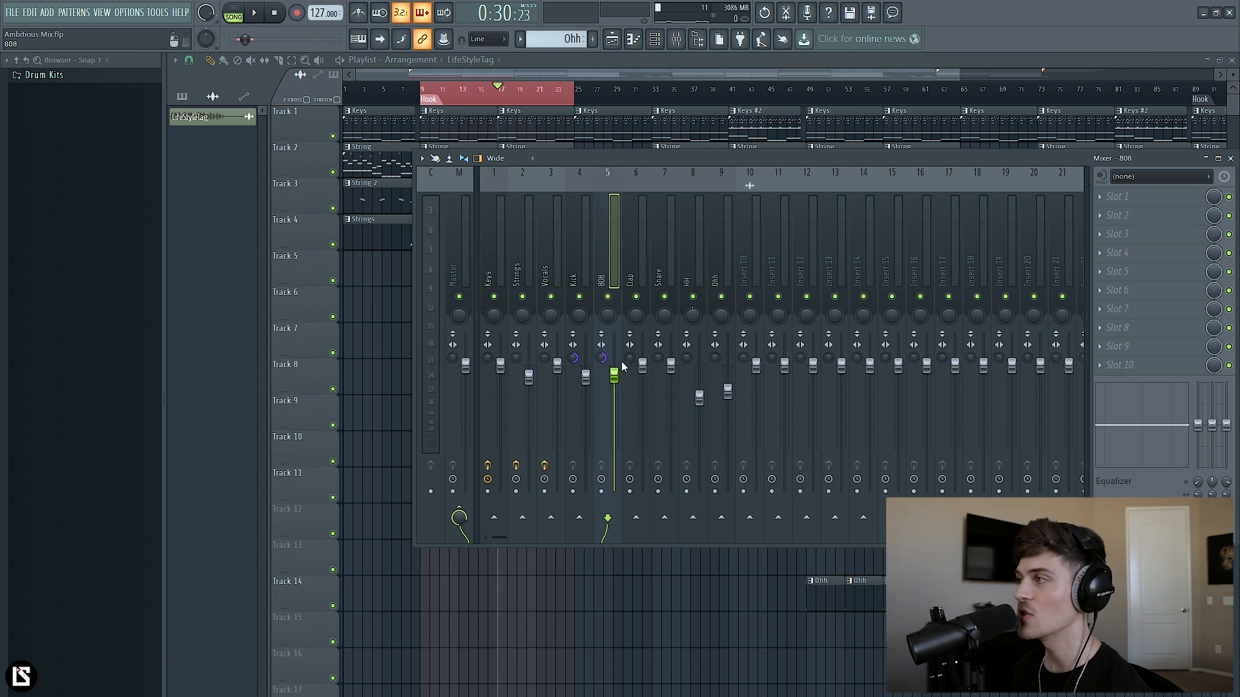
pyautogui.press('space')
pyautogui.moveTo(615, 376); pyautogui.dragTo(614, 382)
# Step: Lower the Clap, HH and Ohh mixer faders slightly and pan the HH track slightly off centre
pyautogui.click(635, 226)
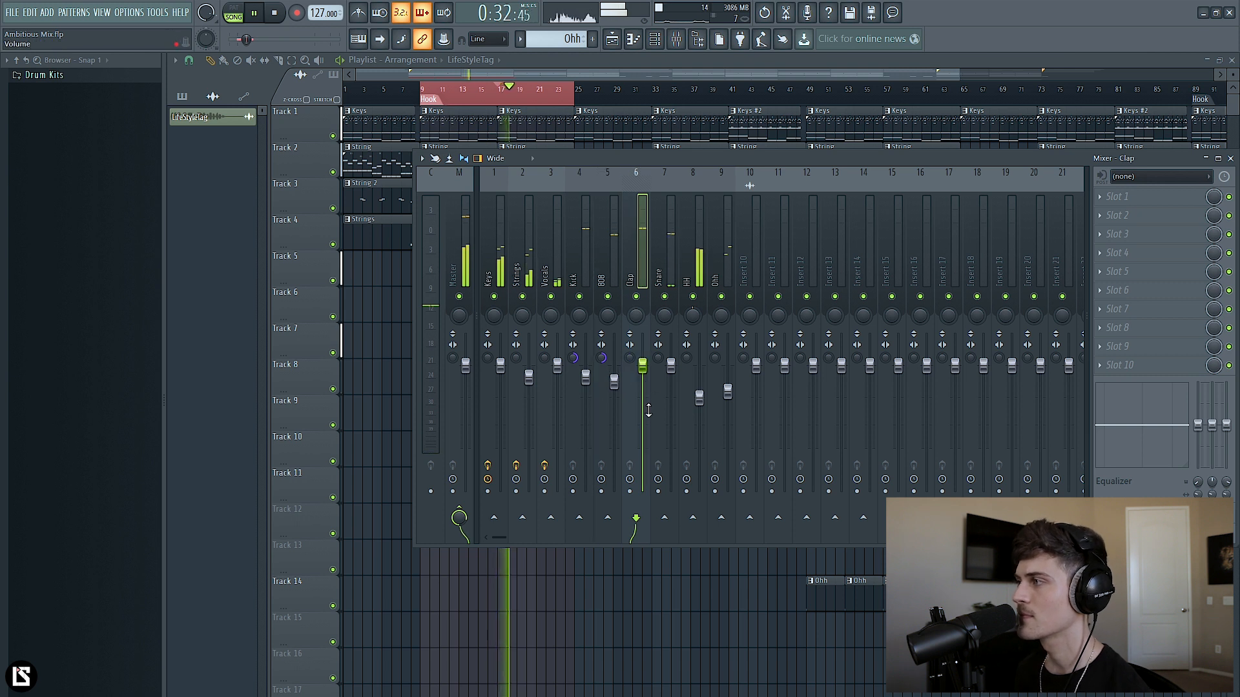
pyautogui.moveTo(698, 397); pyautogui.dragTo(699, 401)
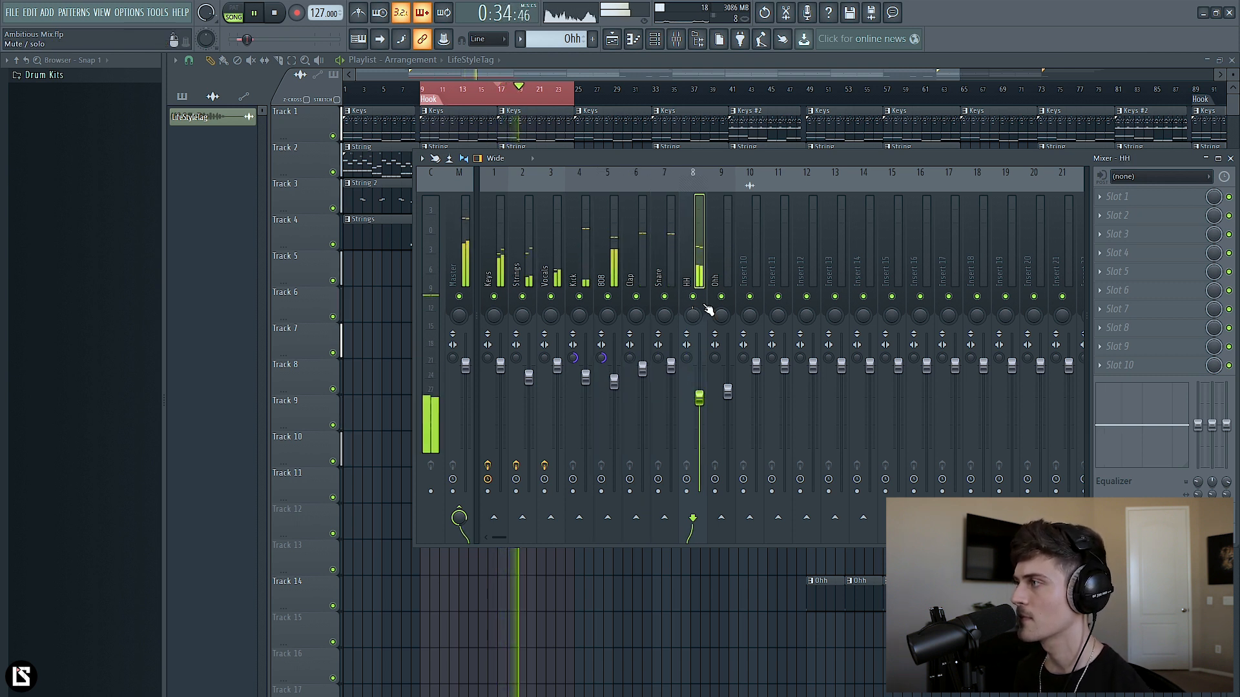
pyautogui.moveTo(693, 317); pyautogui.dragTo(693, 322)
pyautogui.moveTo(728, 391); pyautogui.dragTo(728, 394)
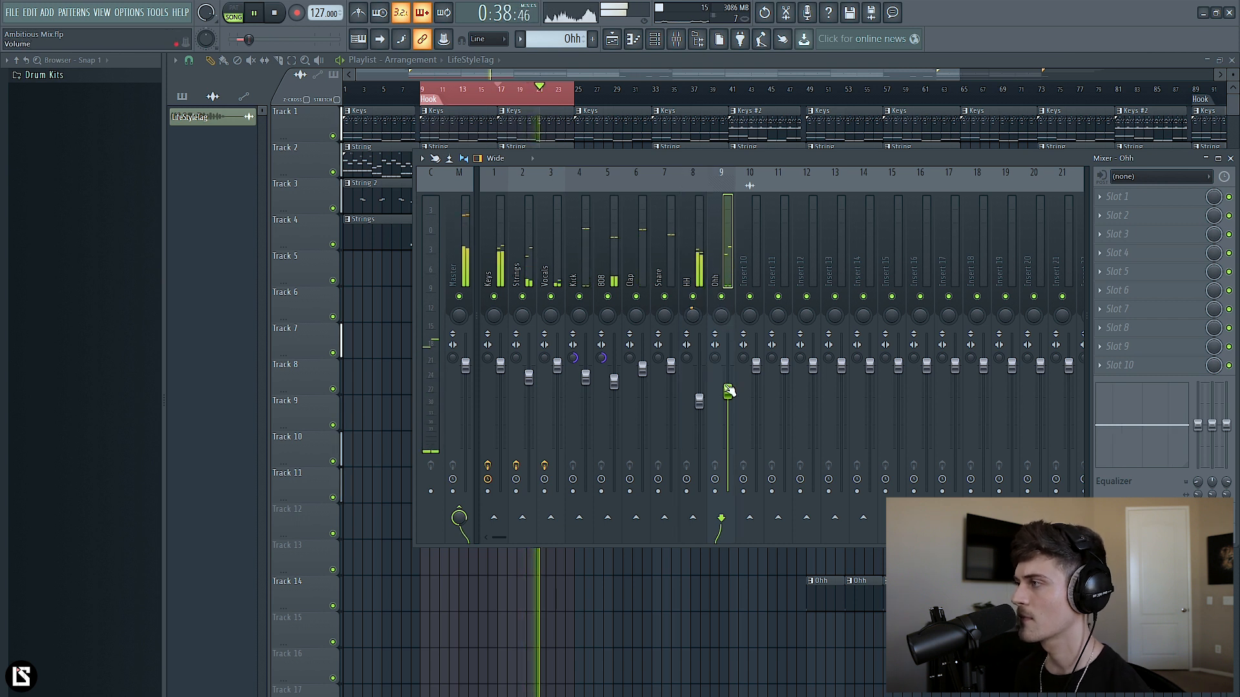
# Step: Lower the Strings and Keys mixer faders a little and set the Vocals track's stereo separation to 38% separated
pyautogui.click(524, 241)
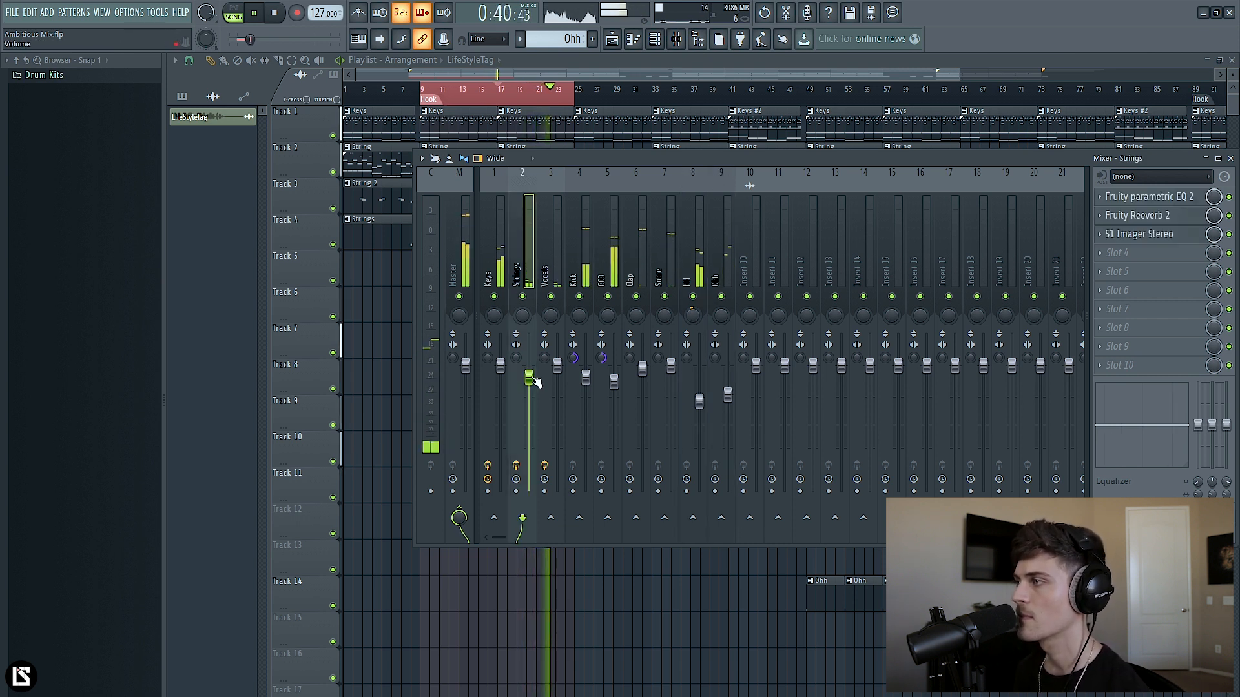
pyautogui.click(454, 248)
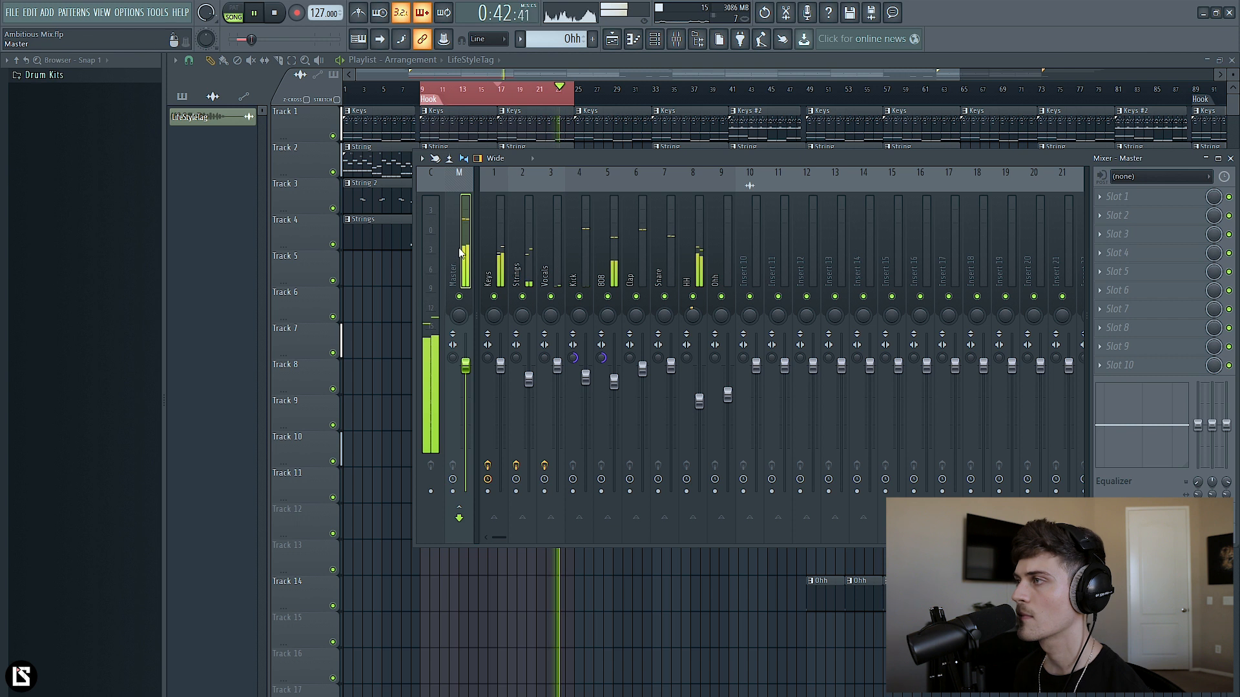
pyautogui.click(502, 256)
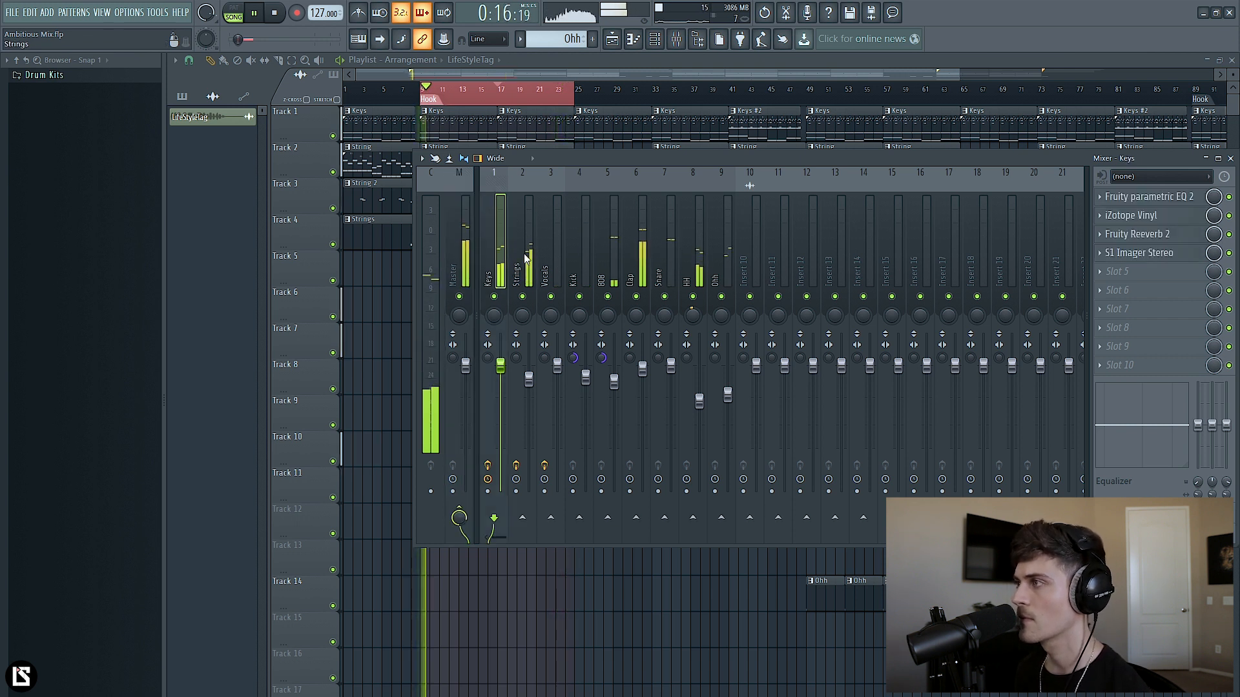
pyautogui.click(529, 380)
pyautogui.moveTo(501, 367); pyautogui.dragTo(529, 383)
pyautogui.click(556, 364)
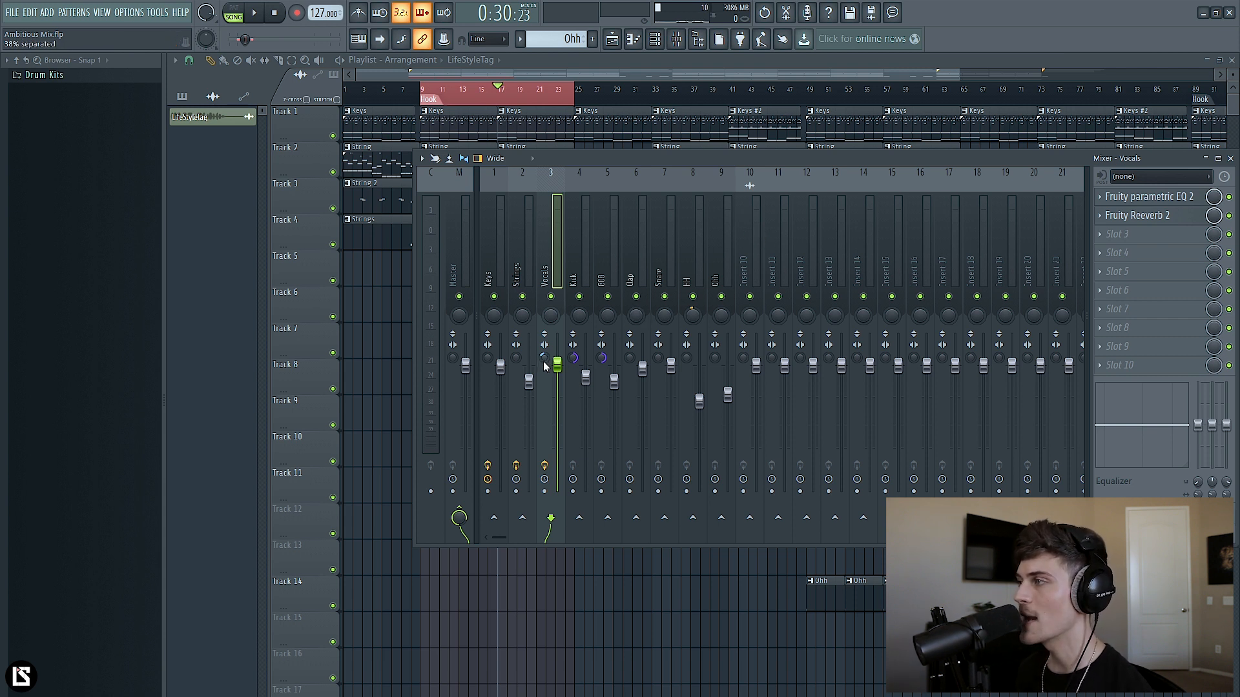
# Step: Play the rebalanced beat and check the Kick, 808, Clap, Snare, HH and Ohh mixer tracks one by one
pyautogui.press('space')
pyautogui.click(574, 229)
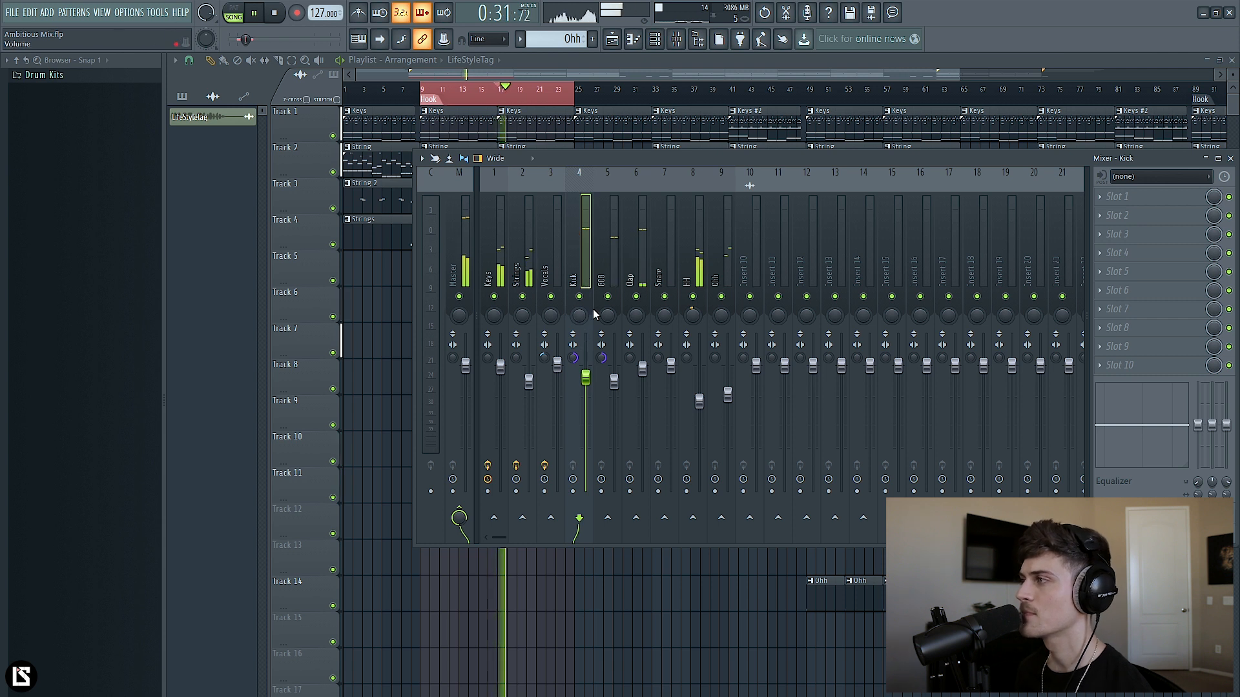
pyautogui.click(607, 250)
pyautogui.click(636, 250)
pyautogui.click(665, 250)
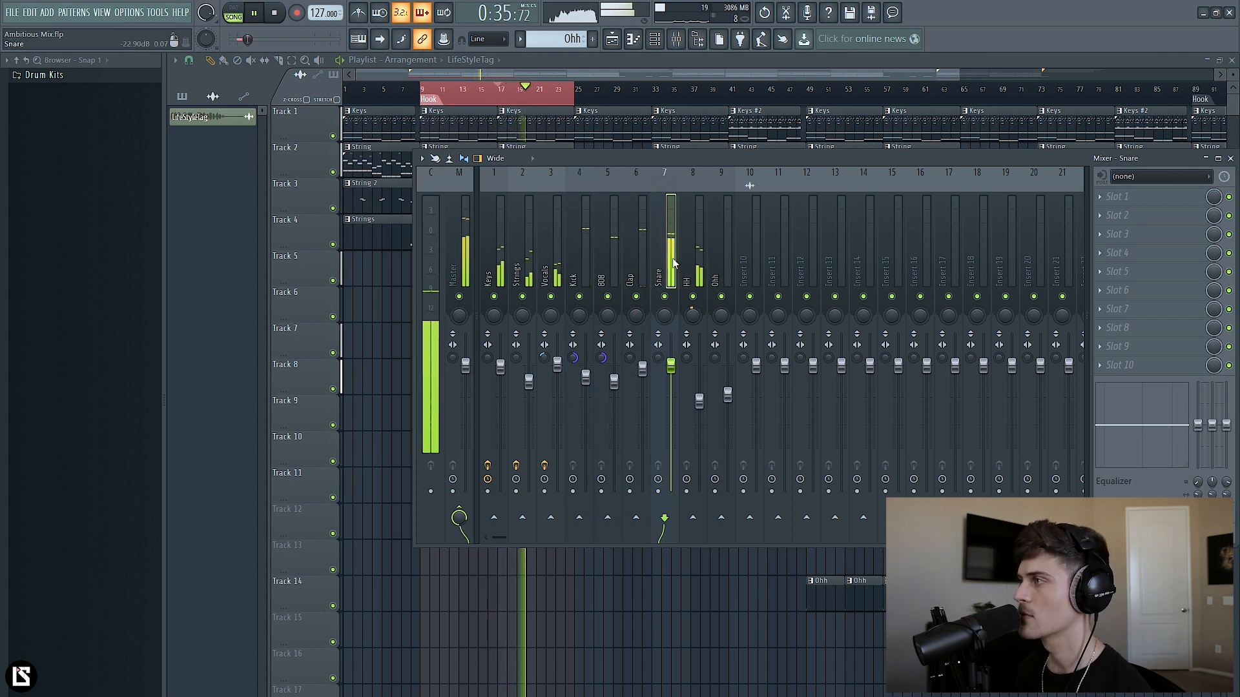
pyautogui.click(690, 261)
pyautogui.click(712, 264)
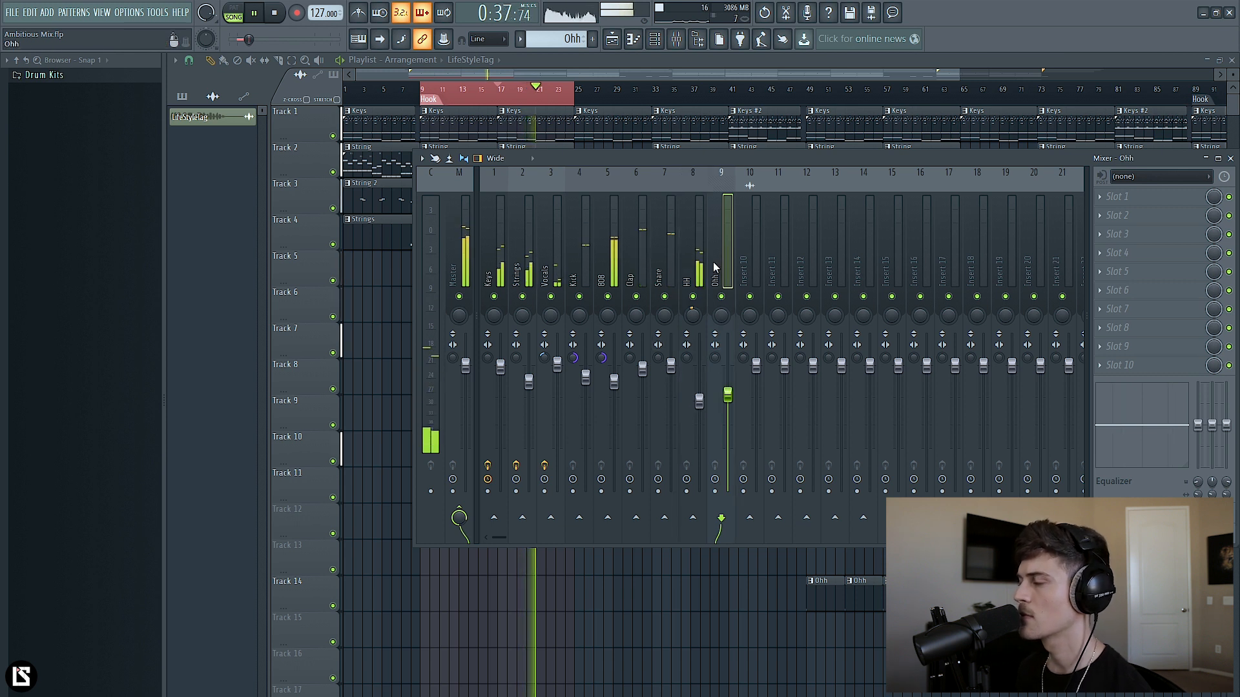
pyautogui.press('space')
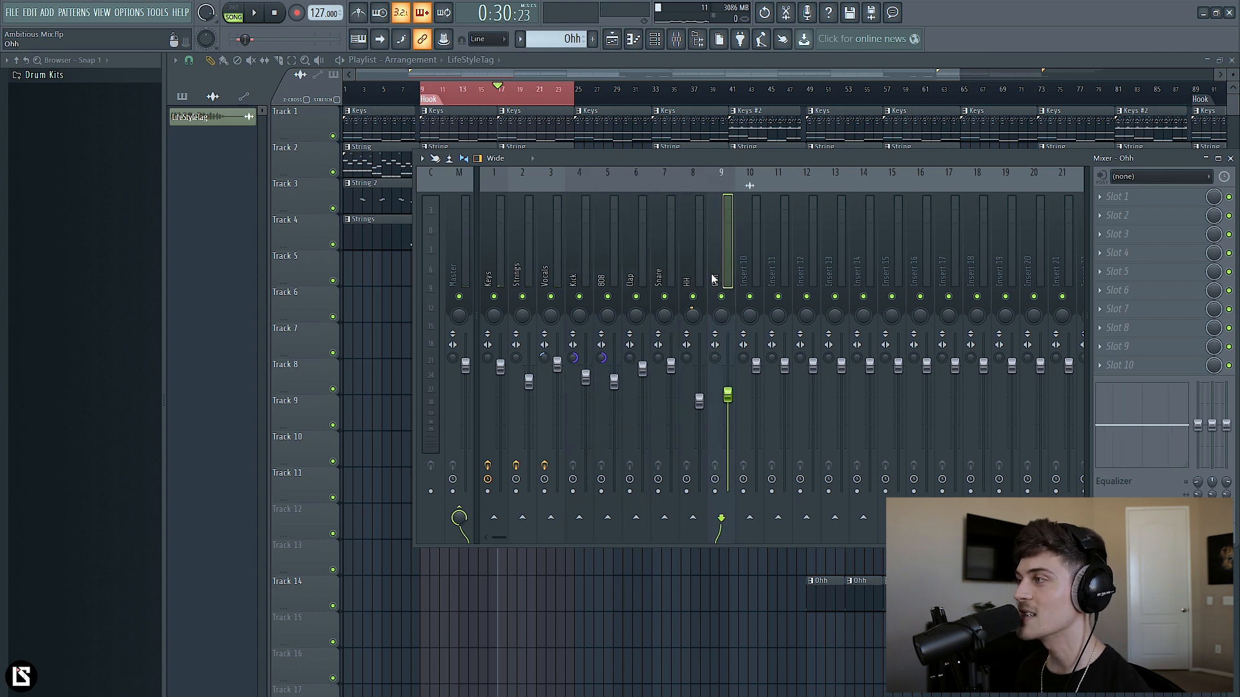
pyautogui.click(610, 262)
pyautogui.click(588, 266)
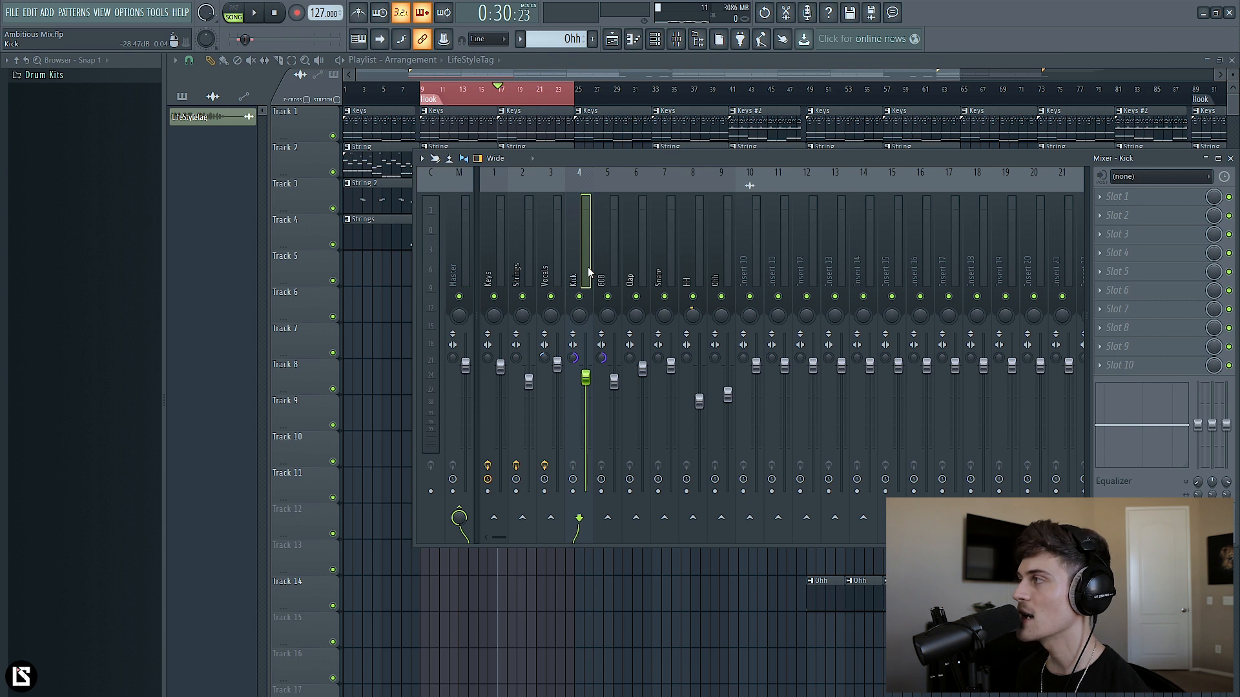
# Step: Look over the Clap, Snare and 808 mixer tracks one by one
pyautogui.click(641, 258)
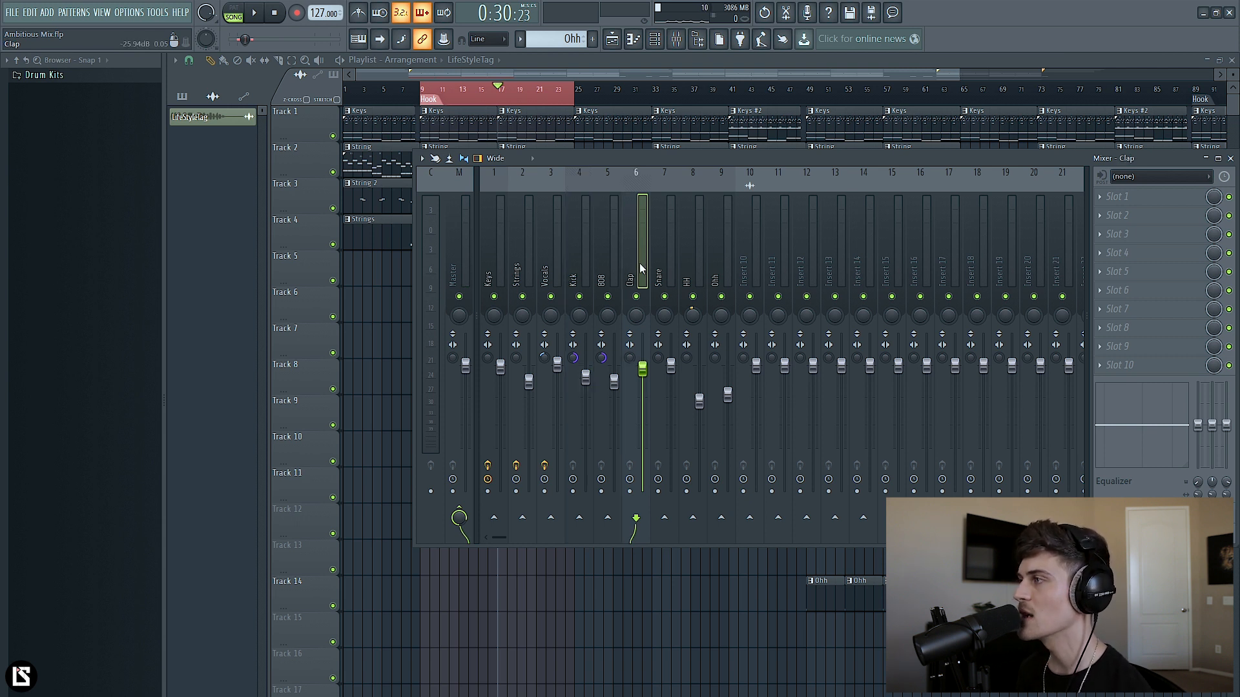
pyautogui.click(671, 261)
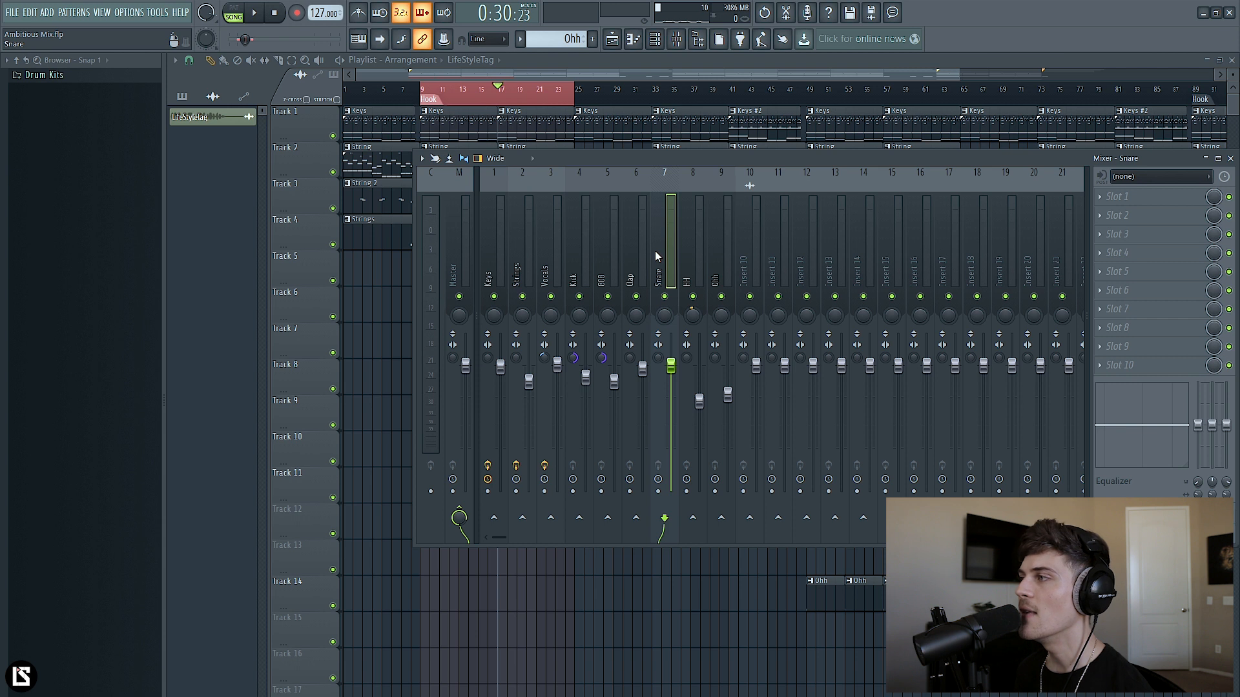
pyautogui.click(606, 261)
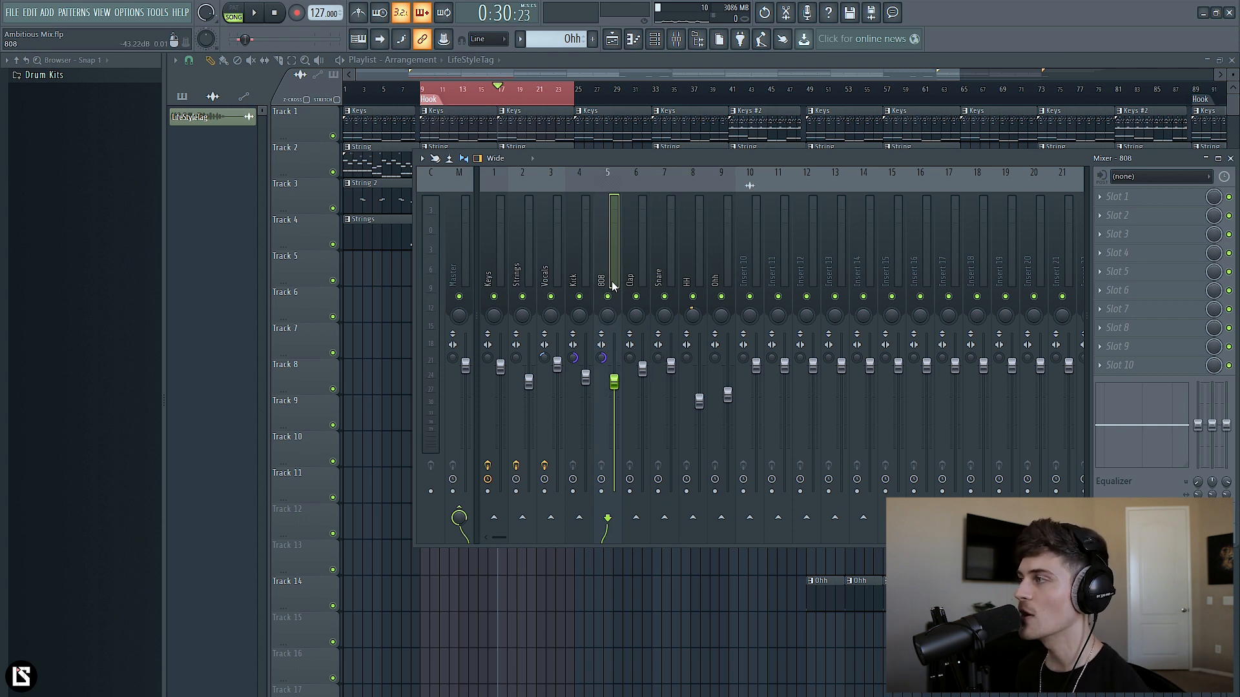
# Step: Load EQUO on the Clap track and gently boost its high bands between about 5 and 10 kHz
pyautogui.click(632, 273)
pyautogui.press('space')
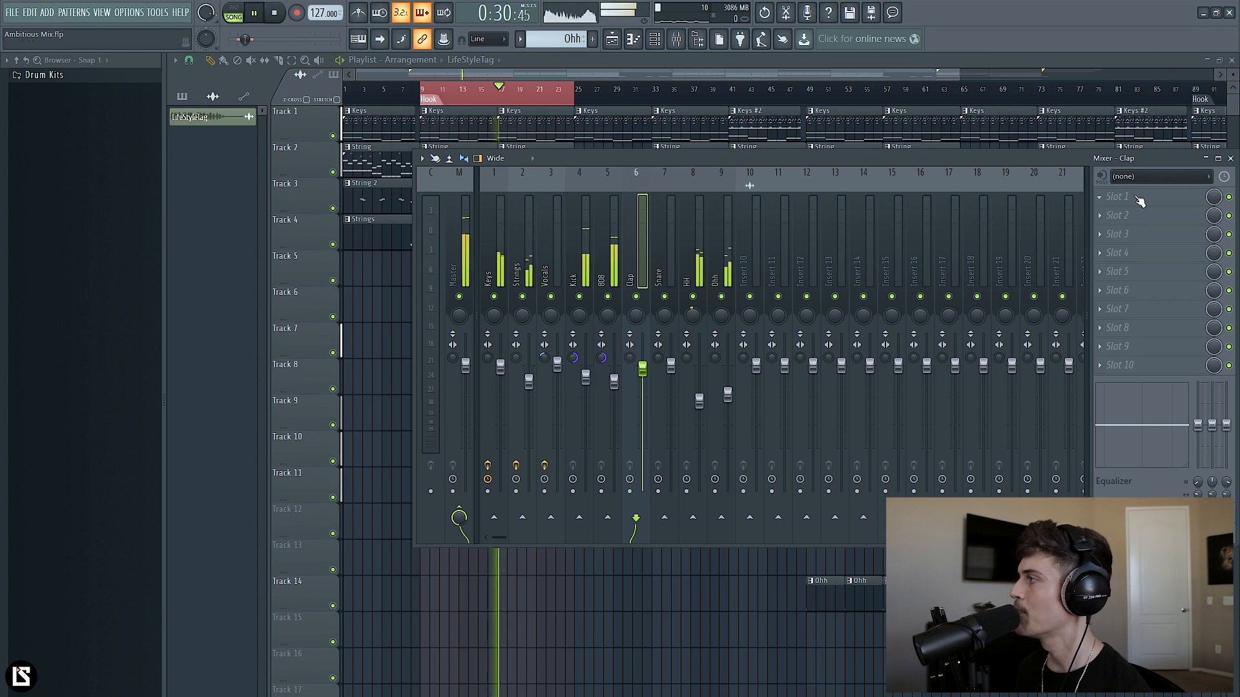
pyautogui.click(1133, 197)
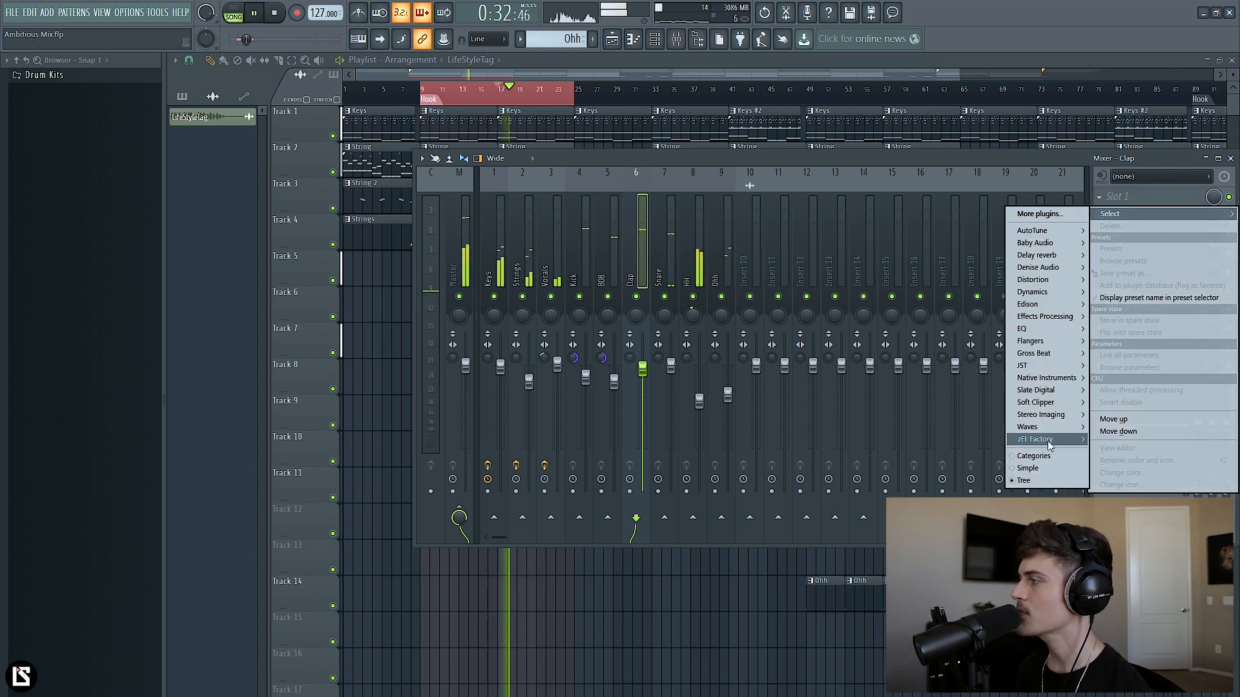
pyautogui.moveTo(1047, 440)
pyautogui.click(930, 287)
pyautogui.press('space')
pyautogui.moveTo(451, 225); pyautogui.dragTo(580, 303)
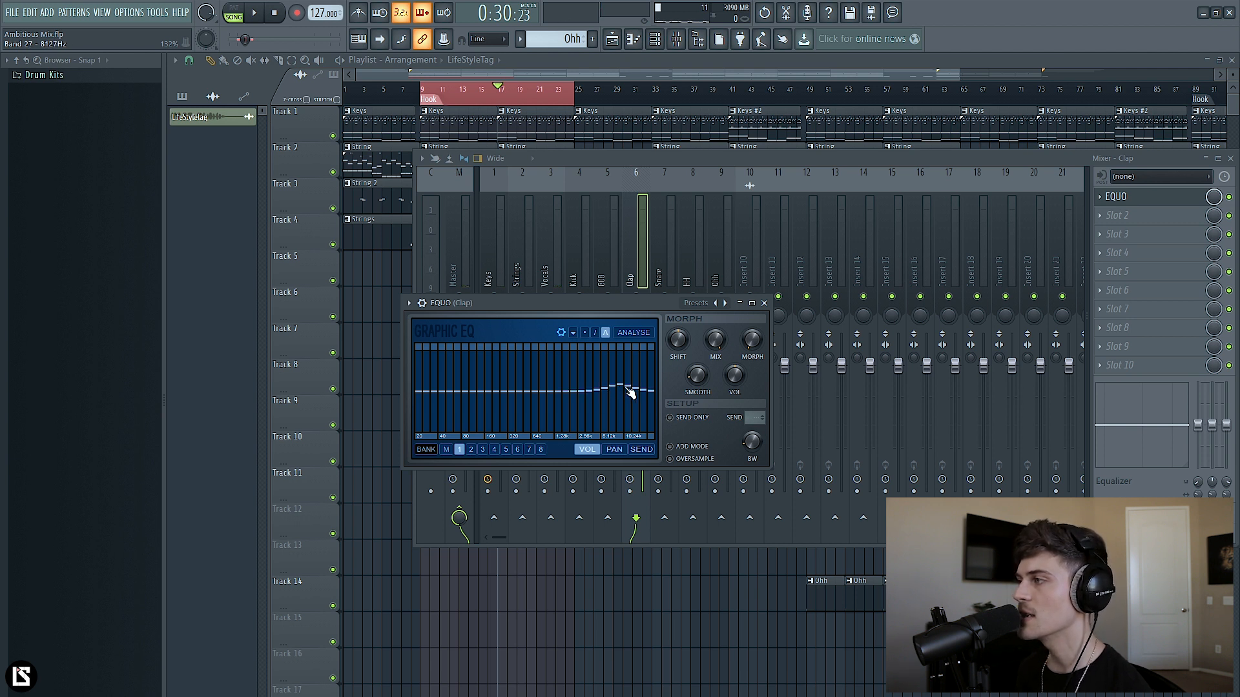
pyautogui.click(765, 303)
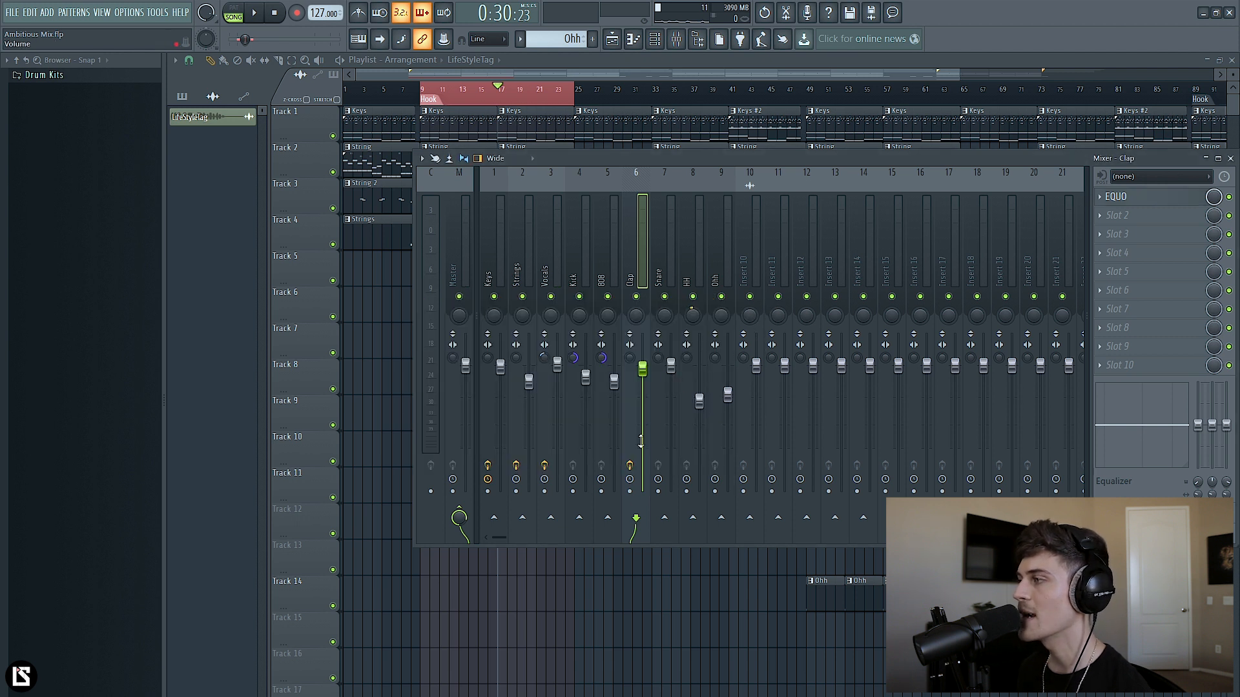
# Step: Solo the Clap track and play it with its effects off and on to compare the sound
pyautogui.rightClick(638, 297)
pyautogui.press('space')
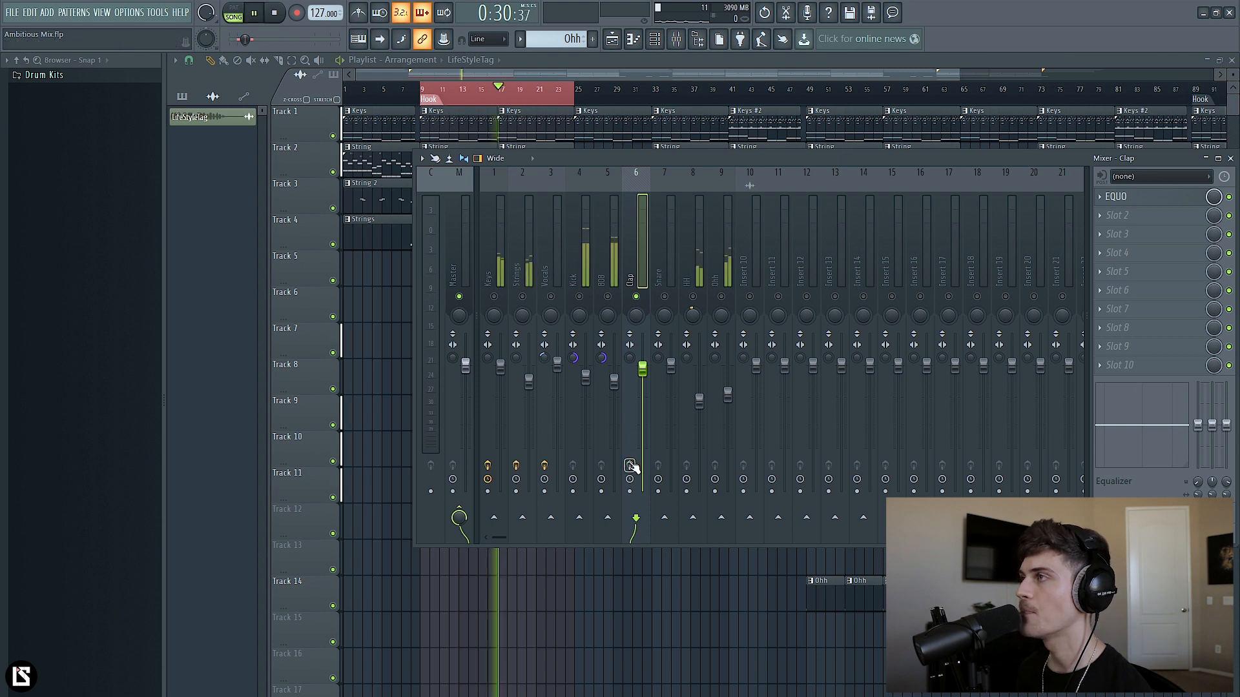
pyautogui.press('space')
pyautogui.press('space')
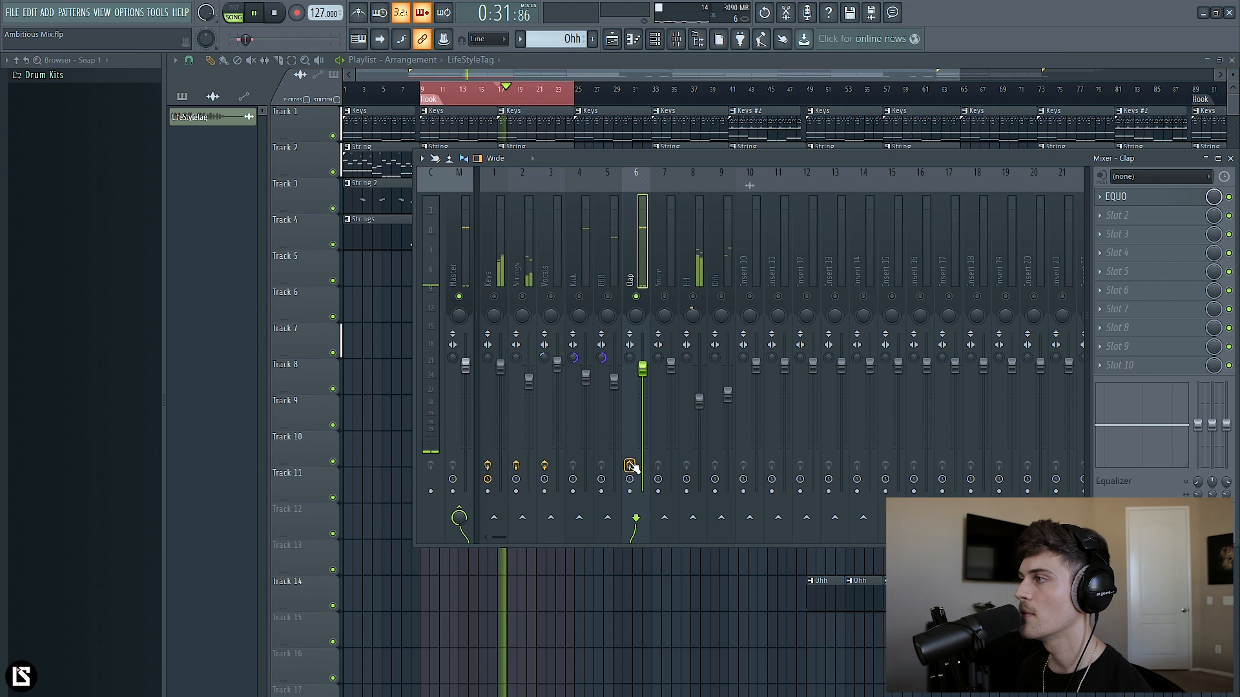
pyautogui.press('space')
# Step: Set the output volume of EQUO on the Clap track to 48%
pyautogui.click(1159, 198)
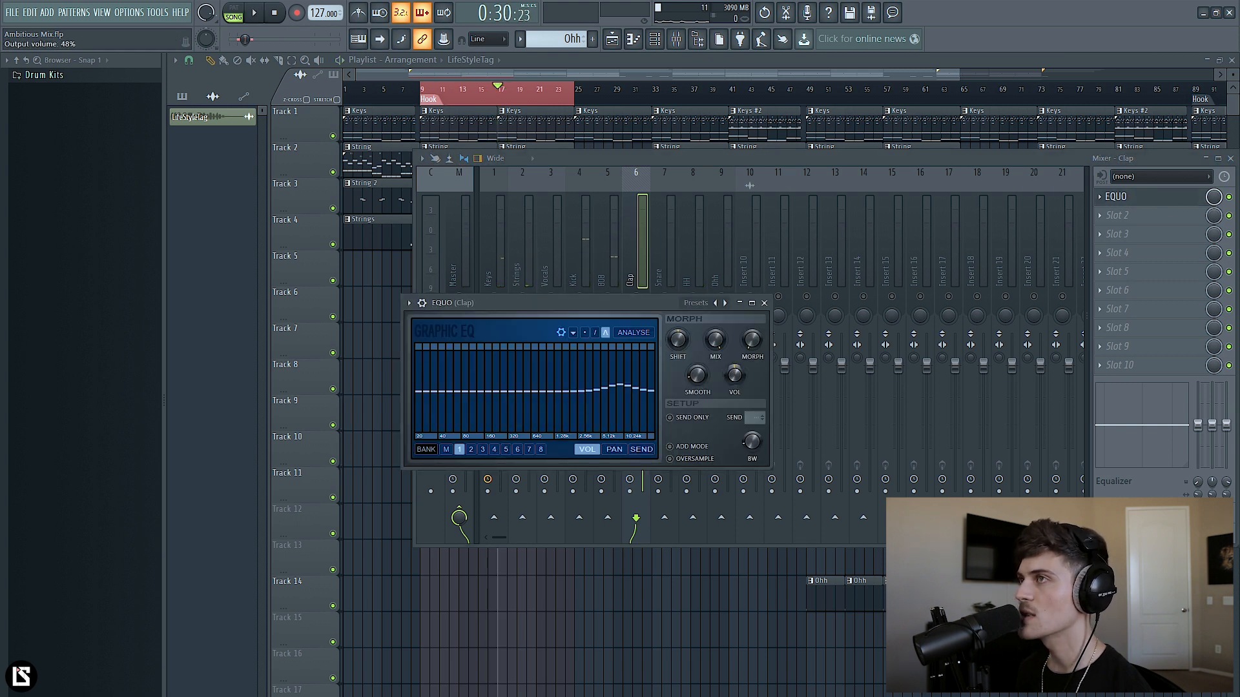
pyautogui.moveTo(695, 309); pyautogui.dragTo(936, 354)
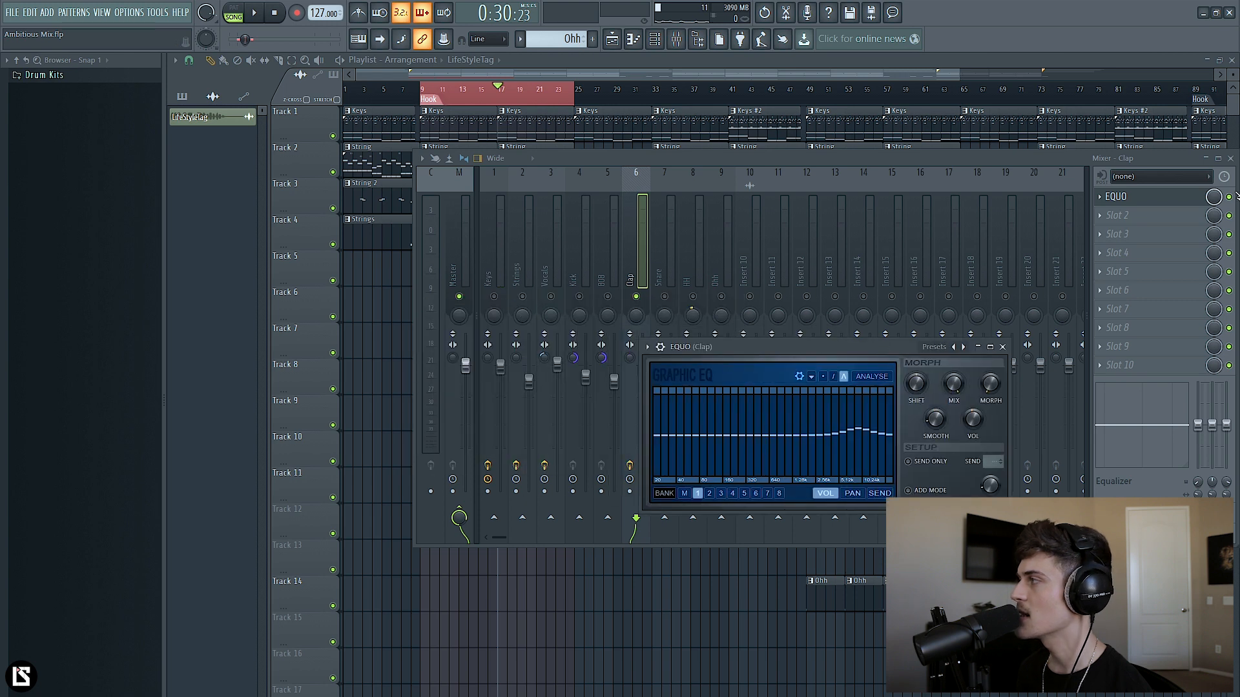
pyautogui.click(1005, 347)
# Step: Compare the soloed Clap with EQUO bypassed and enabled, and unsolo the track to hear the whole beat
pyautogui.click(1229, 198)
pyautogui.press('space')
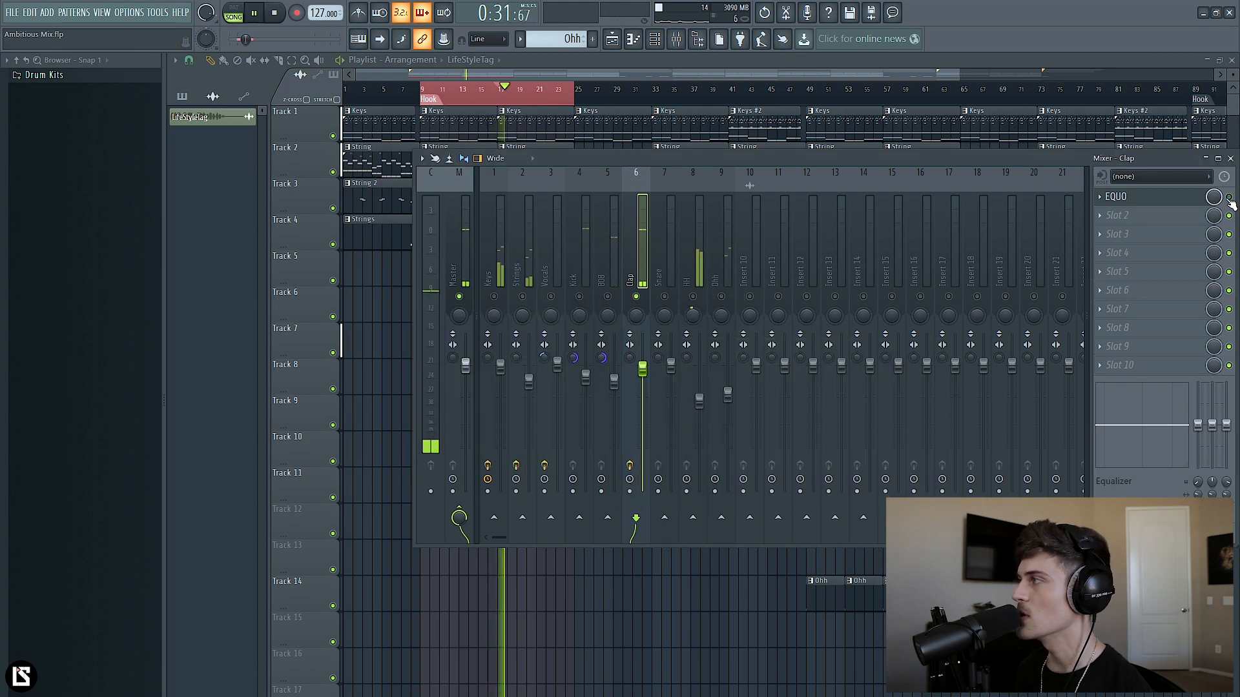
pyautogui.press('space')
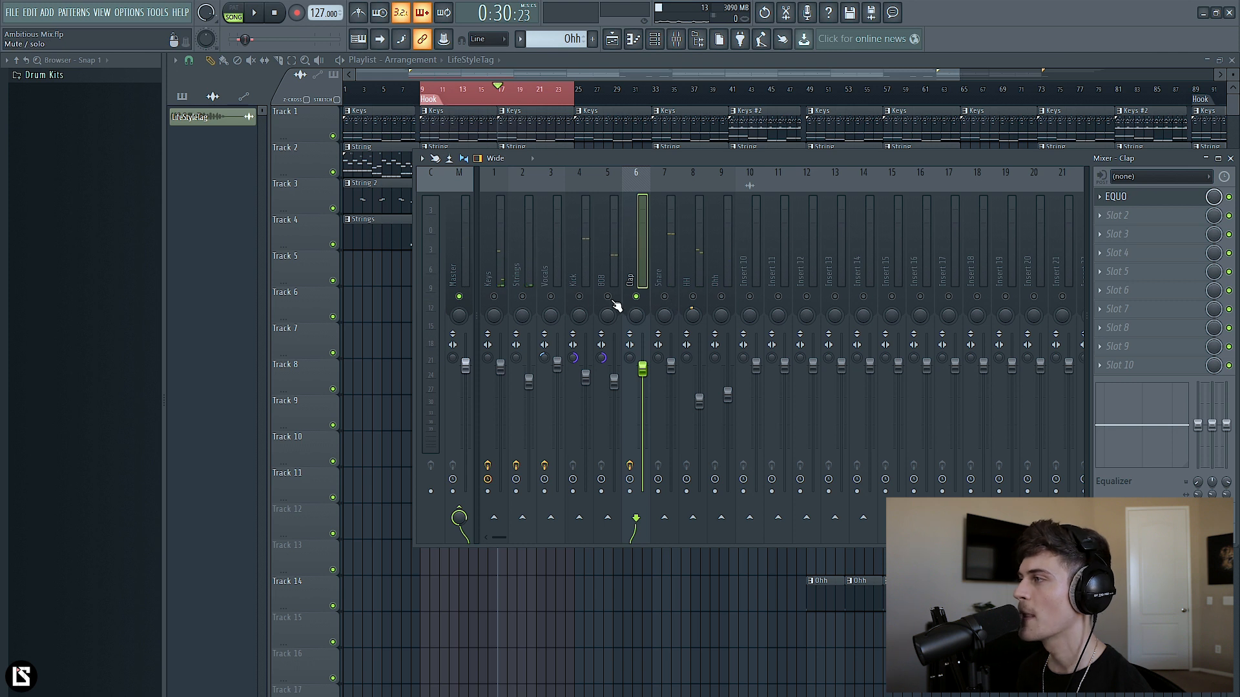
pyautogui.rightClick(636, 297)
pyautogui.press('space')
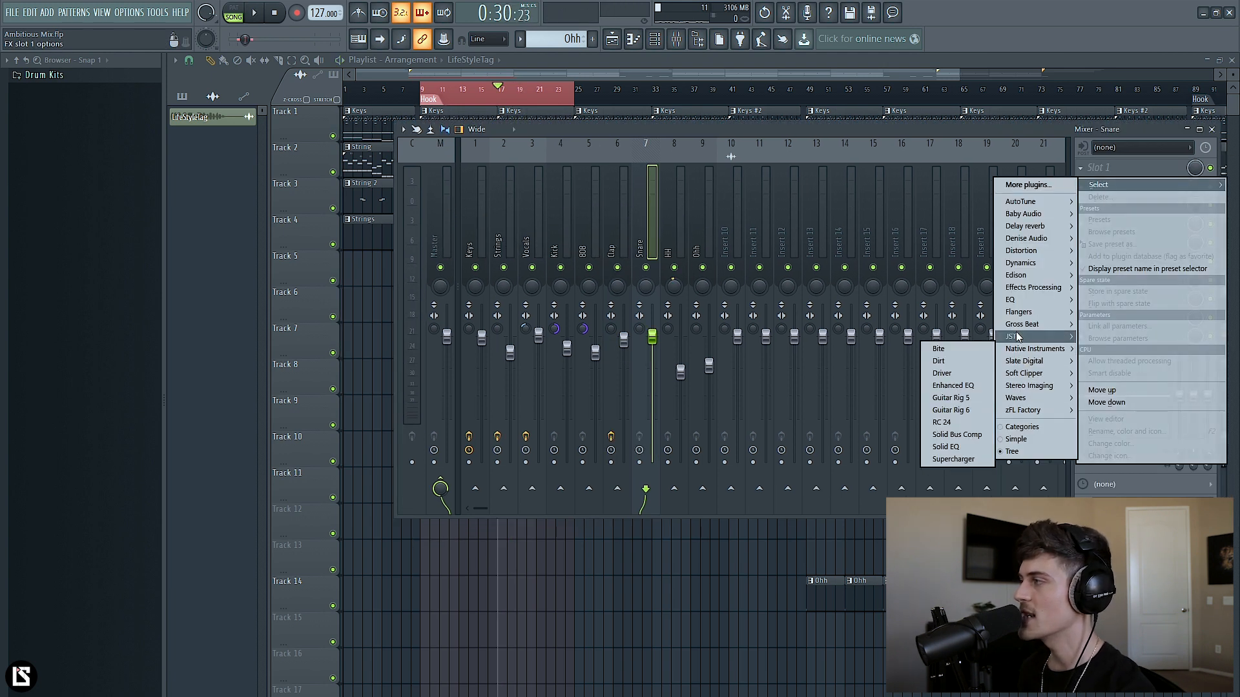
# Step: Load JST Clip on the Snare track, enable its 2X mode and raise the clipping amount while checking the beat
pyautogui.moveTo(1015, 337)
pyautogui.click(953, 359)
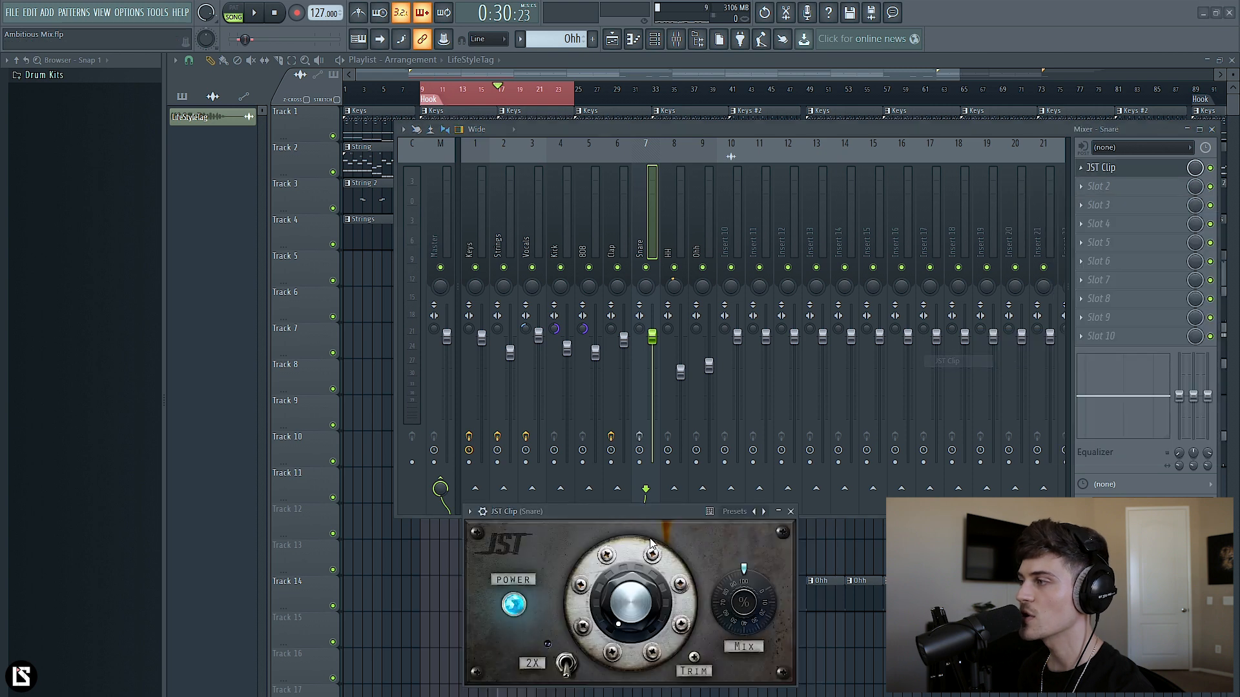
pyautogui.click(595, 565)
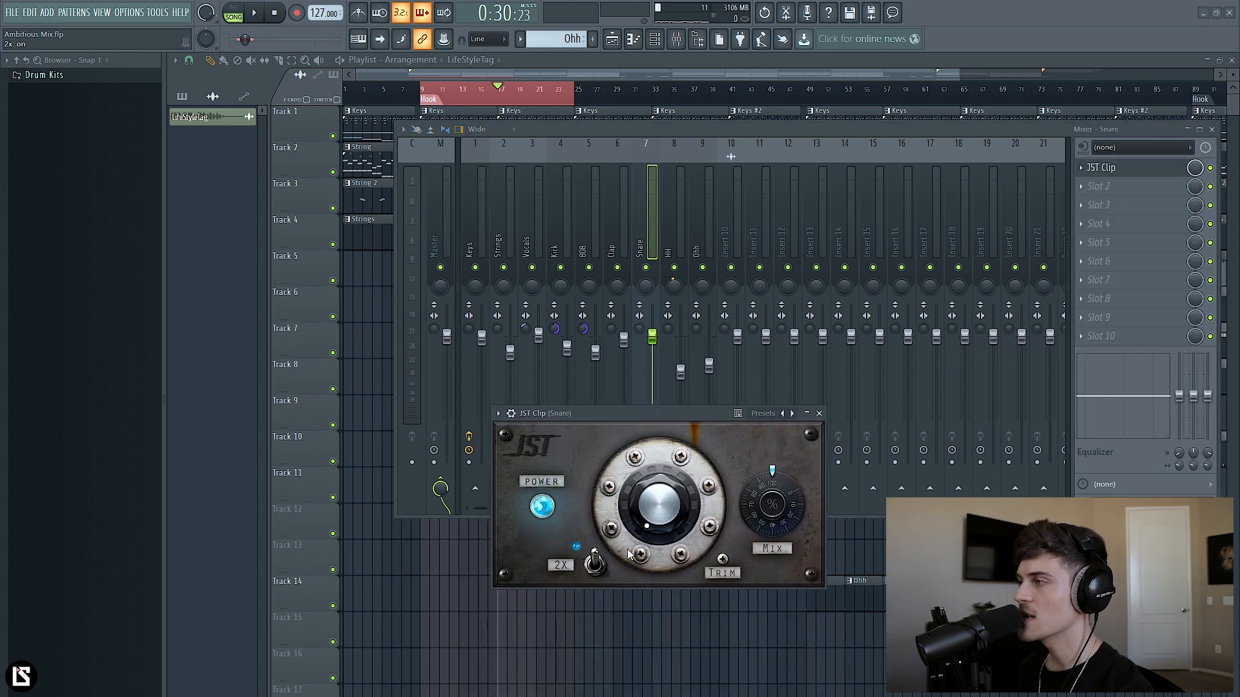
pyautogui.moveTo(669, 506); pyautogui.dragTo(664, 467)
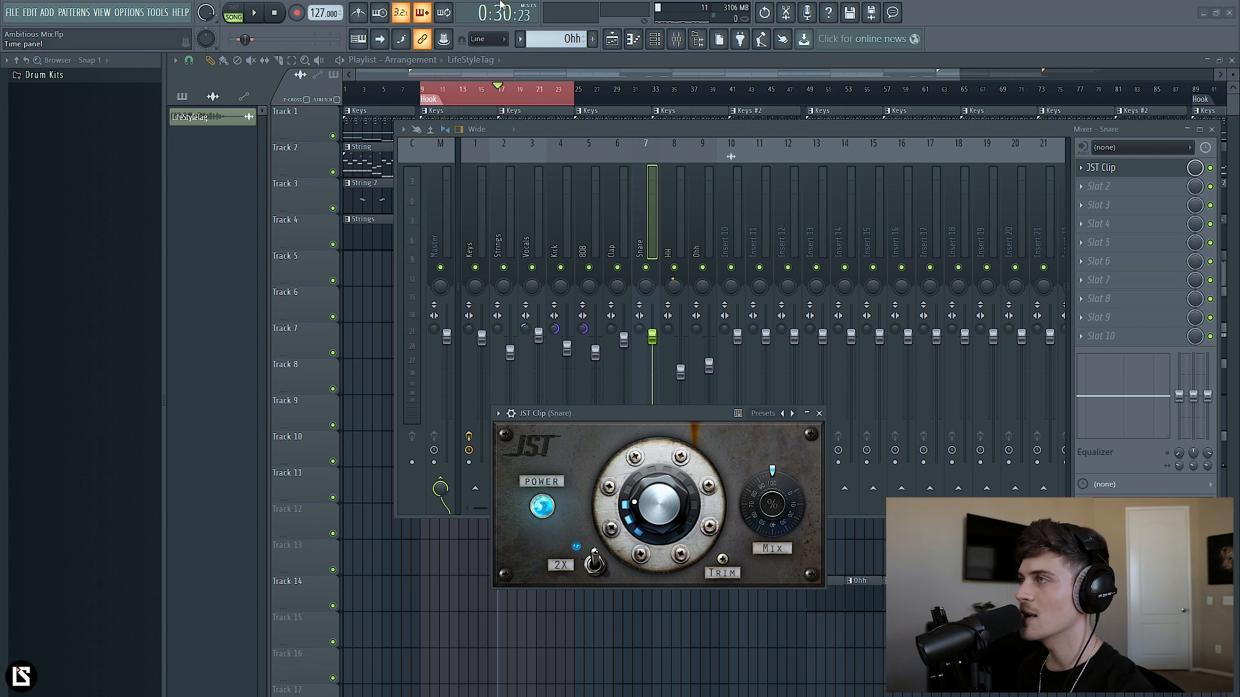
pyautogui.click(256, 14)
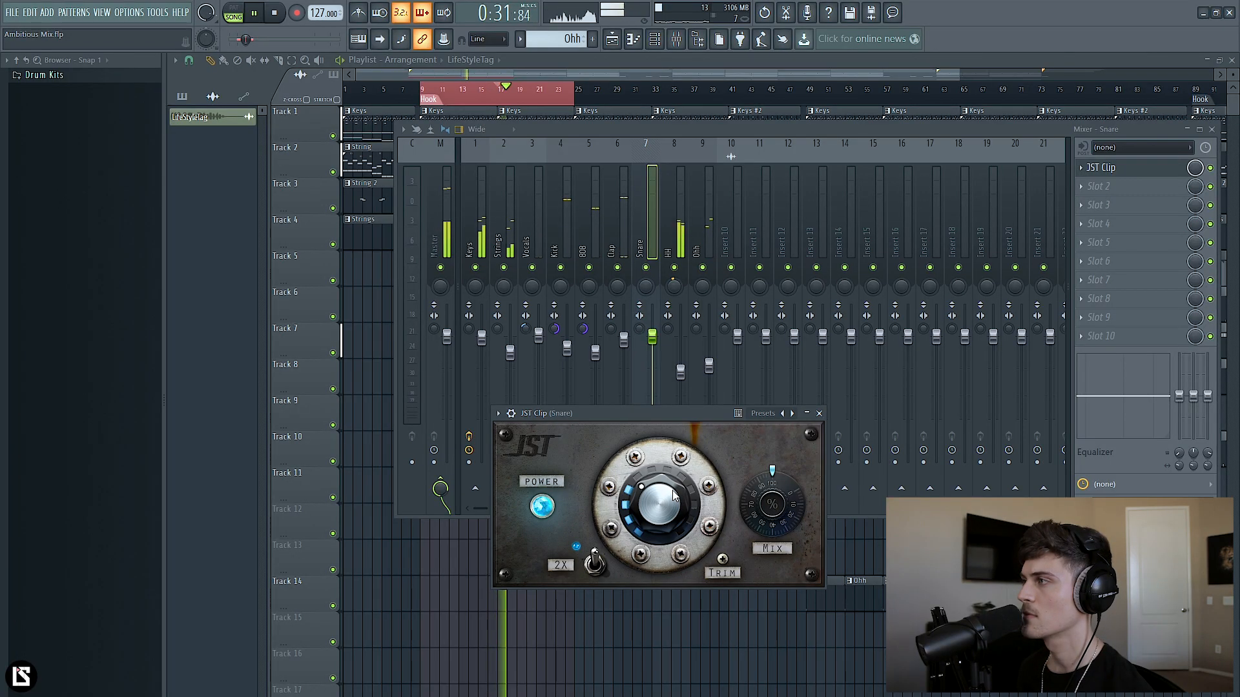
pyautogui.press('space')
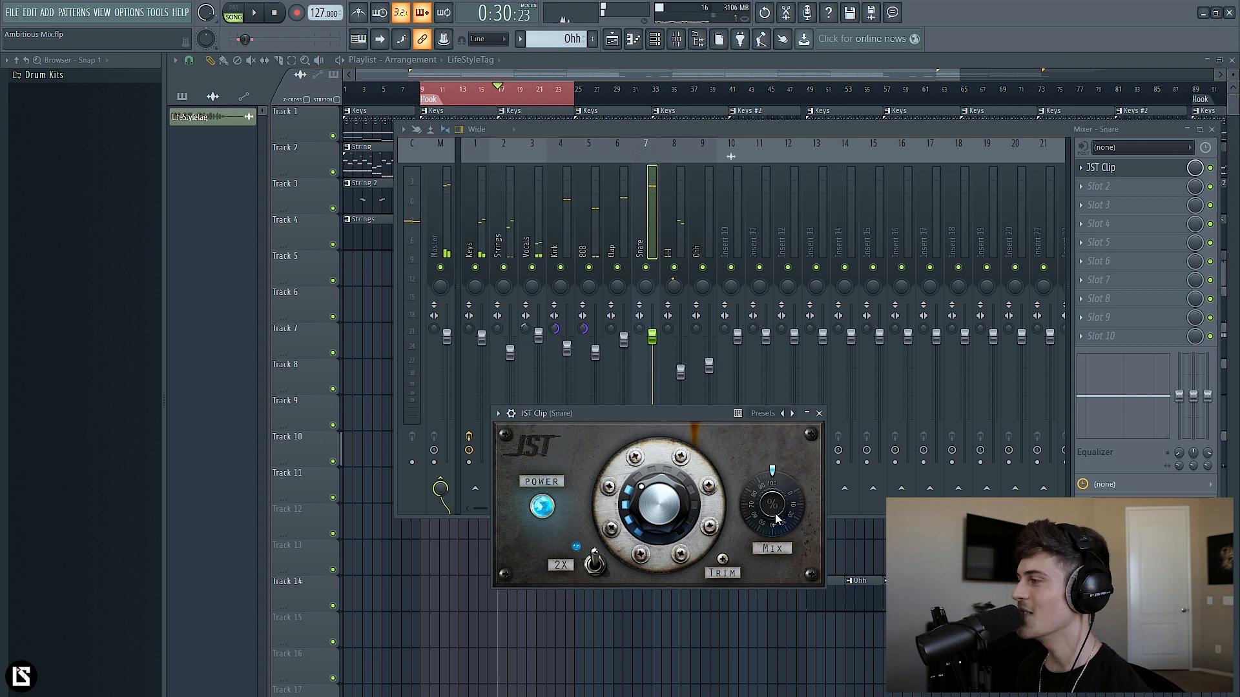
# Step: Set JST Clip's Mix on the Snare track to 29.2% and play the beat
pyautogui.moveTo(780, 513); pyautogui.dragTo(776, 598)
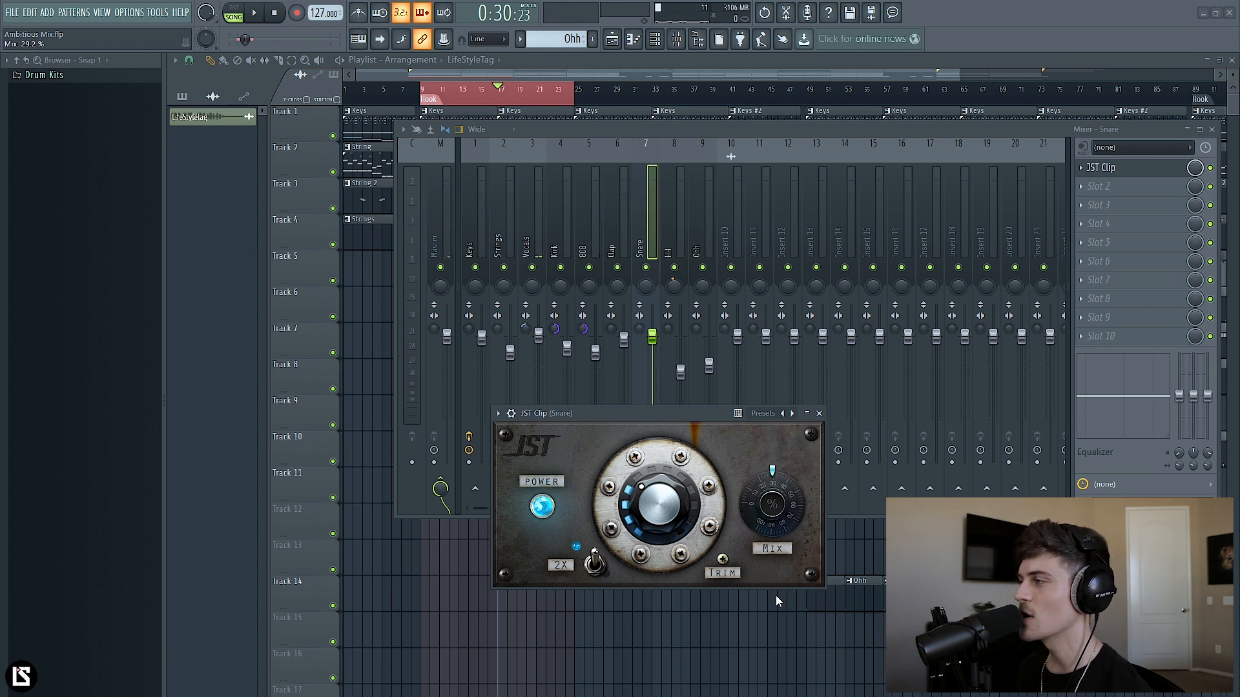
pyautogui.press('space')
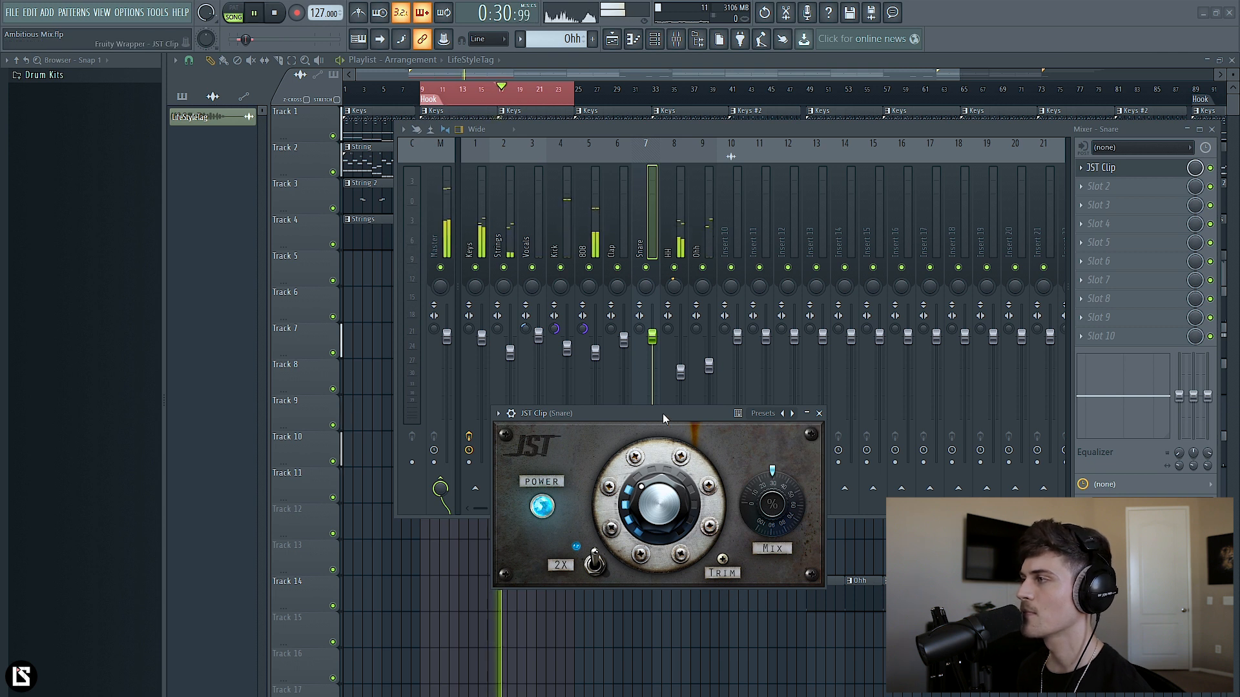
pyautogui.press('space')
# Step: Compare the Snare within the beat with JST Clip bypassed and enabled
pyautogui.moveTo(637, 412); pyautogui.dragTo(792, 505)
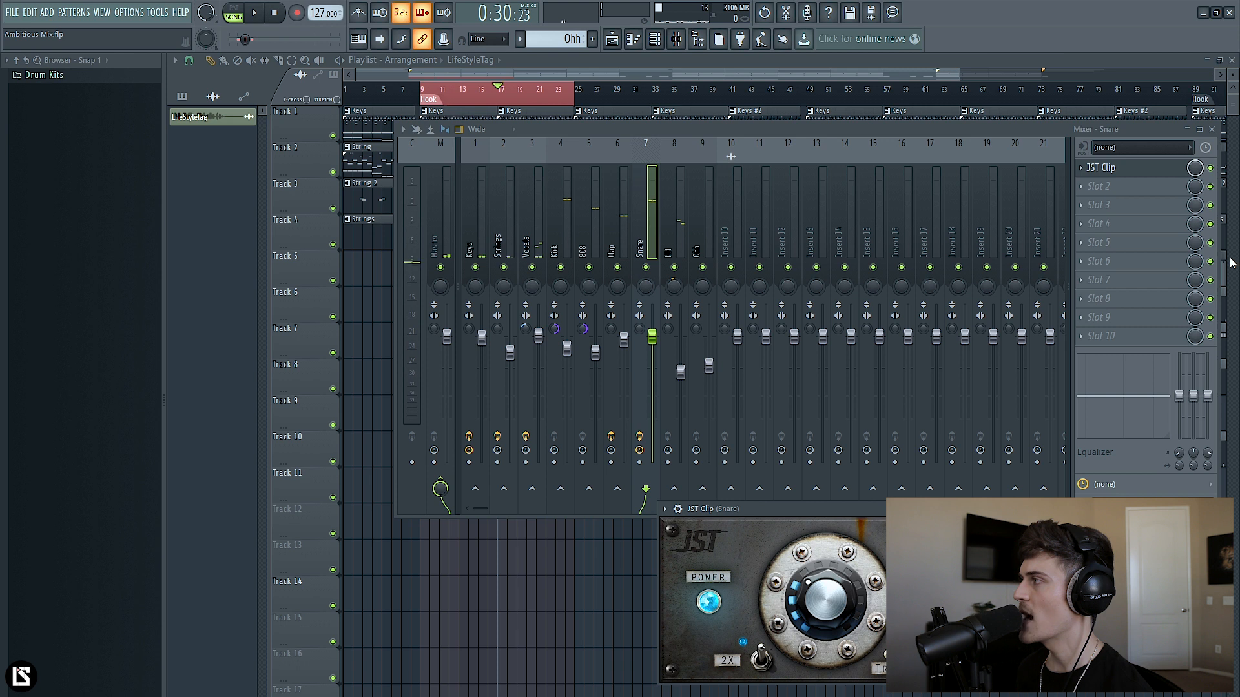
pyautogui.press('space')
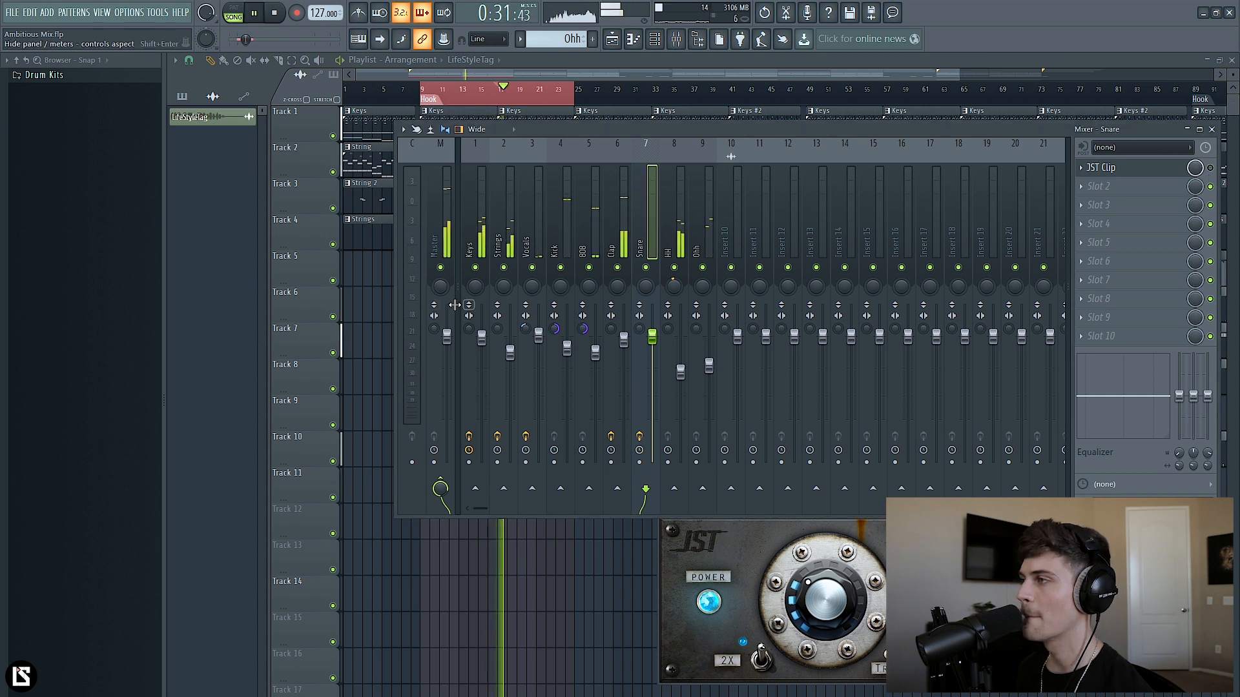
pyautogui.press('space')
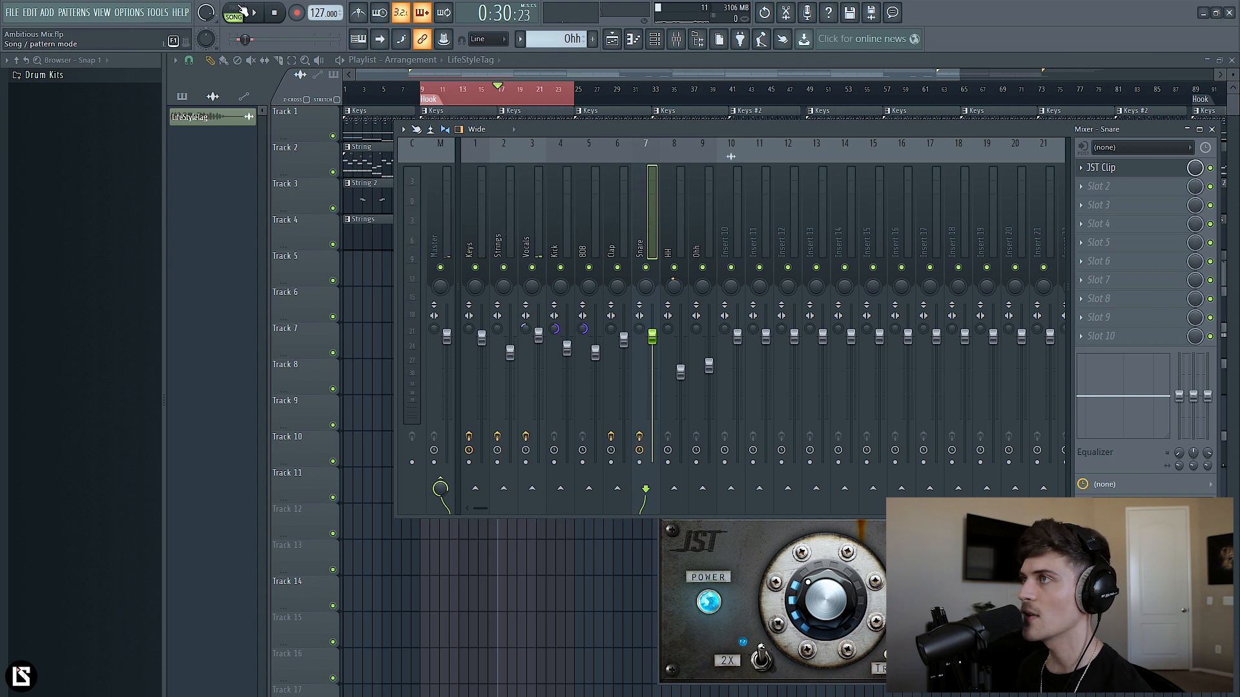
# Step: Set JST Clip's Trim on the Snare track to -2.7 dB during playback and close the plugin
pyautogui.press('space')
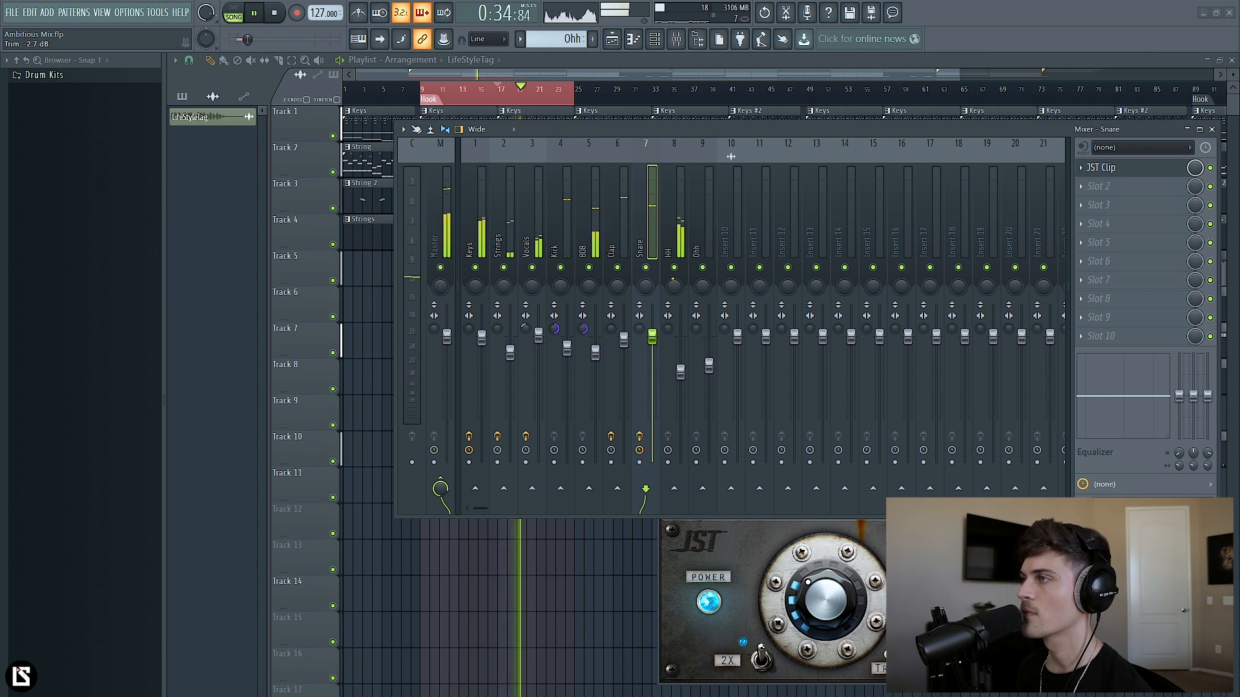
pyautogui.press('space')
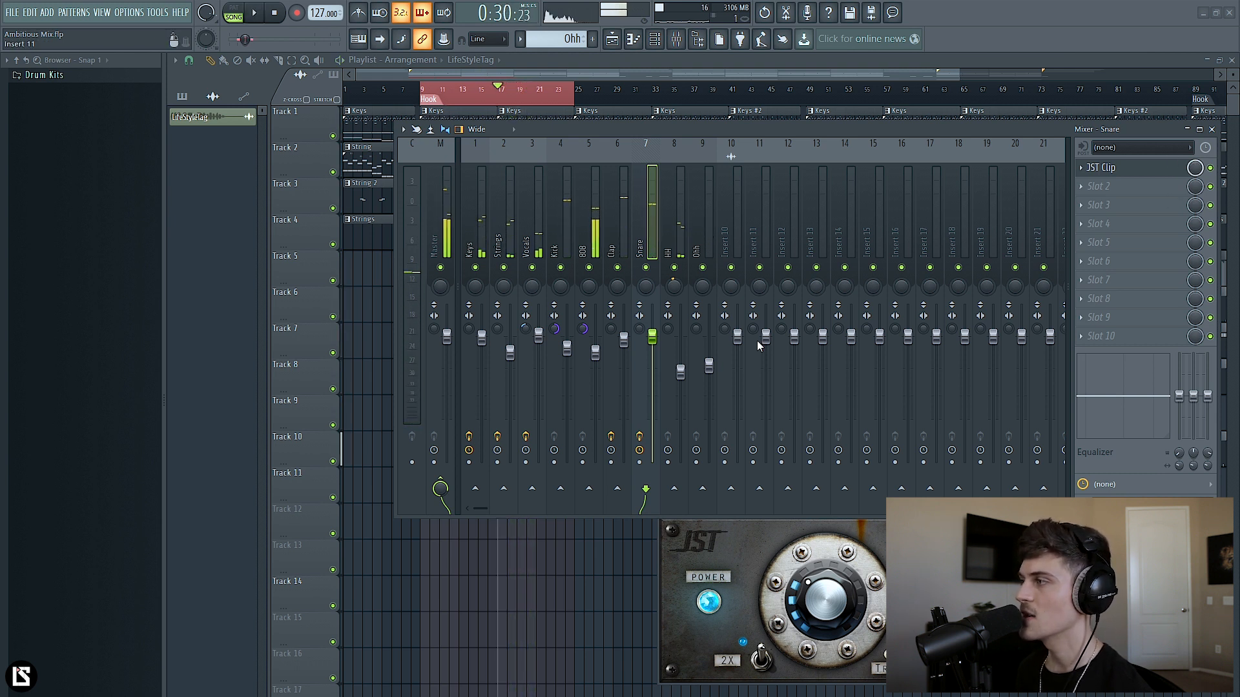
pyautogui.click(1155, 170)
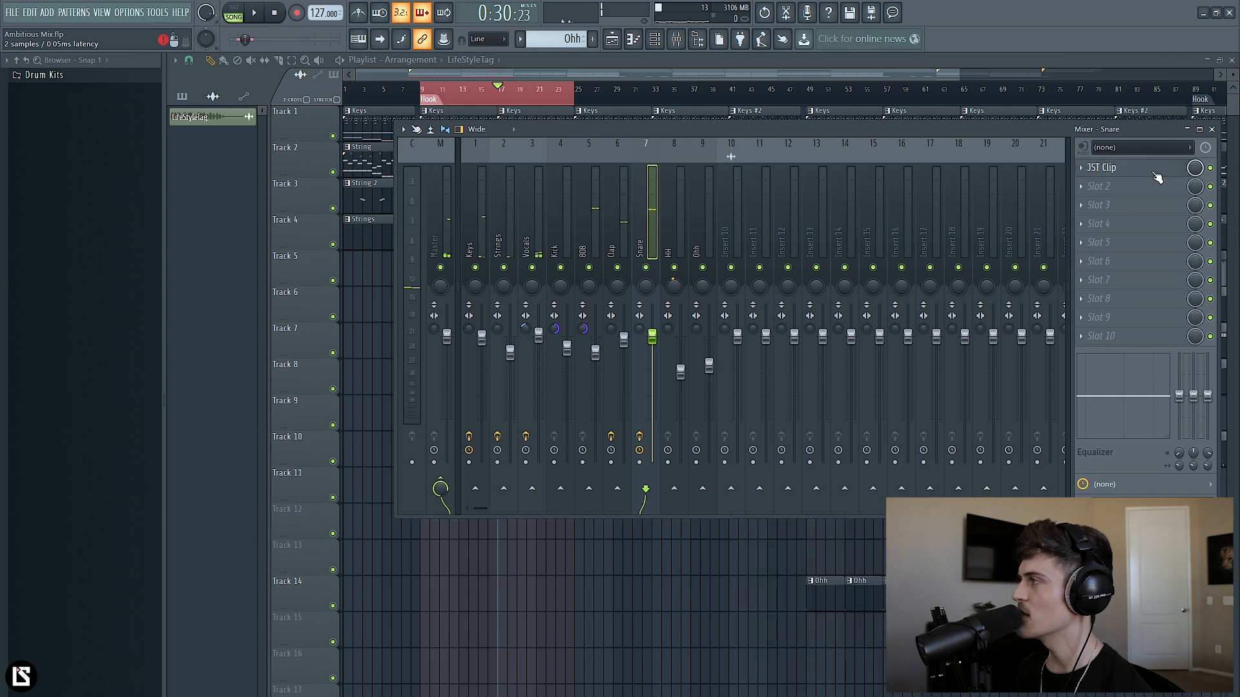
# Step: Load PuigTec EQP1A Stereo after JST Clip on the Snare track with a 1.4 high boost at 8 kHz
pyautogui.click(1110, 187)
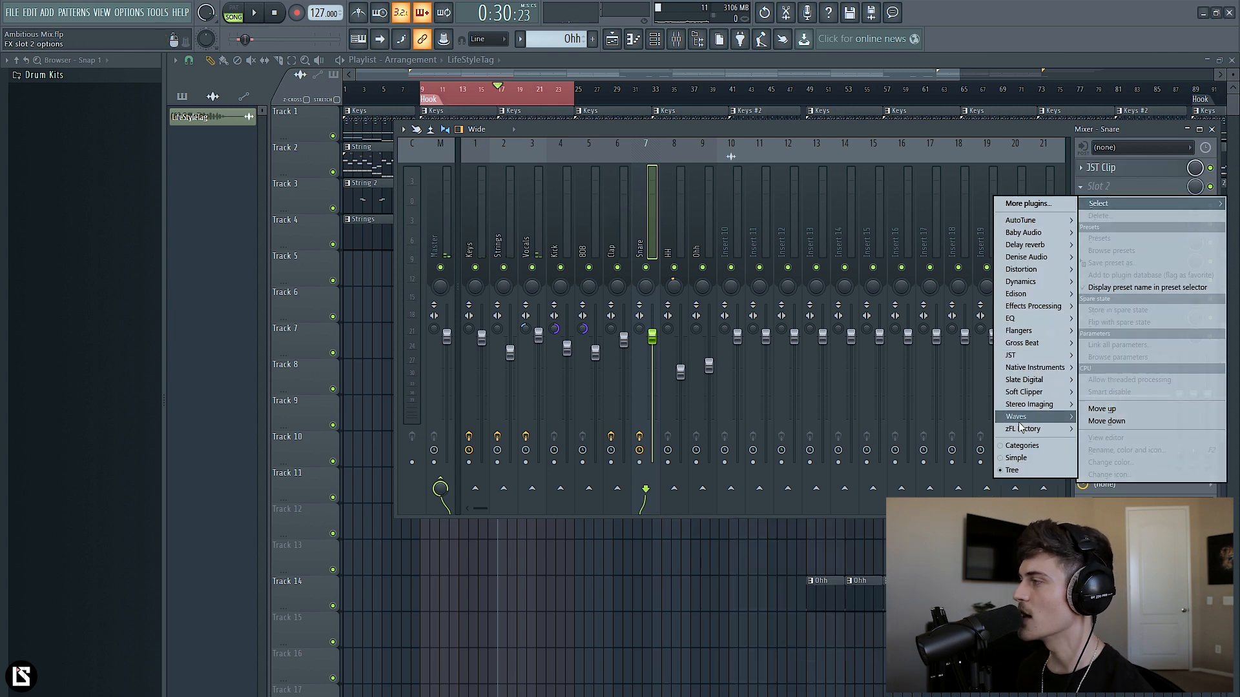
pyautogui.moveTo(1027, 416)
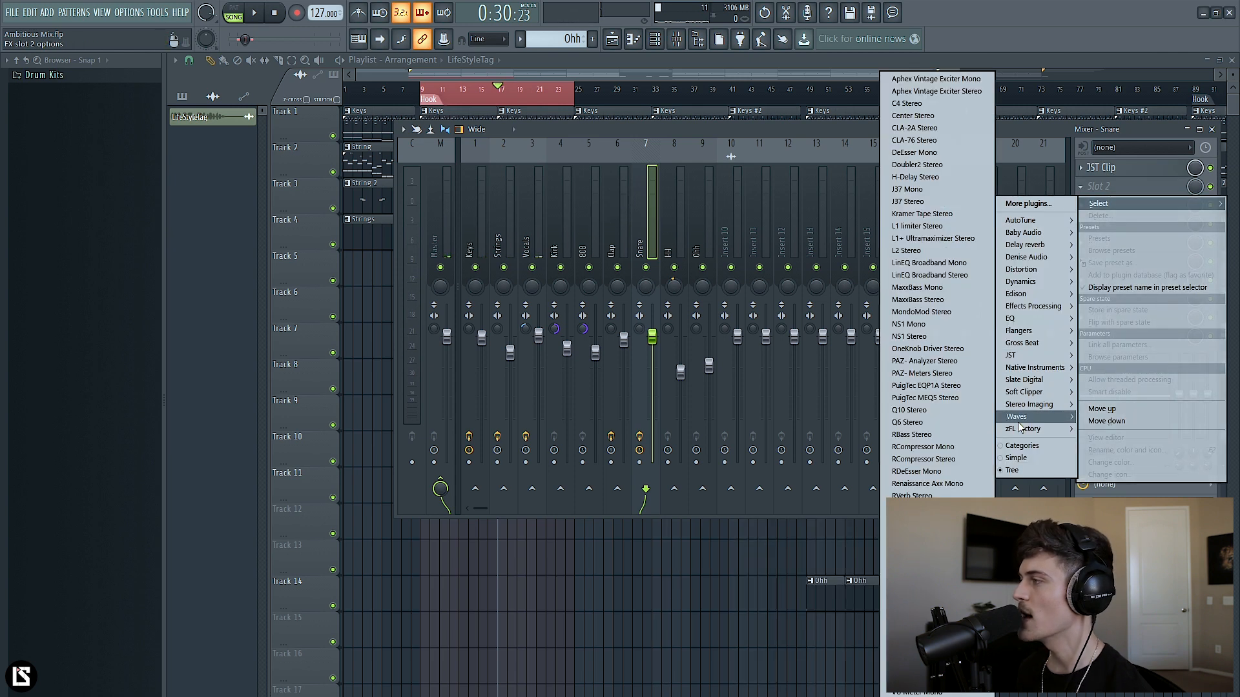
pyautogui.click(948, 385)
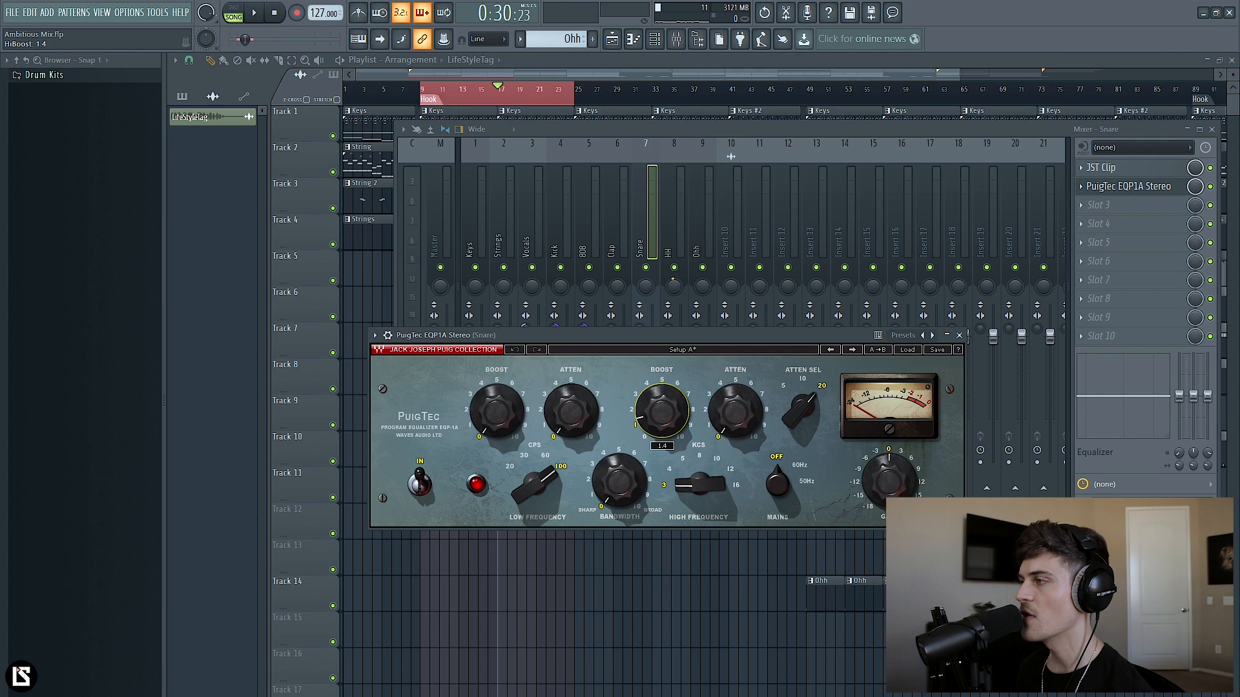
pyautogui.click(697, 458)
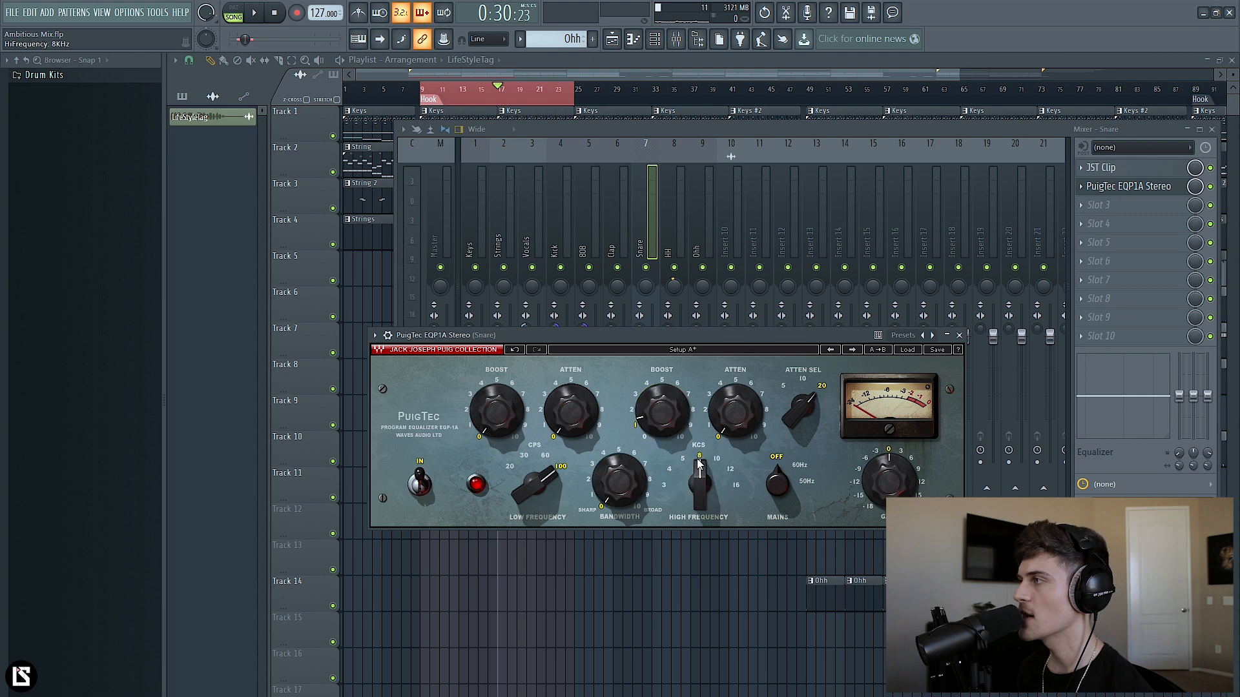
# Step: Solo the Snare and compare it with PuigTec EQP1A bypassed and enabled, and close the plugin
pyautogui.click(657, 235)
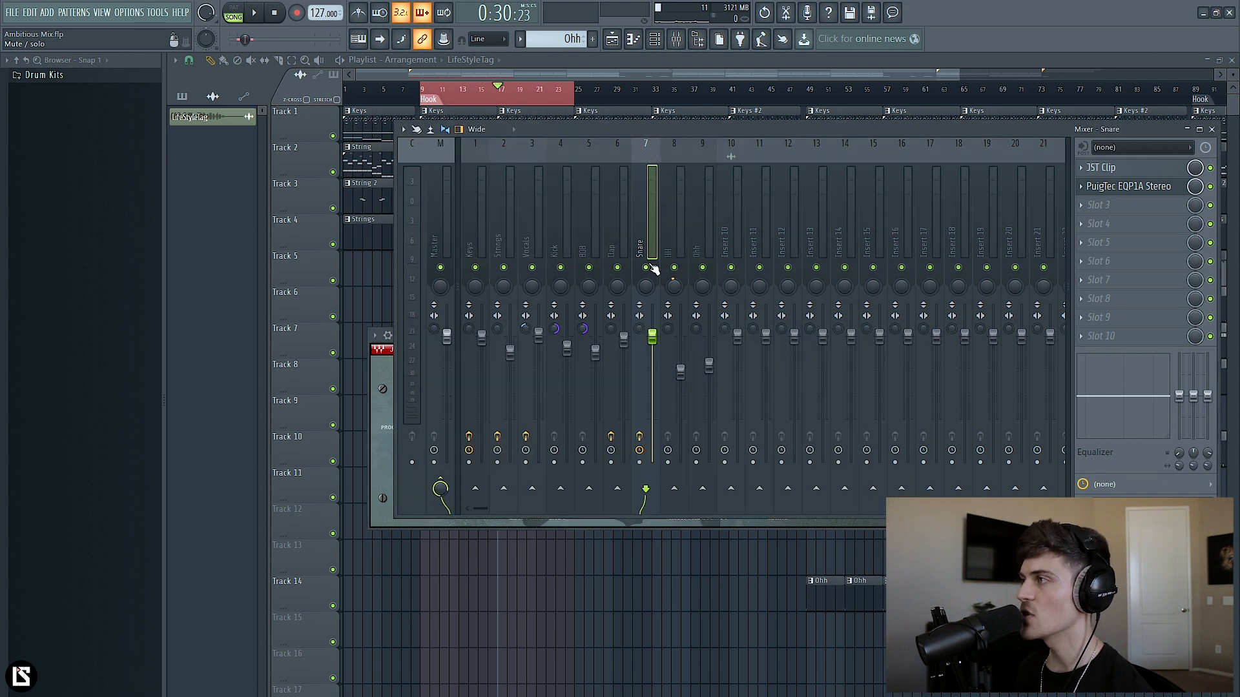
pyautogui.click(1155, 189)
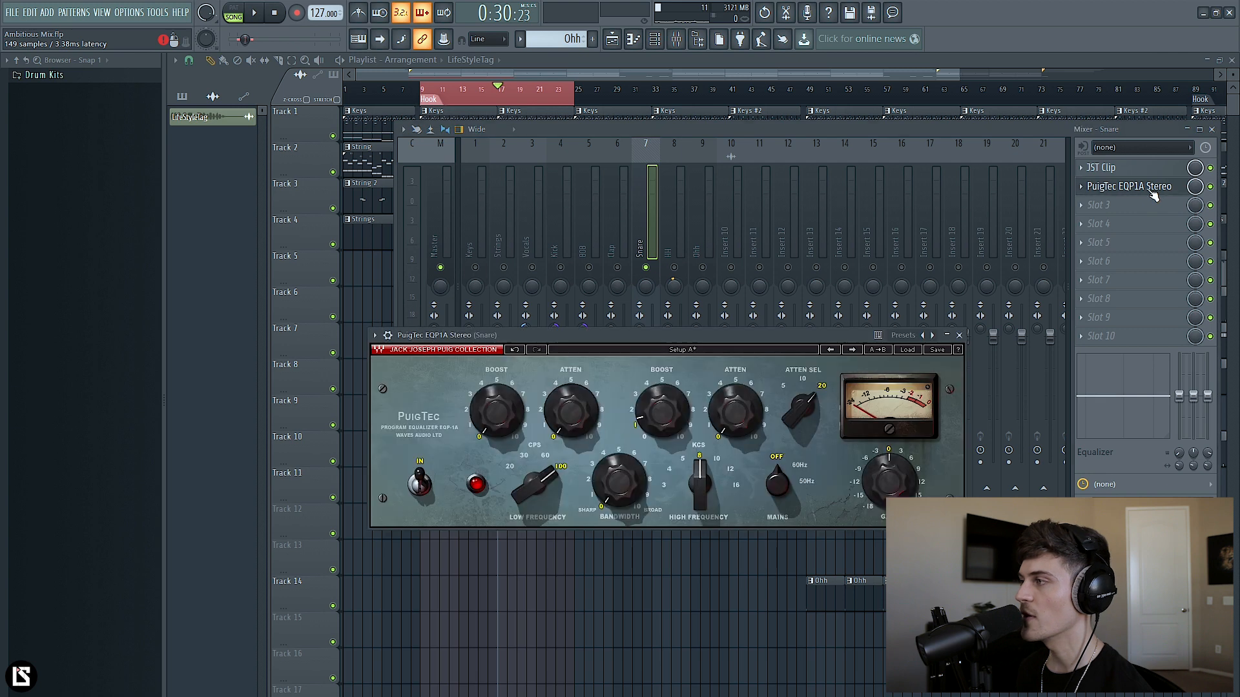
pyautogui.press('space')
pyautogui.moveTo(712, 358); pyautogui.dragTo(741, 372)
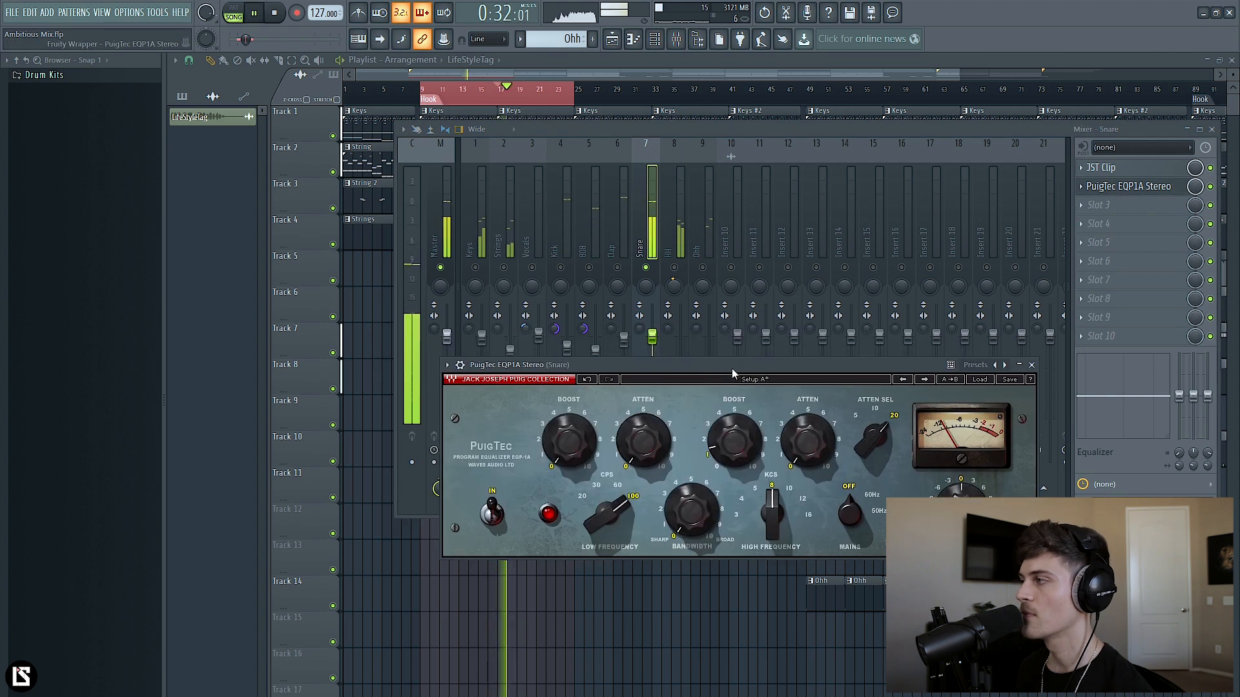
pyautogui.click(1212, 188)
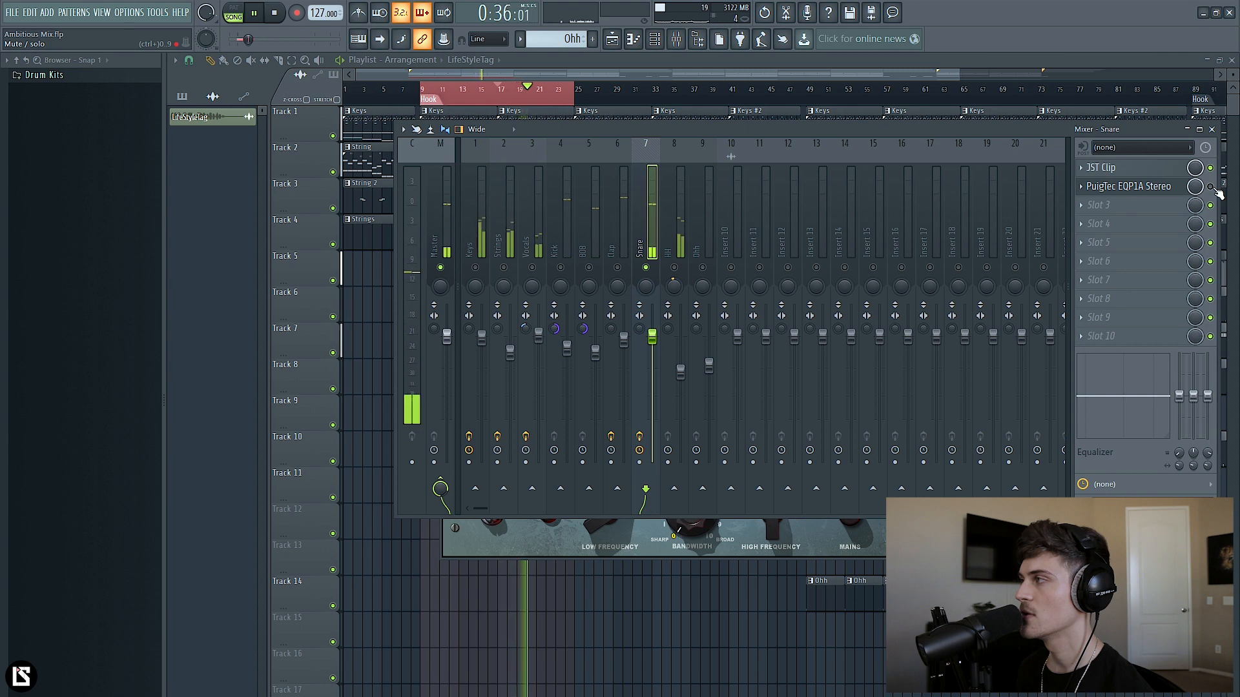
pyautogui.click(1172, 188)
pyautogui.click(1171, 188)
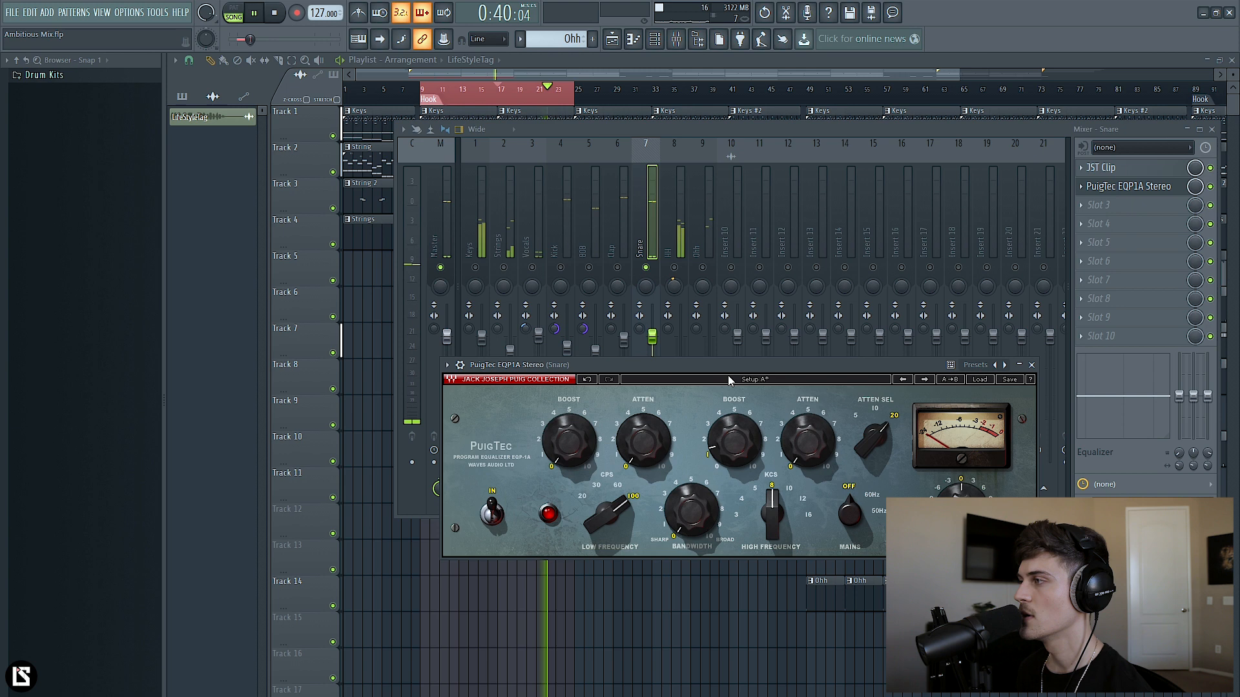
pyautogui.click(282, 23)
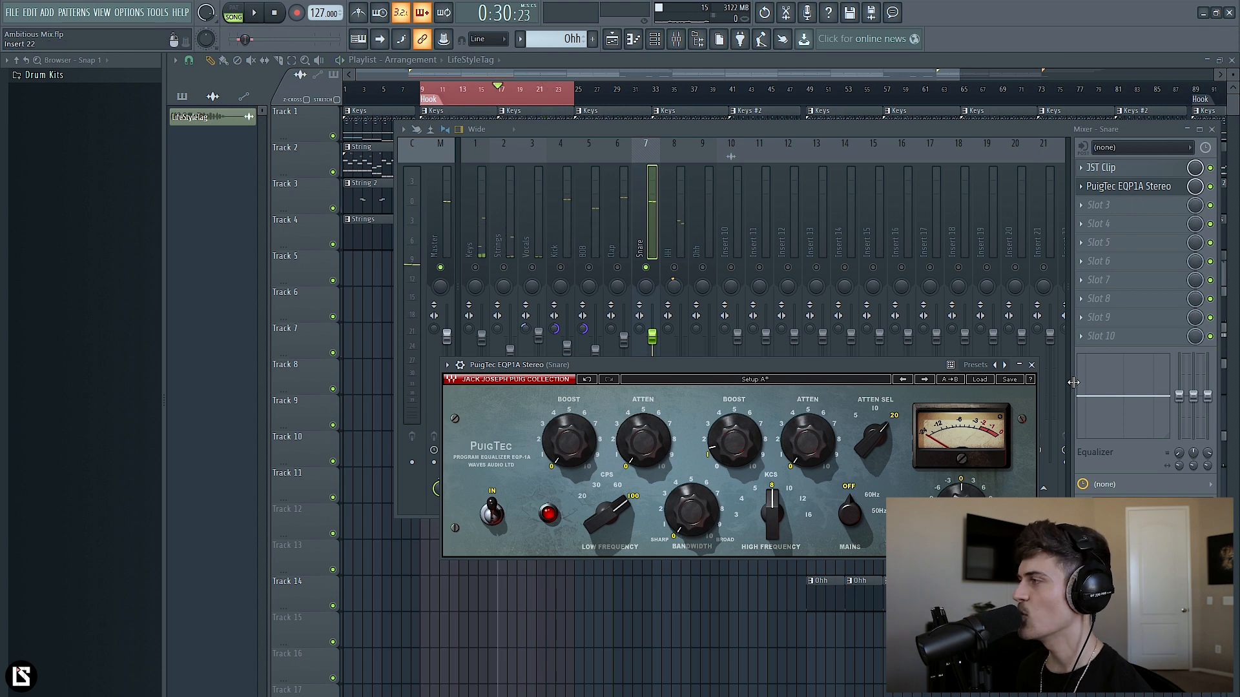
pyautogui.click(1032, 365)
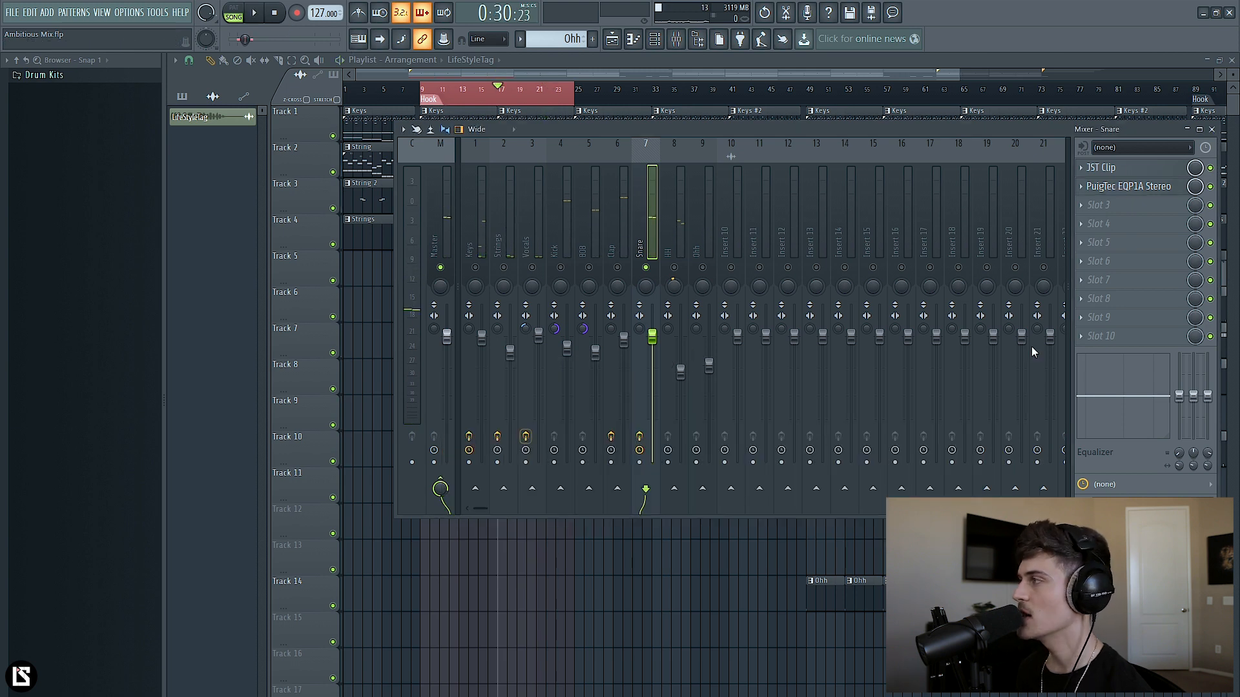
# Step: Compare the soloed Snare with its whole effect chain off and on, and set the PuigTec gain to -1.3 dB
pyautogui.press('space')
pyautogui.click(639, 437)
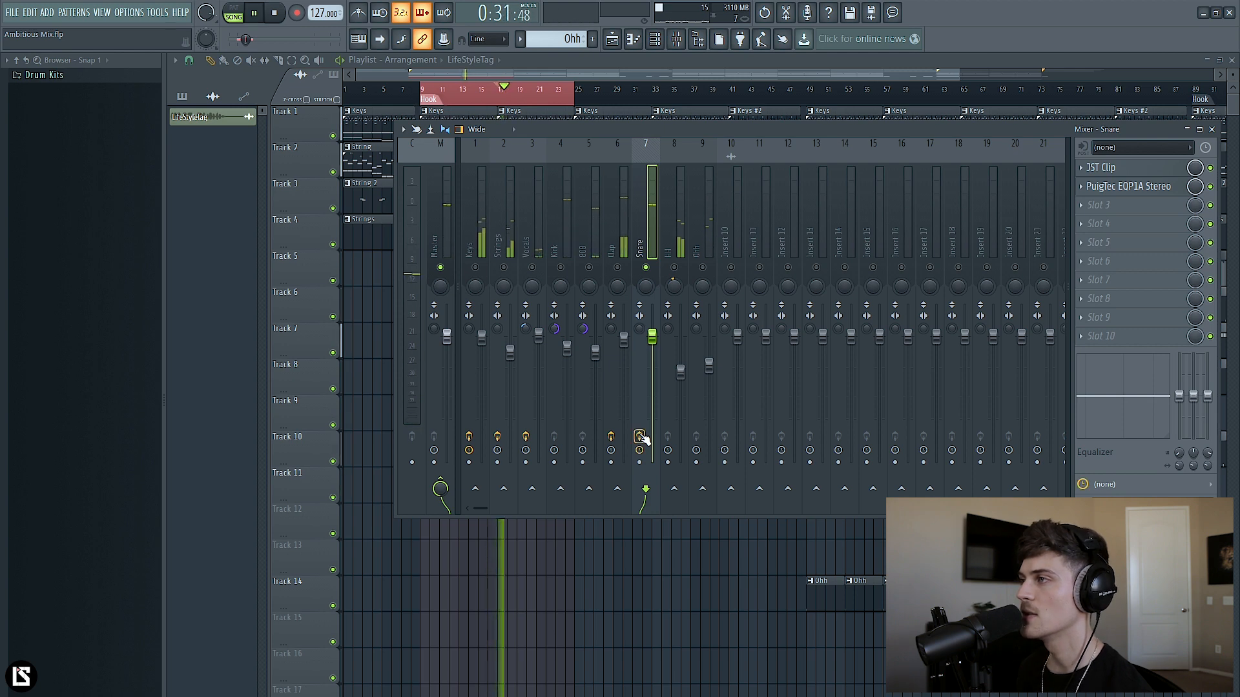
pyautogui.press('space')
pyautogui.click(1148, 189)
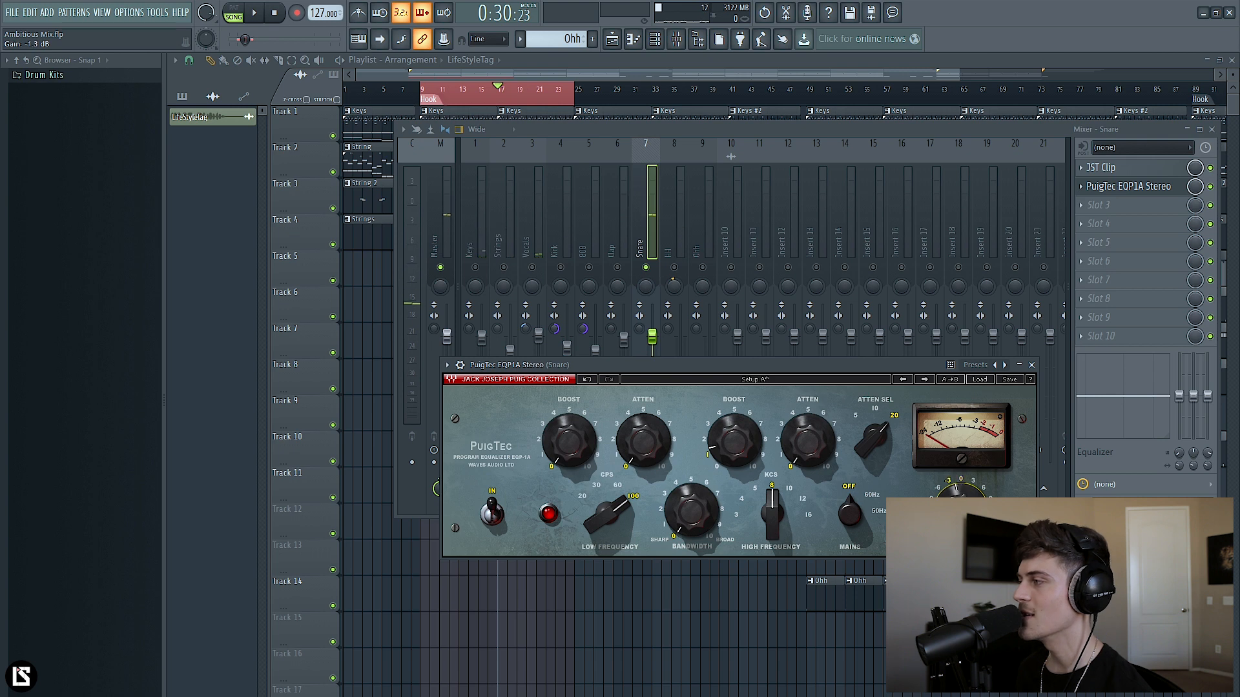
pyautogui.click(1033, 366)
# Step: Load Fruity Blood Overdrive into the first effect slot of the Ohh track
pyautogui.click(709, 230)
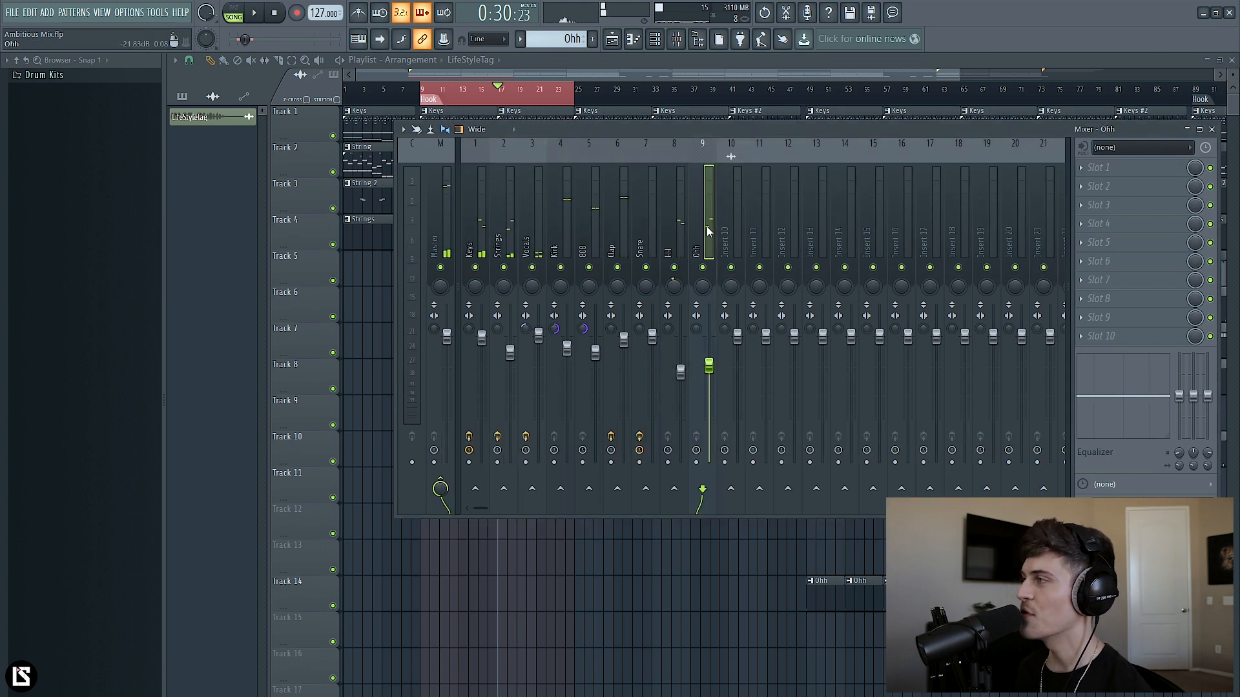
pyautogui.click(1109, 169)
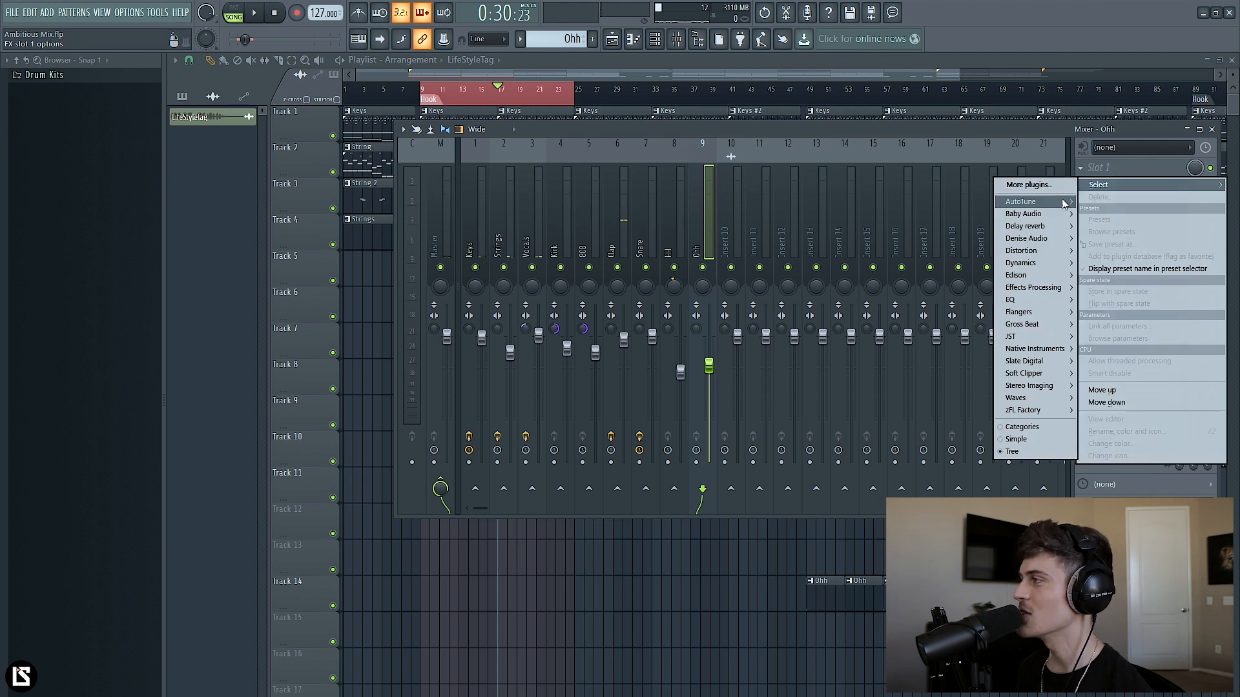
pyautogui.moveTo(1044, 264)
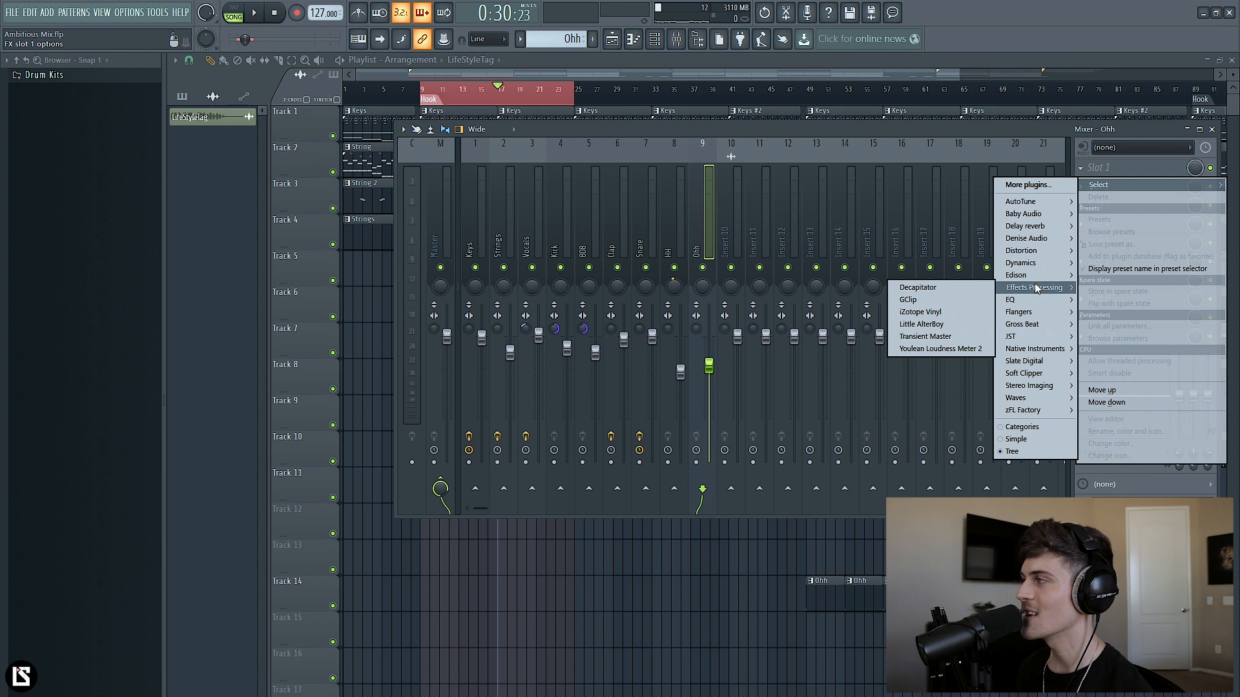
pyautogui.moveTo(1031, 243)
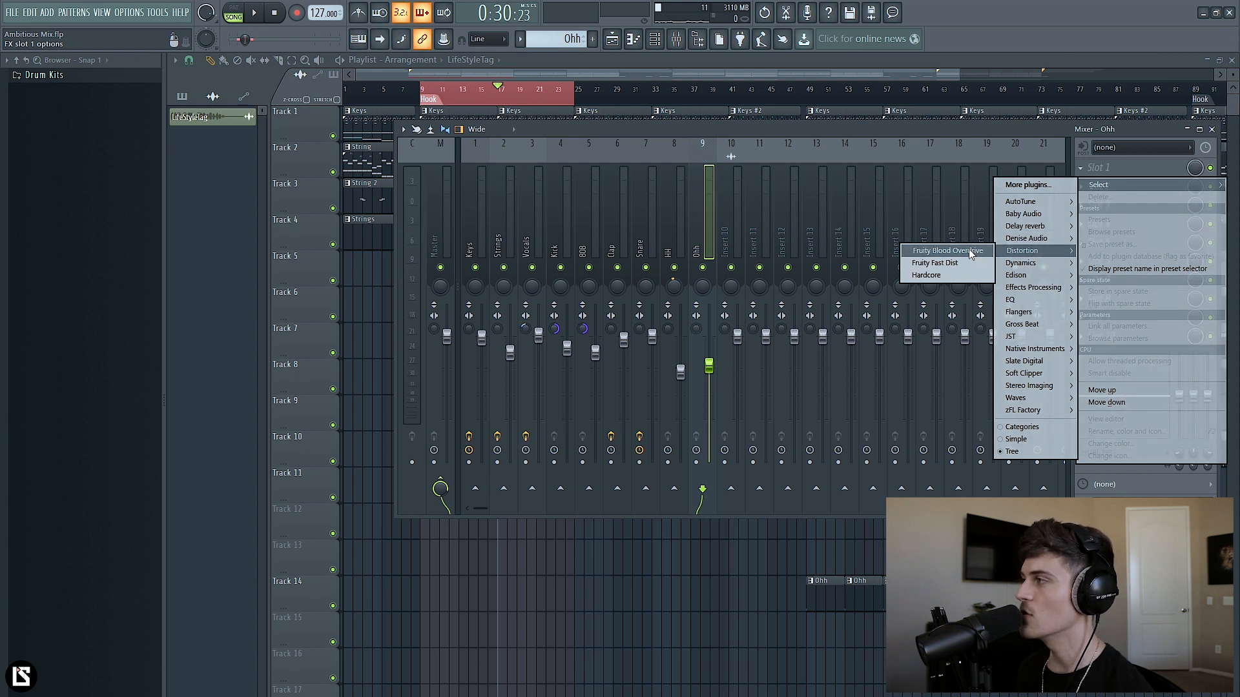
pyautogui.click(968, 250)
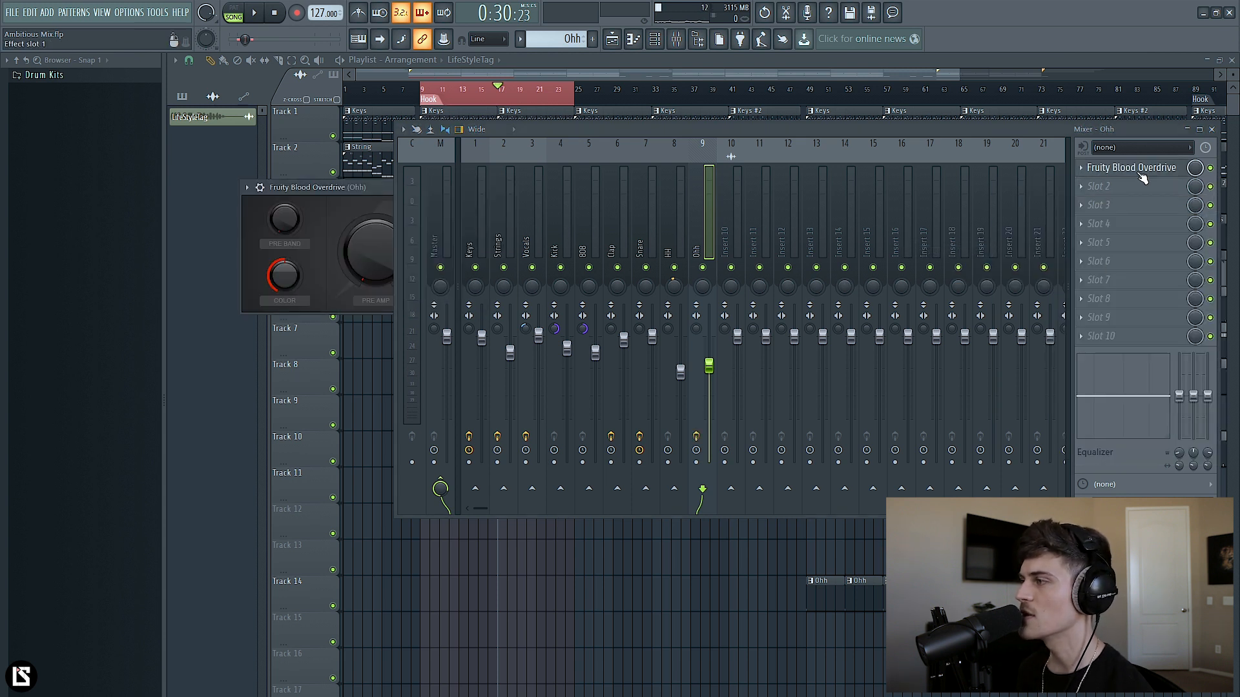
pyautogui.moveTo(354, 189); pyautogui.dragTo(512, 424)
# Step: Raise the Pre Amp of Fruity Blood Overdrive on the Ohh track slightly while playing the beat
pyautogui.moveTo(530, 485); pyautogui.dragTo(531, 455)
pyautogui.press('space')
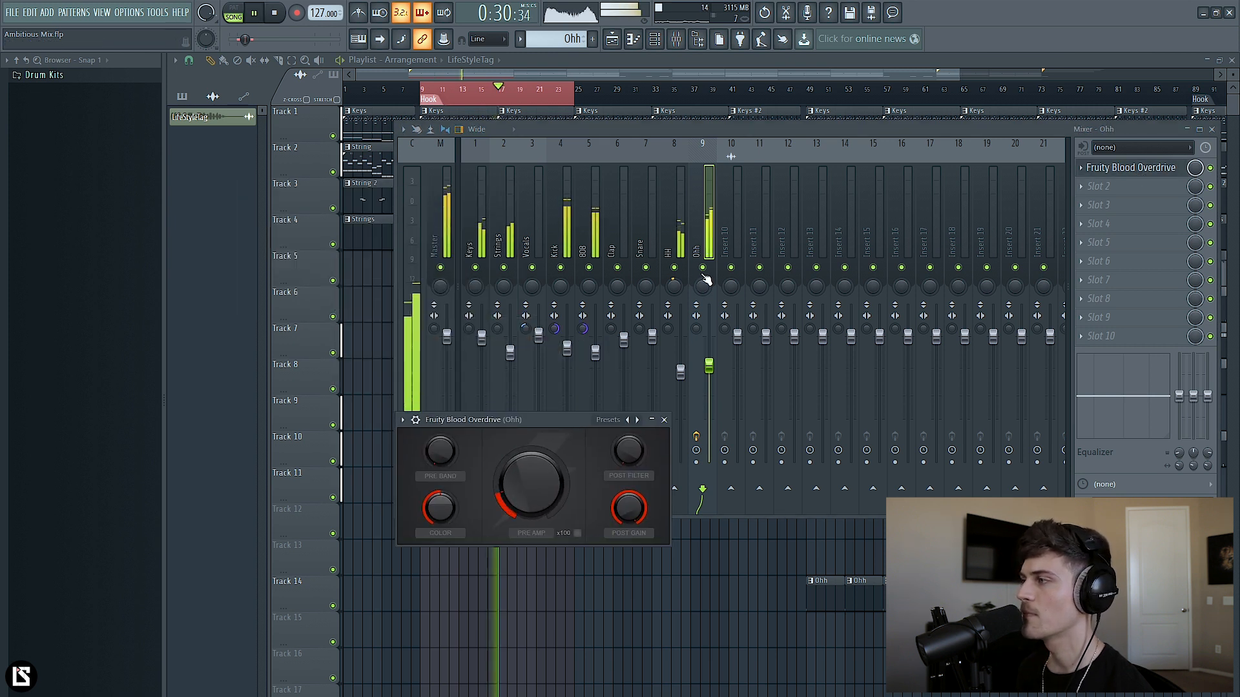
pyautogui.moveTo(542, 503); pyautogui.dragTo(543, 501)
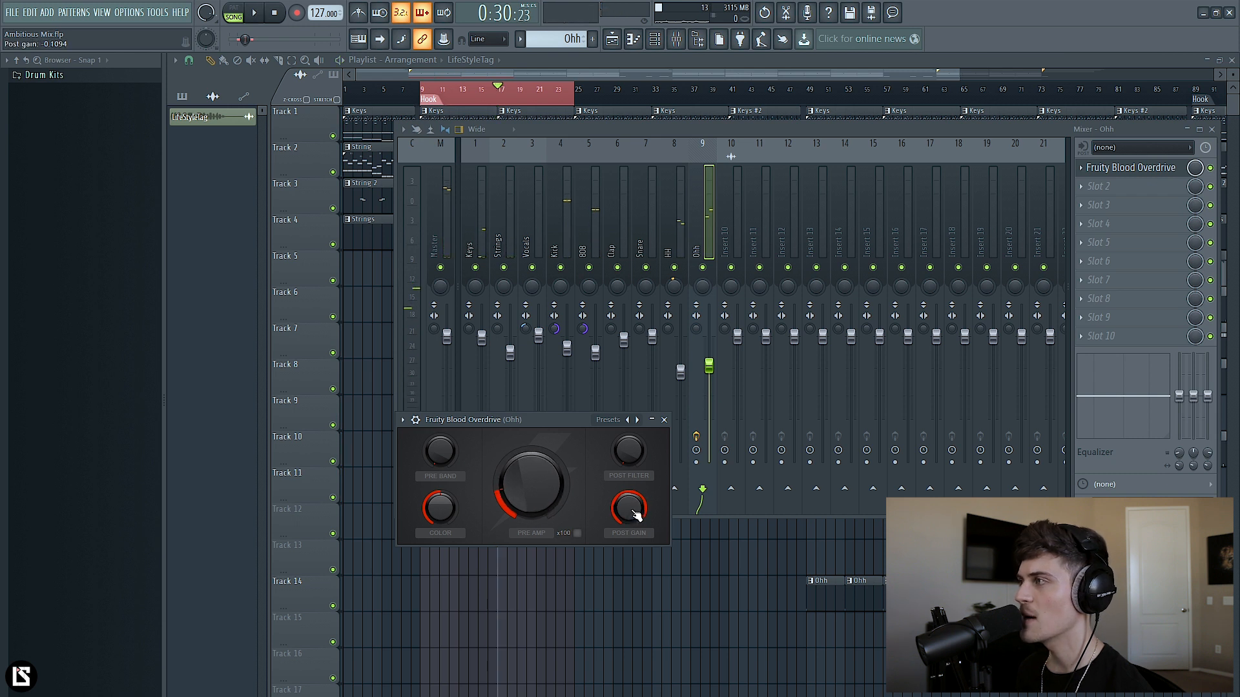
# Step: Compare the Ohh with the overdrive bypassed and enabled, and lower its Post Gain to -0.2047
pyautogui.click(1211, 168)
pyautogui.click(1210, 168)
pyautogui.click(1137, 168)
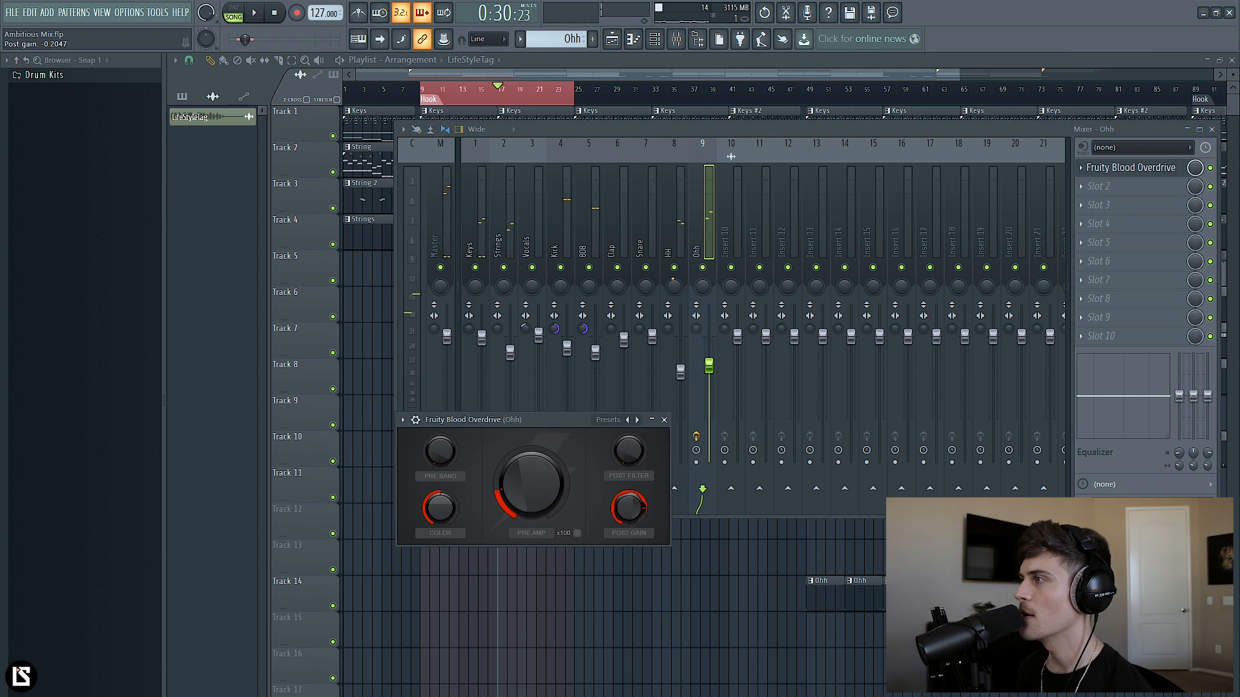
pyautogui.click(1211, 169)
pyautogui.press('space')
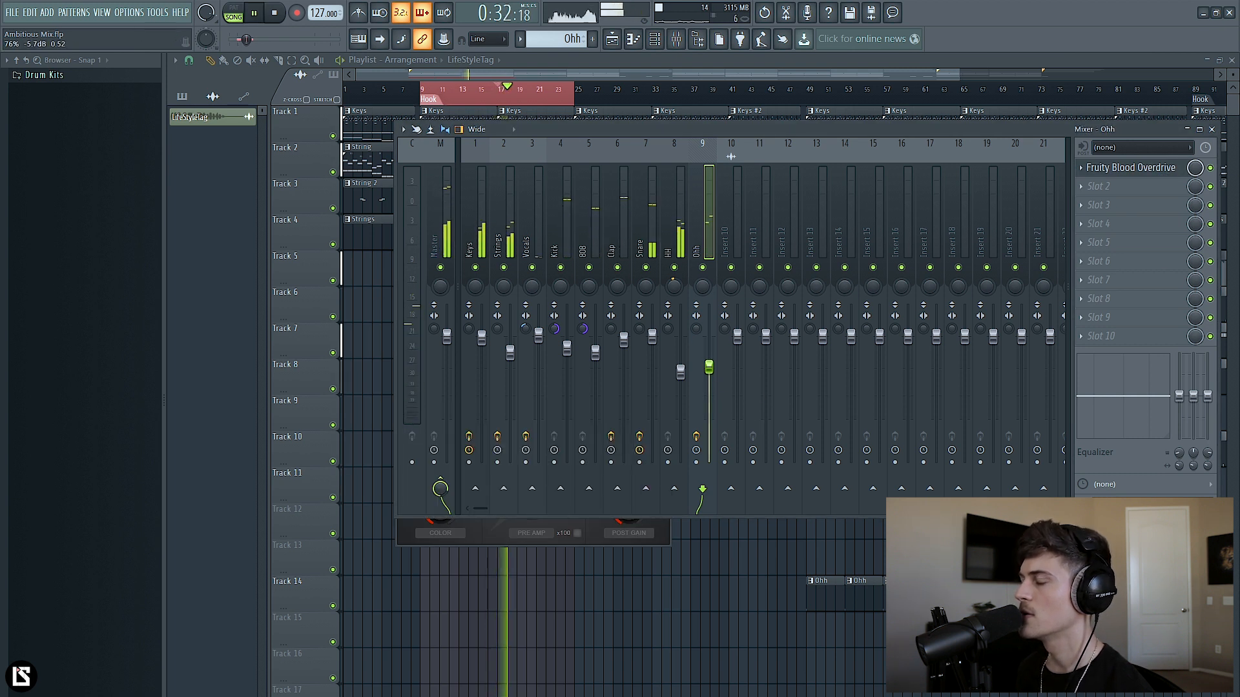
# Step: Save the project and lower the Ohh track's level to 73% (-6.5 dB) while auditioning the beat
pyautogui.hotkey('ctrl', 's')
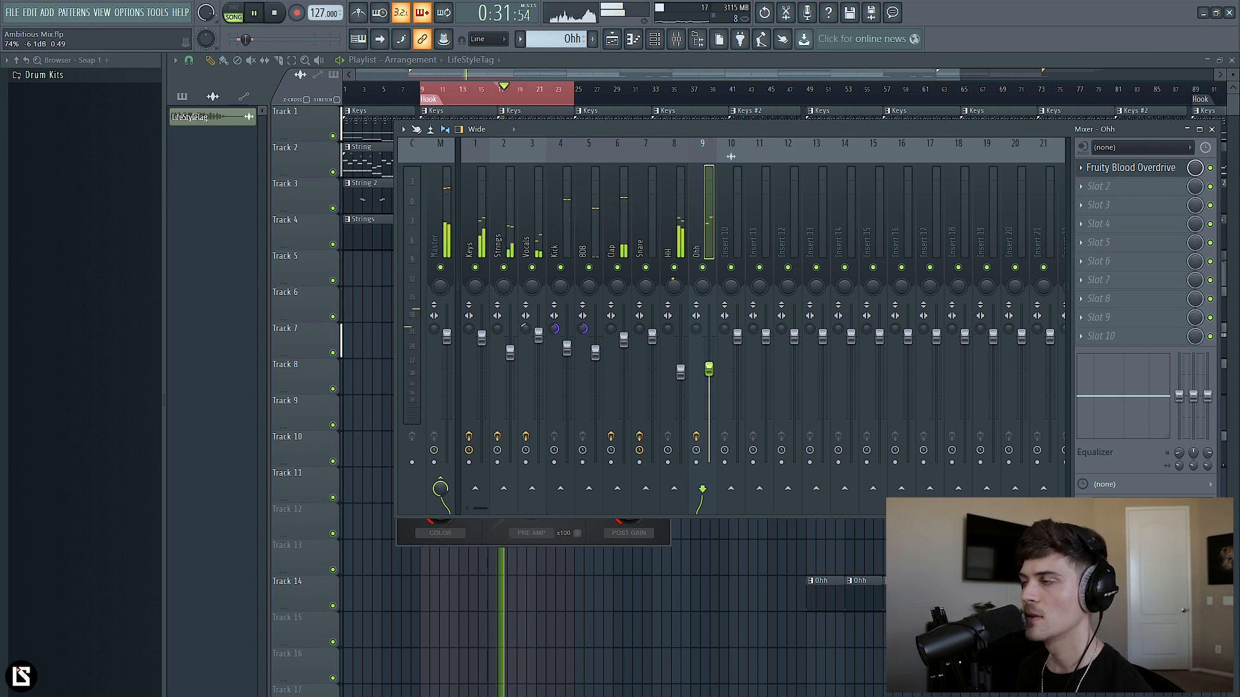
pyautogui.press('space')
pyautogui.press('space')
pyautogui.moveTo(709, 369); pyautogui.dragTo(709, 372)
pyautogui.press('space')
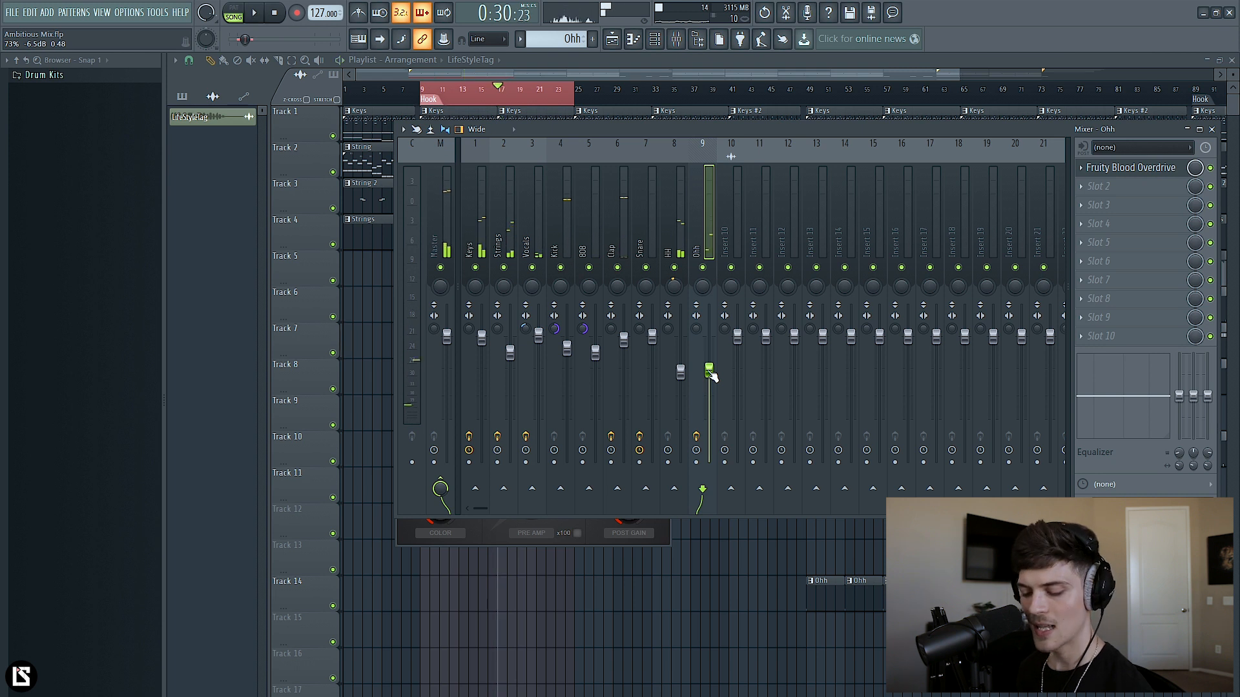
pyautogui.press('space')
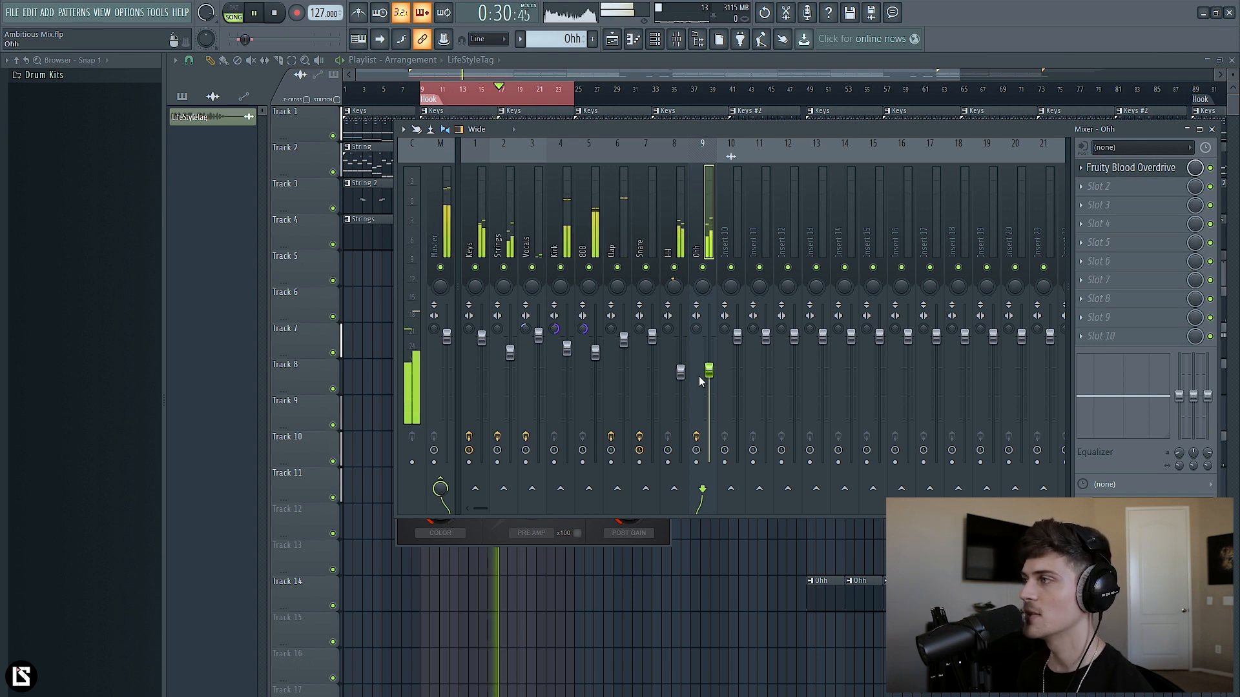
# Step: Load Fruity Fast Dist on the 808 track and apply the Some Oomph preset
pyautogui.click(596, 247)
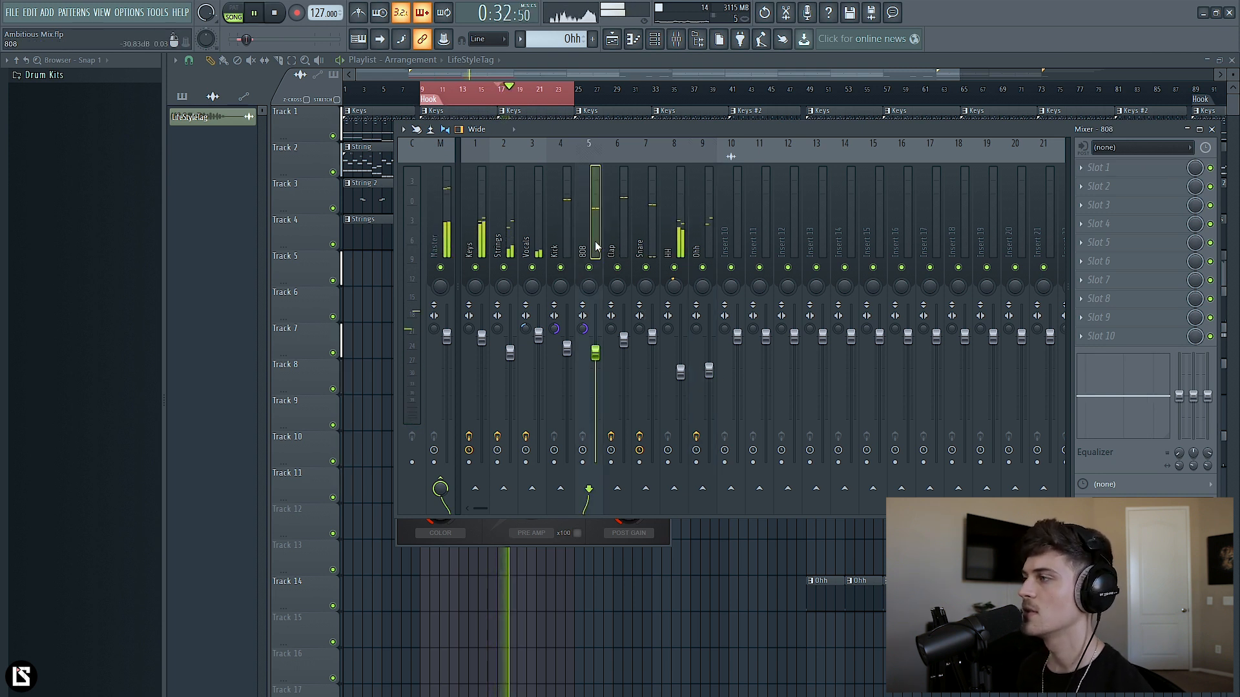
pyautogui.press('space')
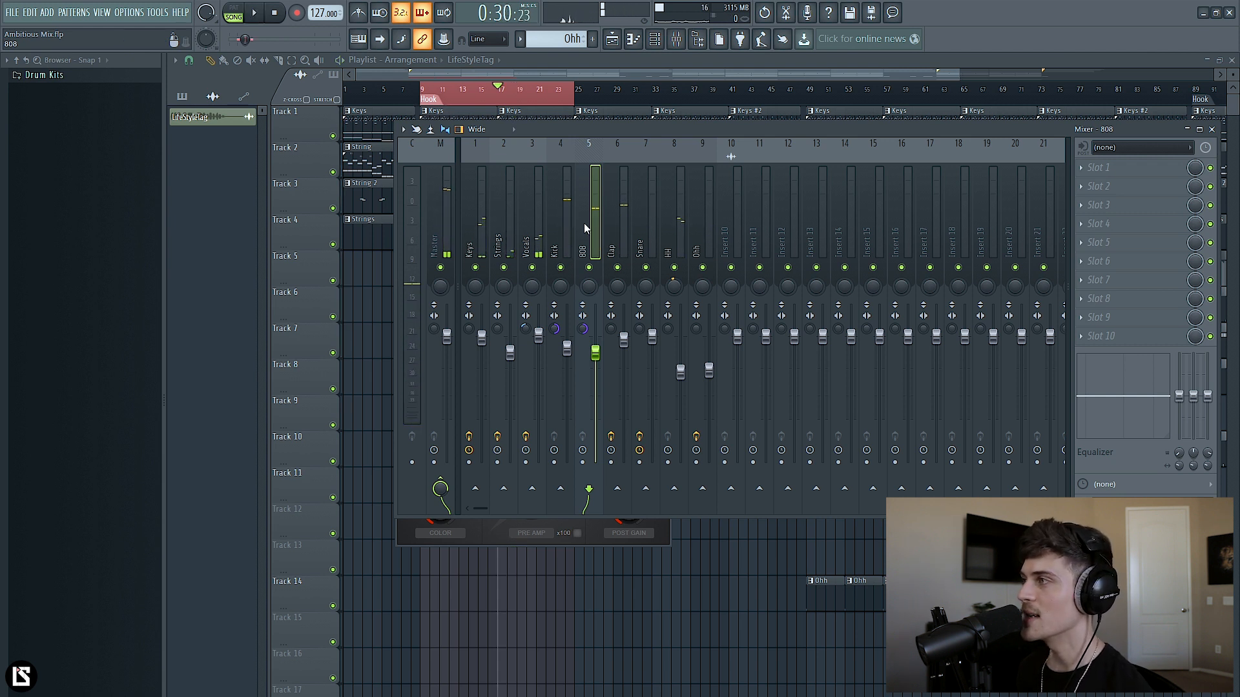
pyautogui.click(1119, 170)
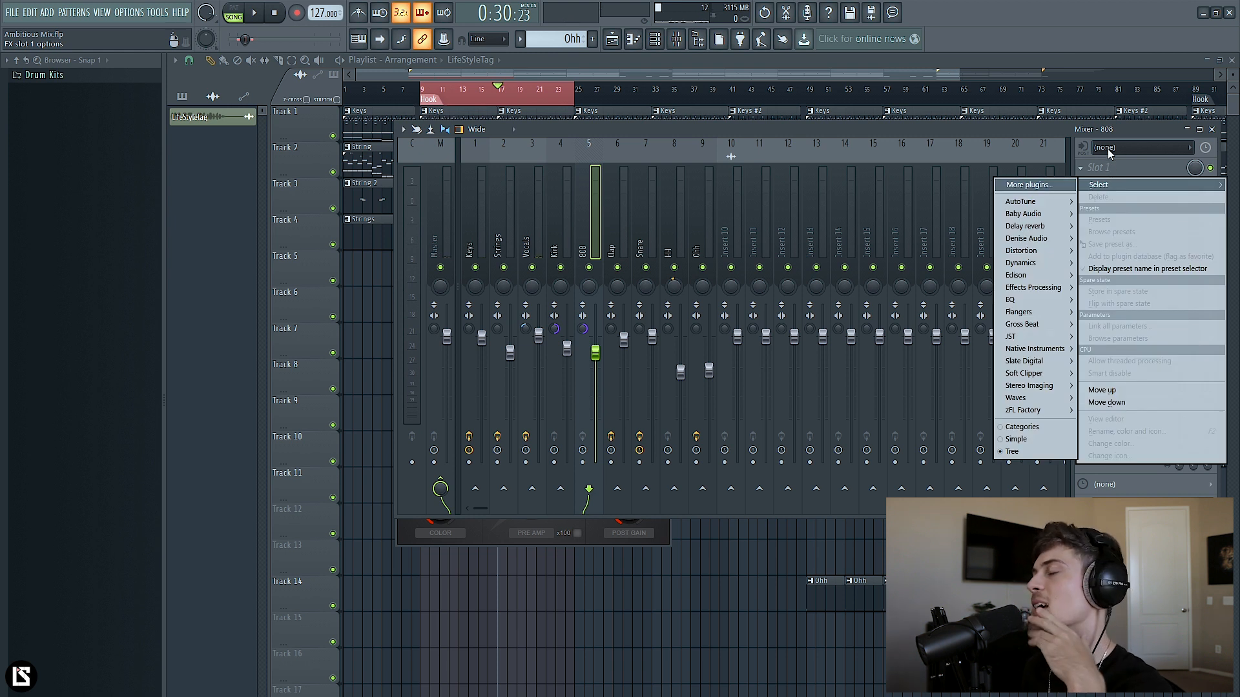
pyautogui.moveTo(1034, 268)
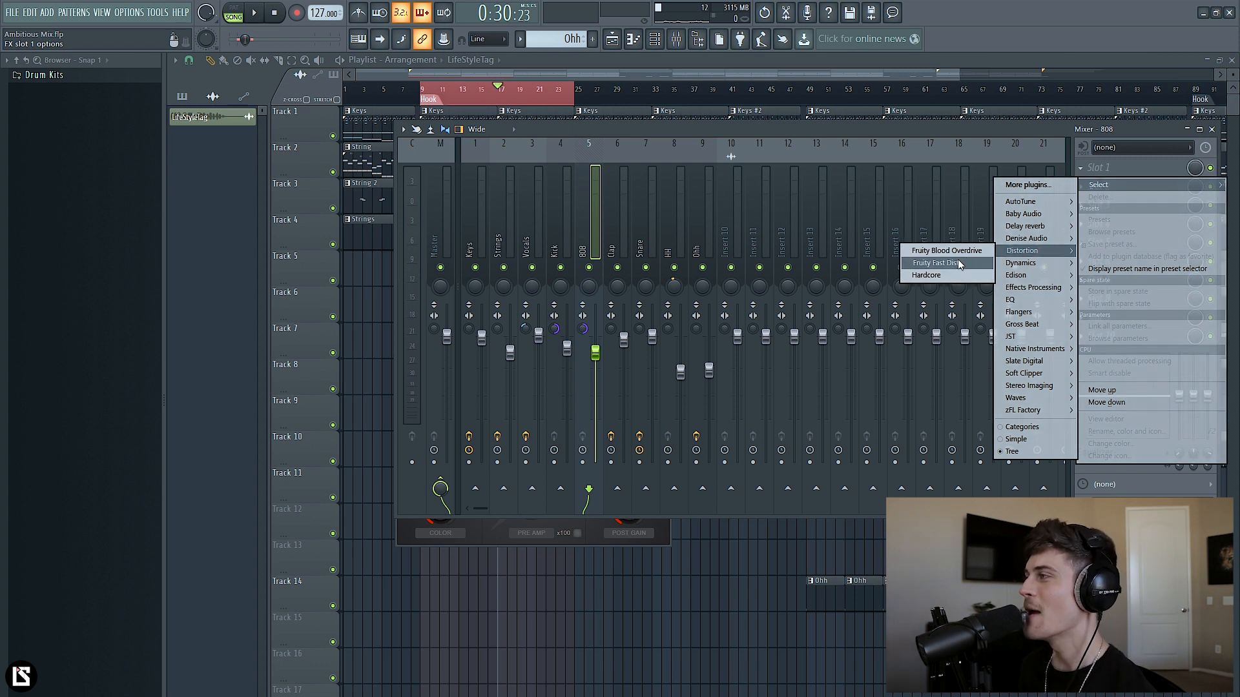
pyautogui.click(948, 263)
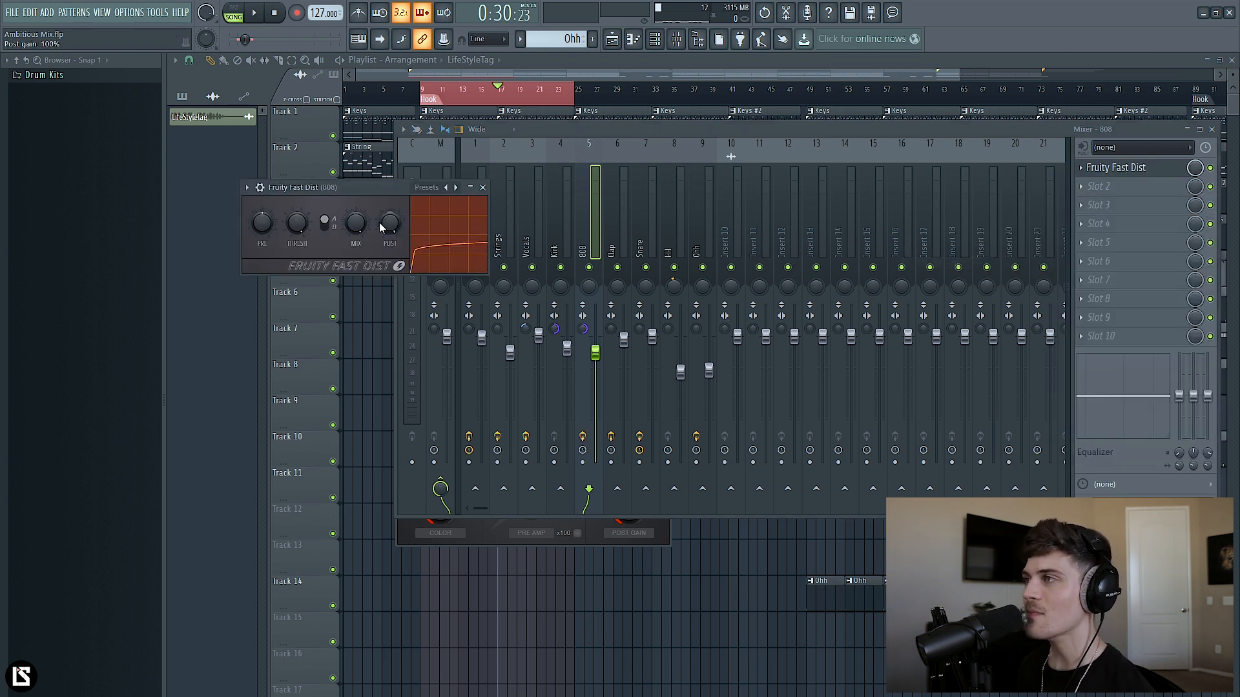
pyautogui.moveTo(324, 185); pyautogui.dragTo(584, 351)
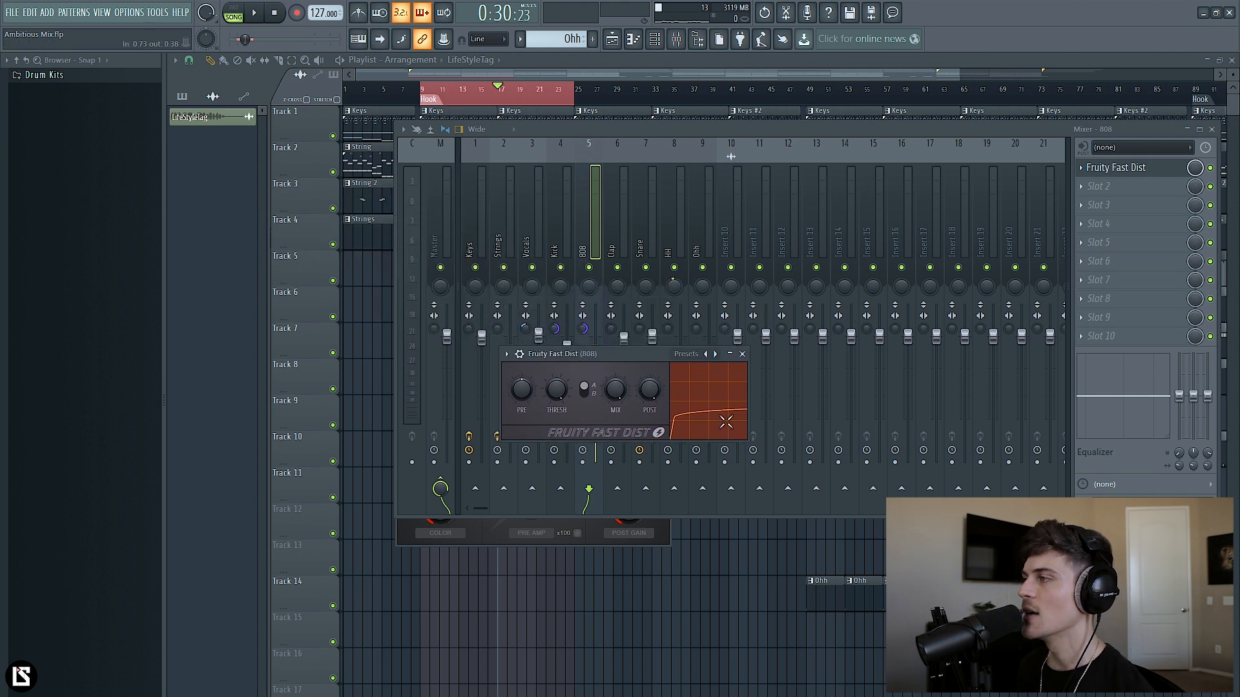
pyautogui.click(687, 355)
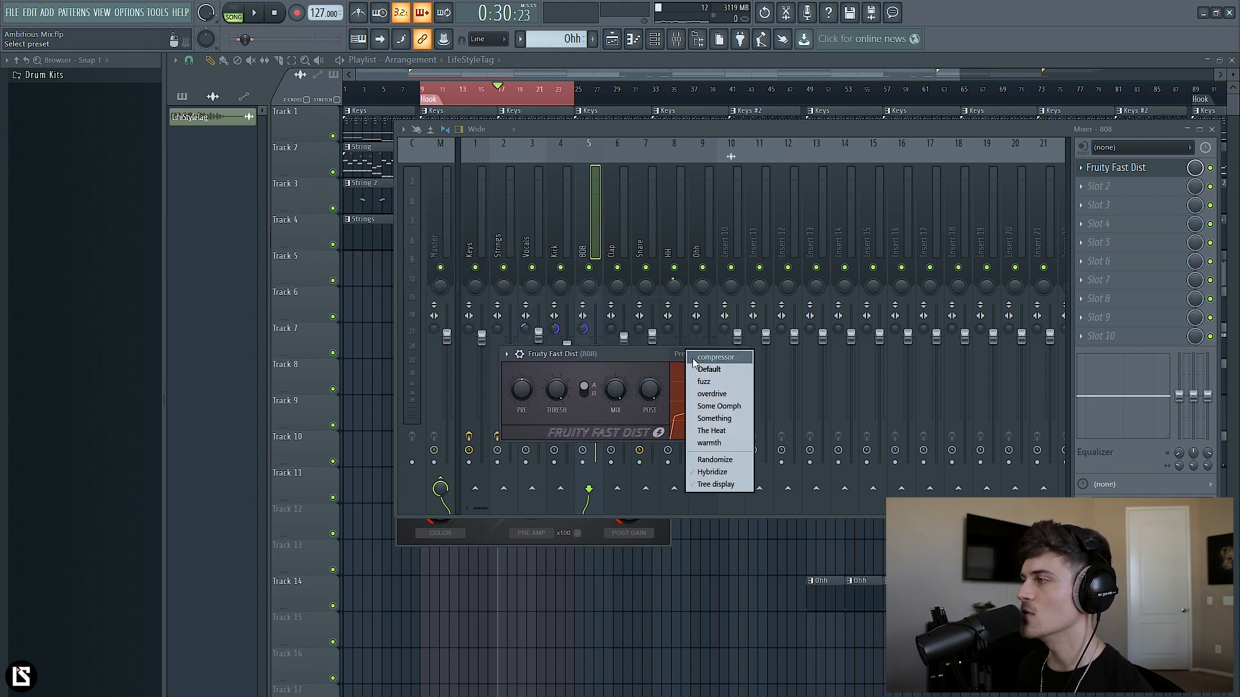
pyautogui.click(720, 407)
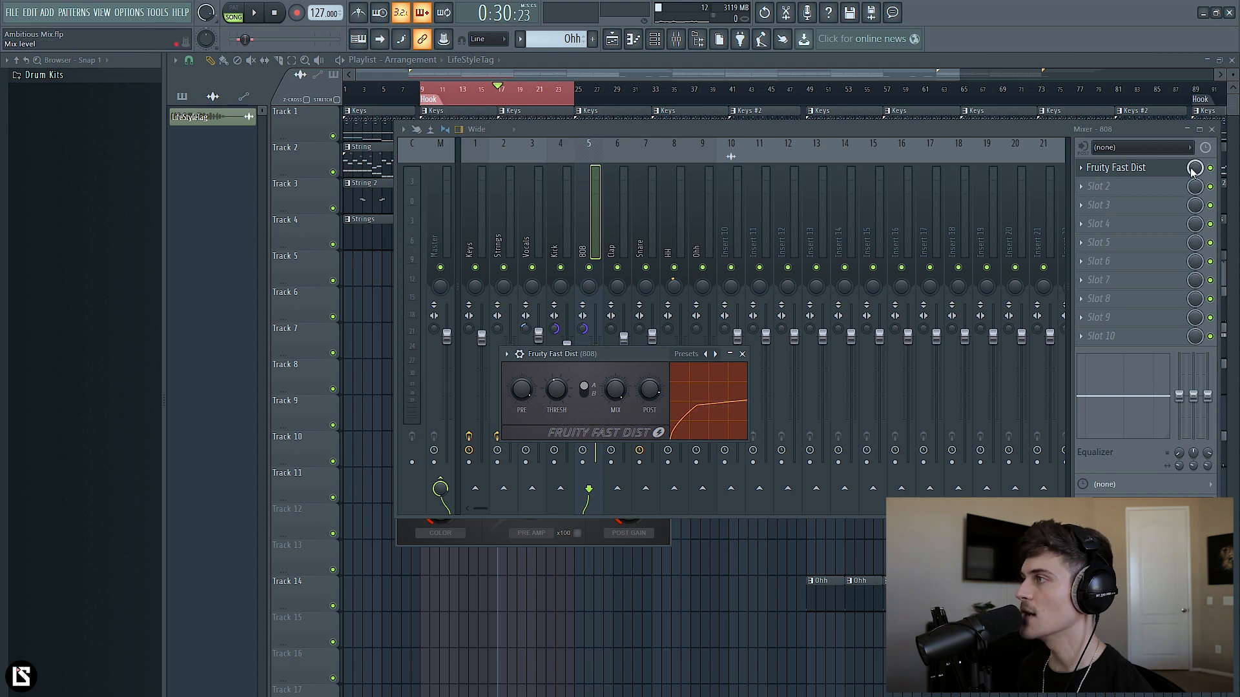
# Step: Solo the 808, compare it with Fruity Fast Dist bypassed and enabled, and lower the effect slot's mix level
pyautogui.press('space')
pyautogui.press('space')
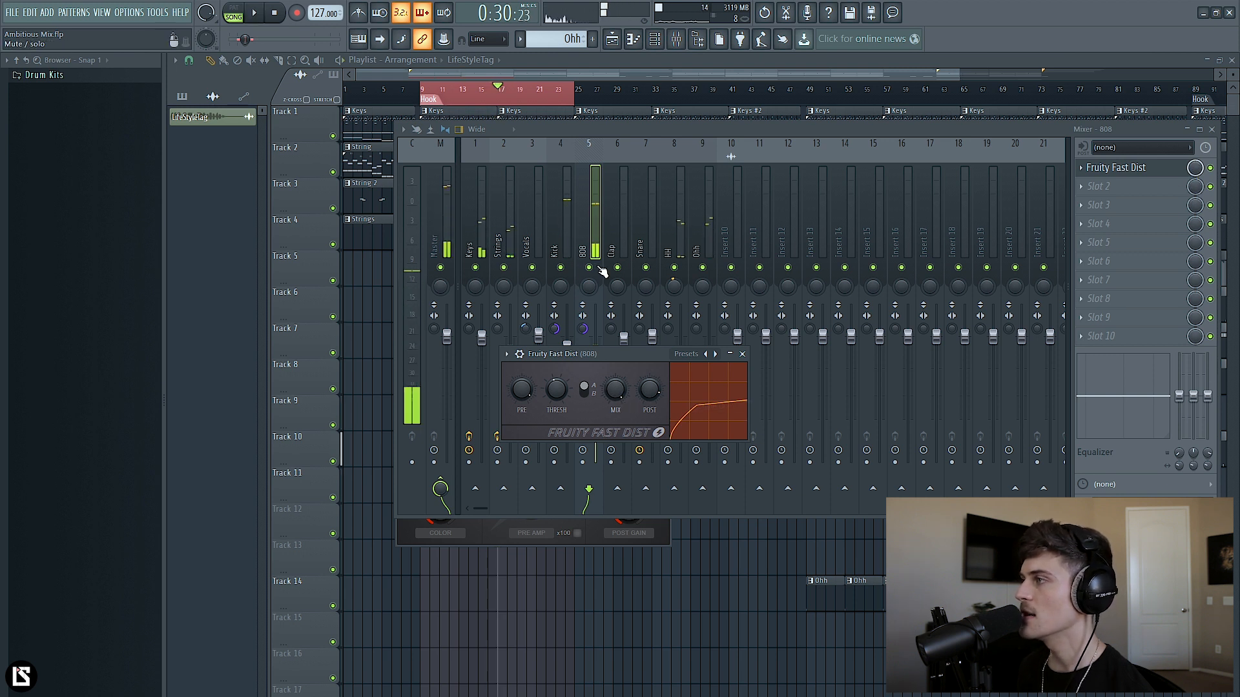
pyautogui.click(600, 272)
pyautogui.press('space')
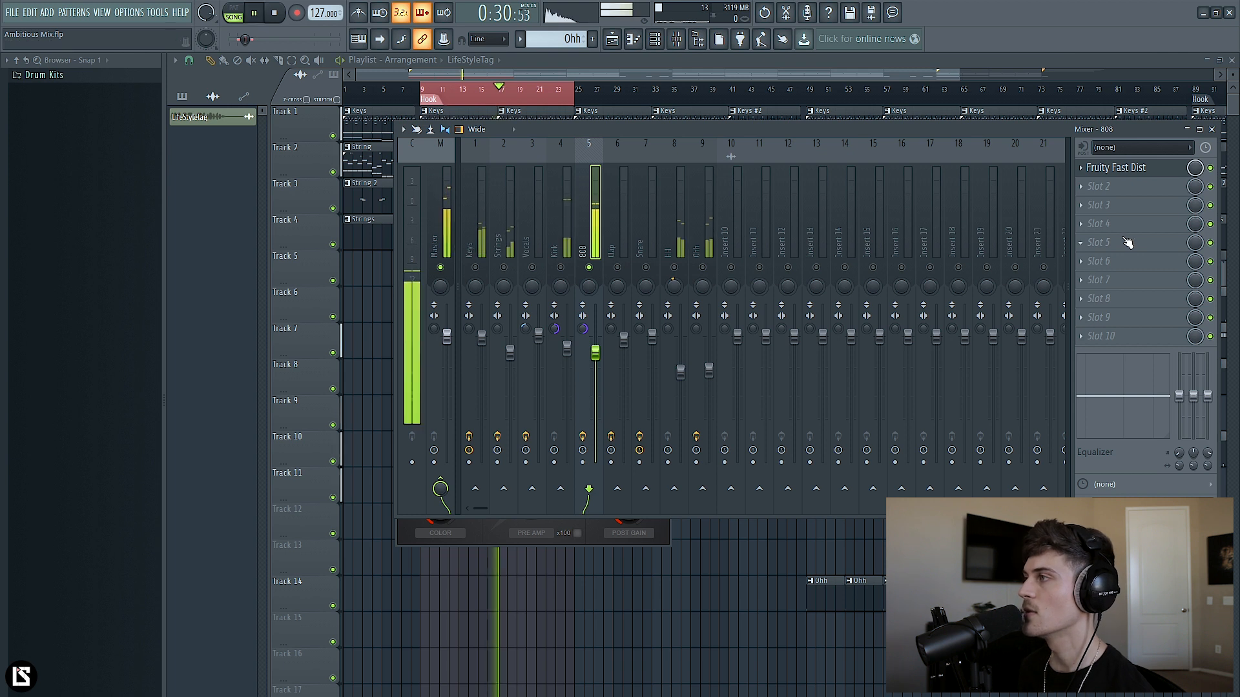
pyautogui.click(1212, 169)
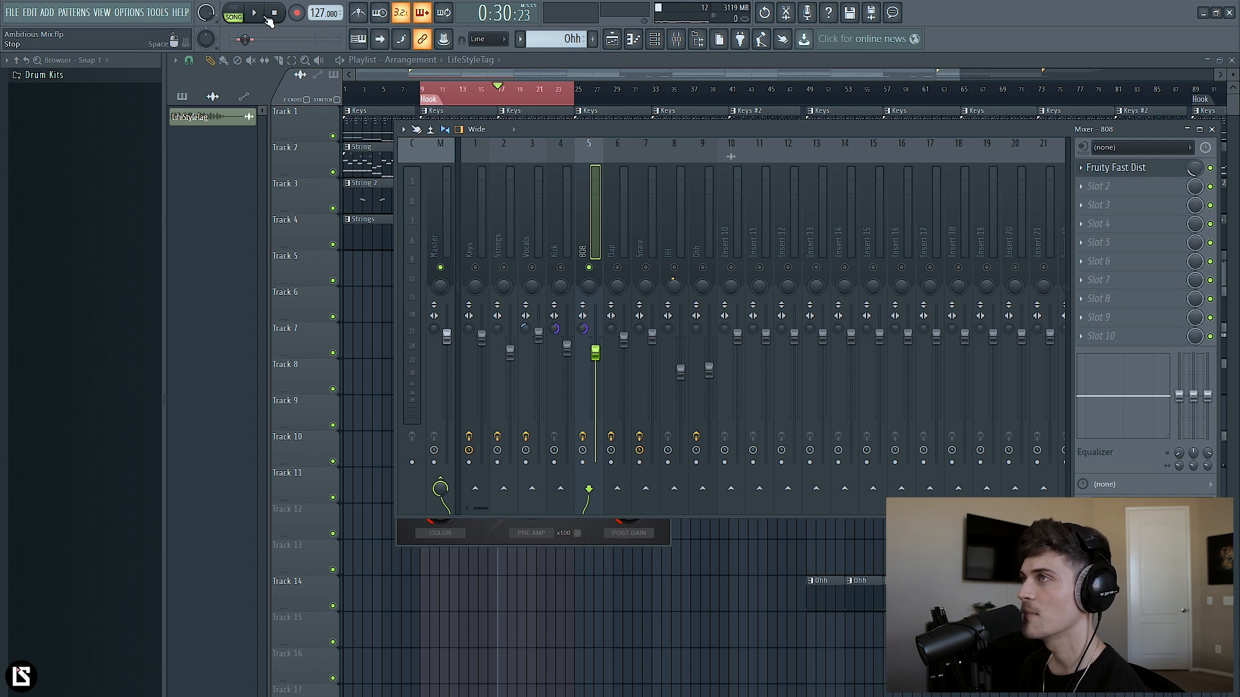
# Step: Compare the 808 with Fruity Fast Dist bypassed and enabled, first soloed and then within the full beat
pyautogui.press('space')
pyautogui.press('space')
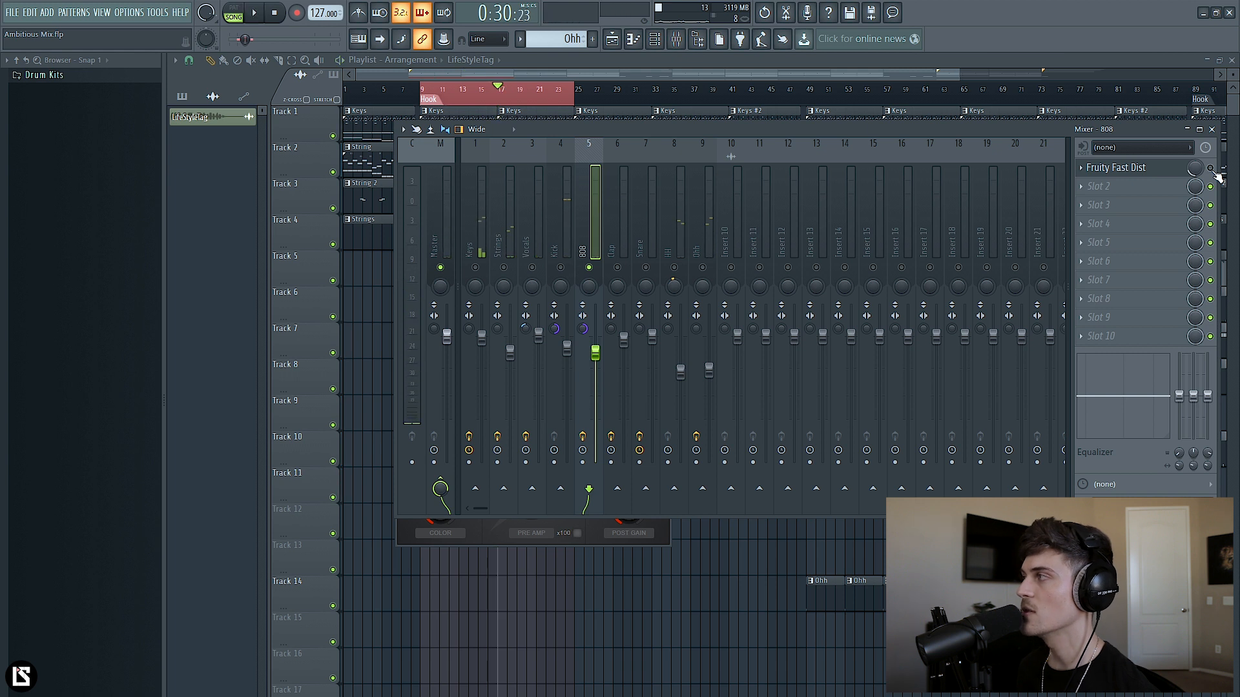
pyautogui.press('space')
pyautogui.press('space')
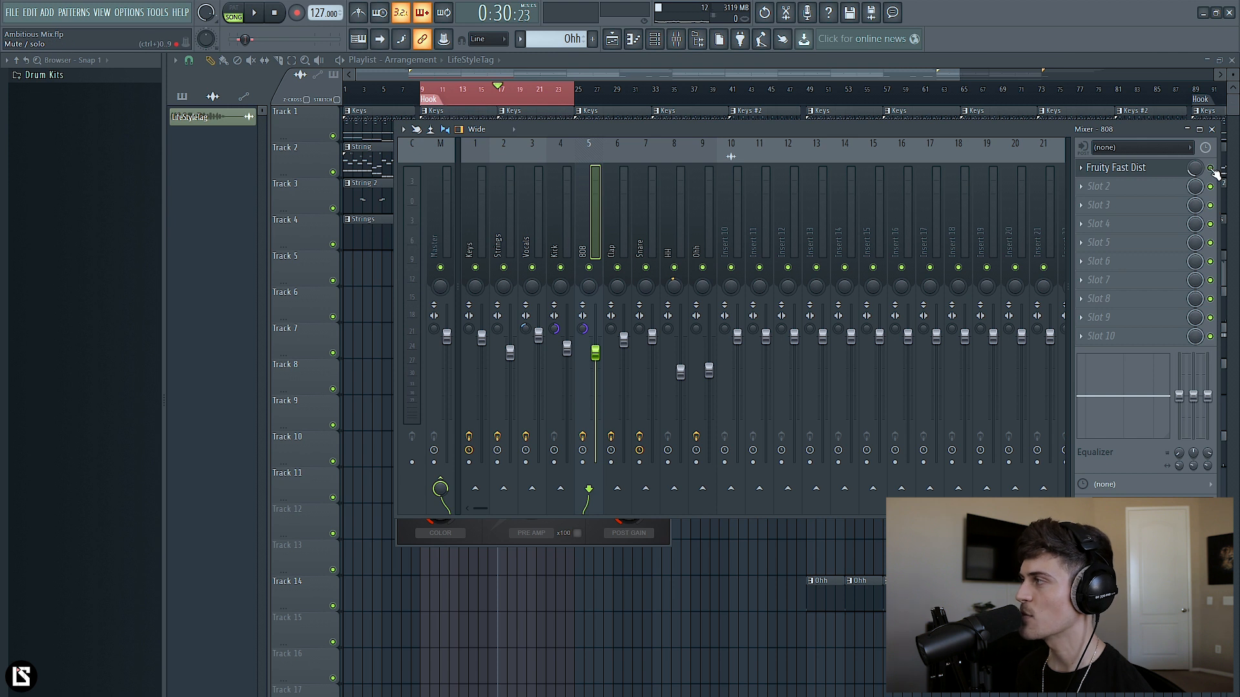
pyautogui.press('space')
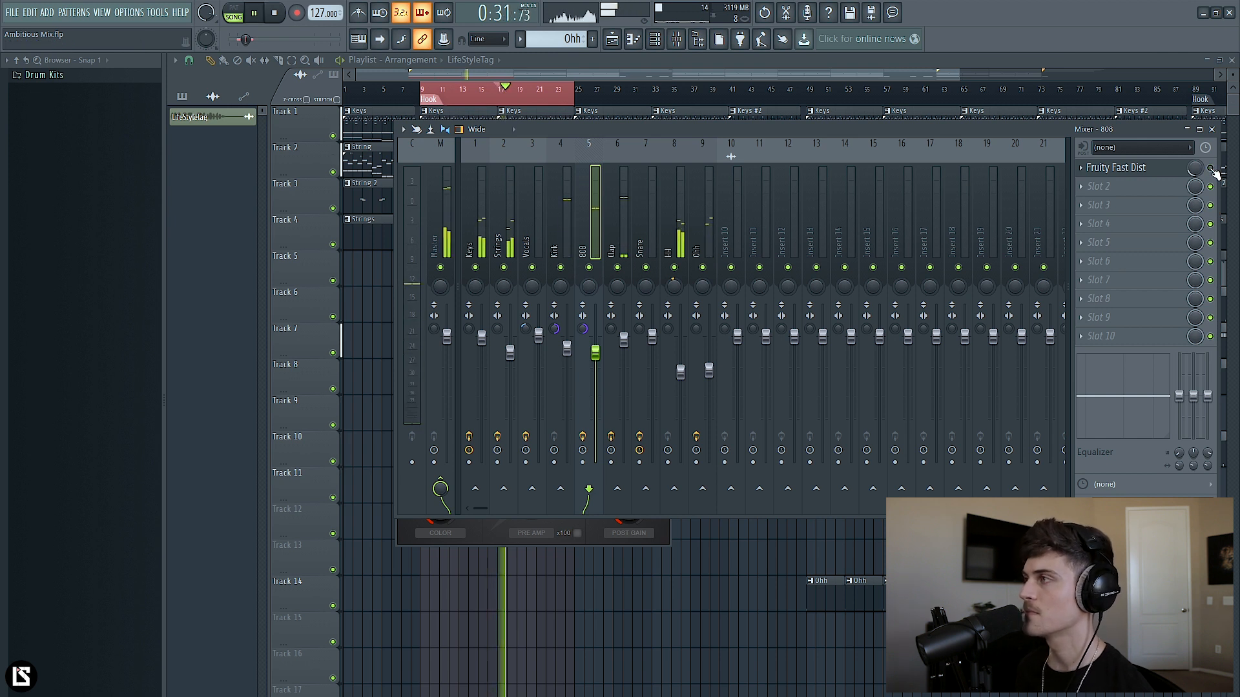
pyautogui.press('space')
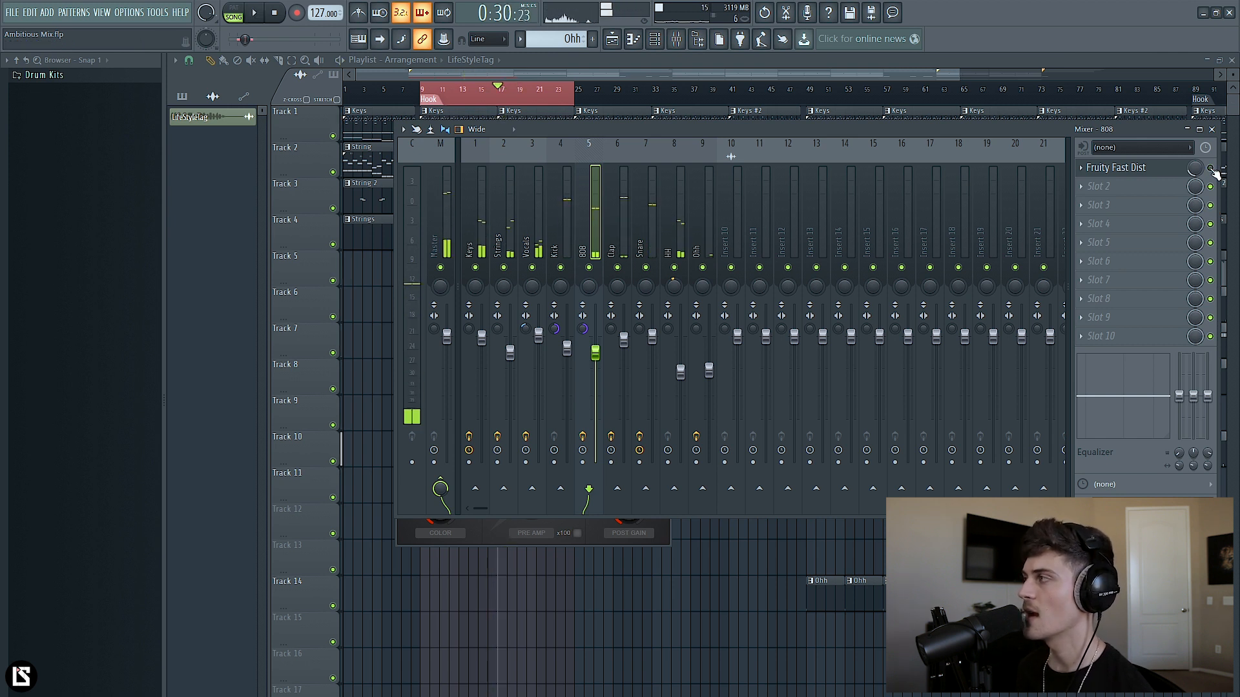
pyautogui.press('space')
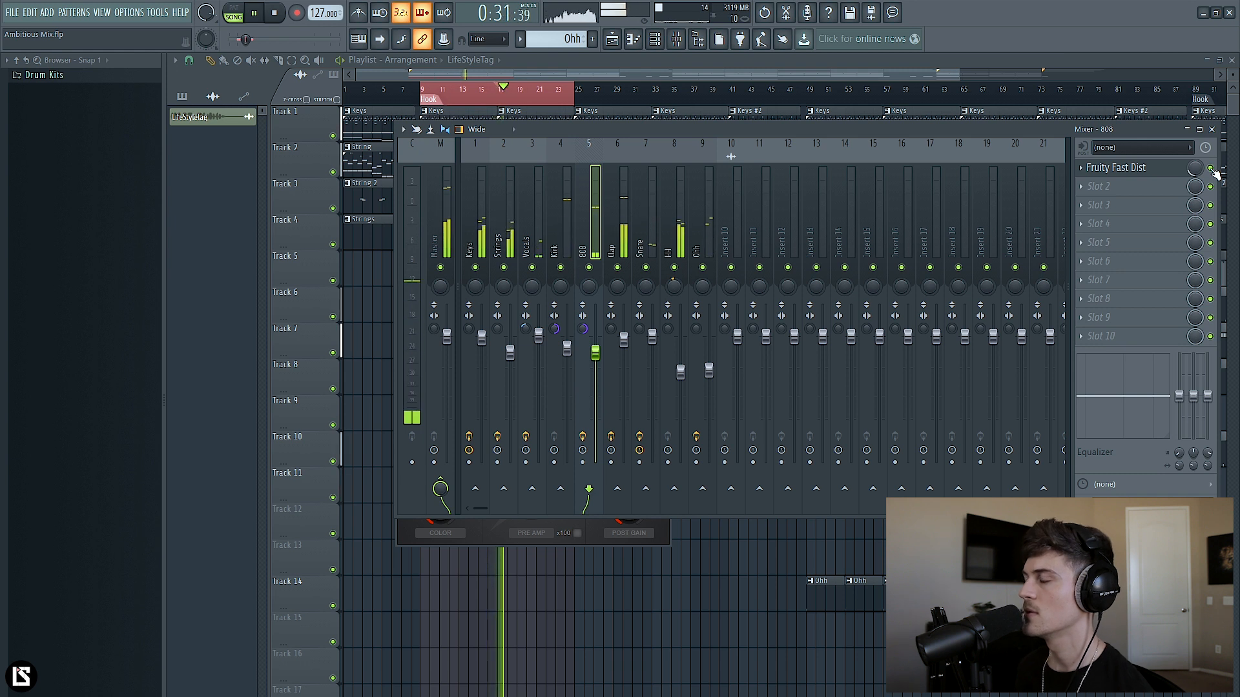
pyautogui.press('space')
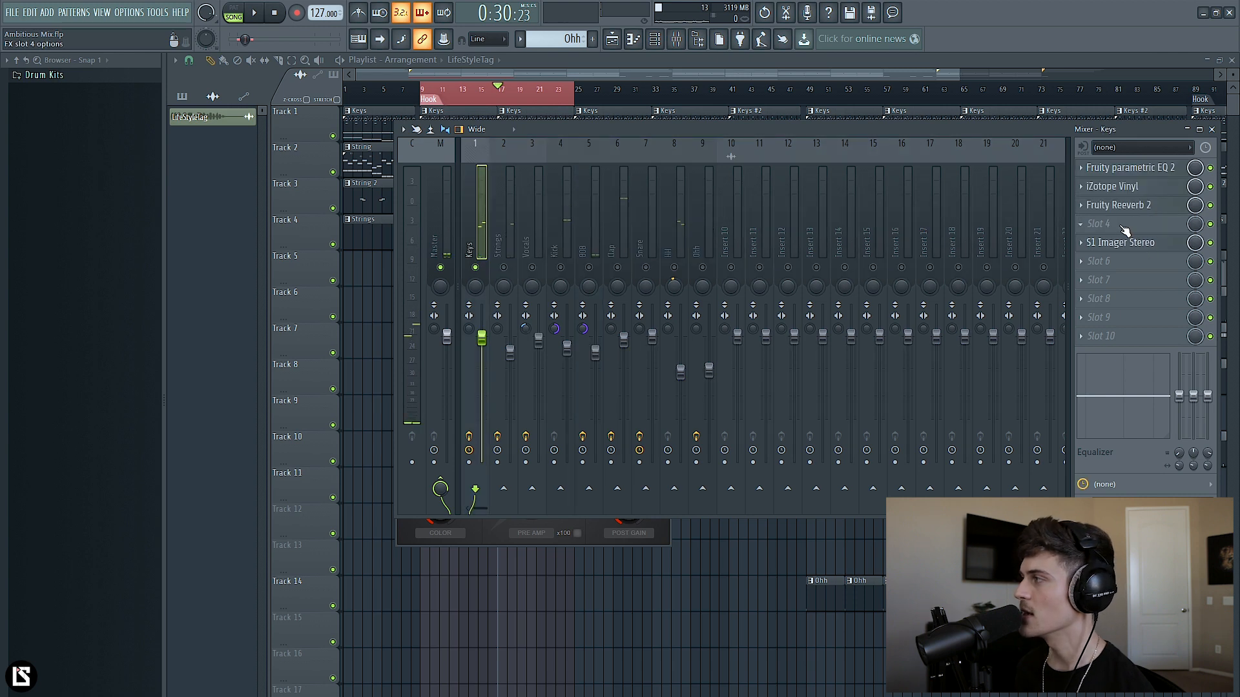
# Step: Load H-Delay Stereo in slot 4 of the Keys track and apply the Life Delay 1 preset
pyautogui.click(1120, 225)
pyautogui.moveTo(1017, 453)
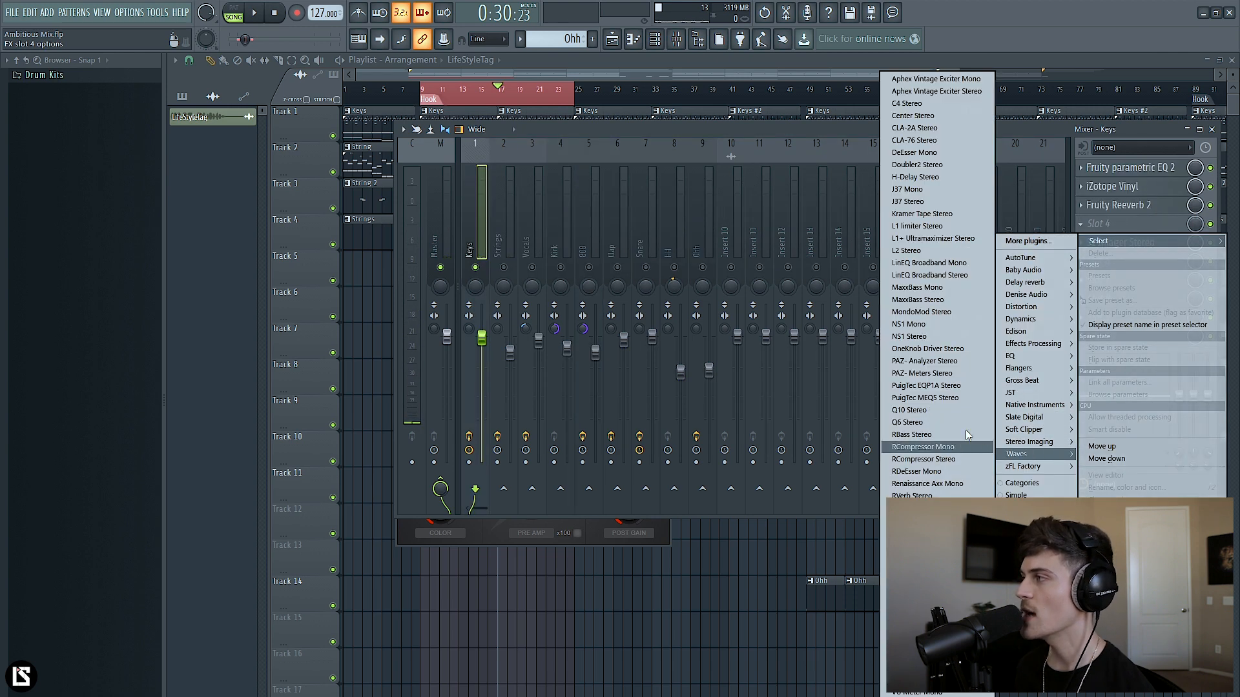
pyautogui.click(915, 177)
pyautogui.click(607, 120)
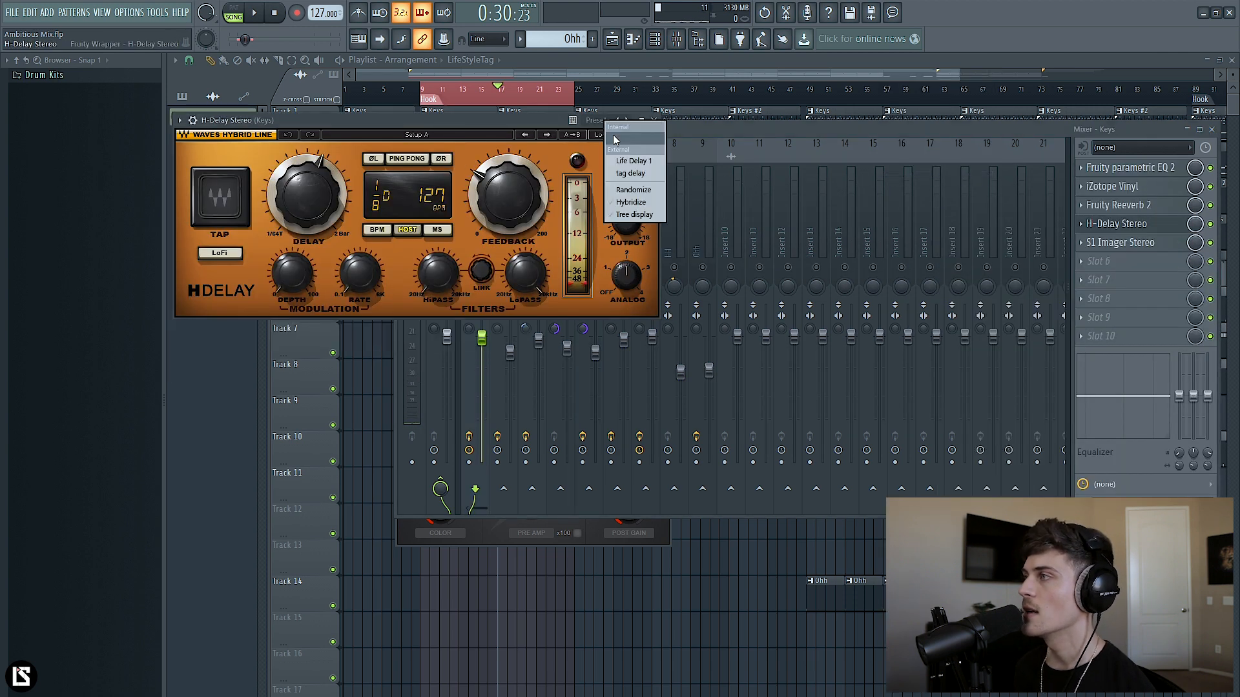
pyautogui.click(625, 161)
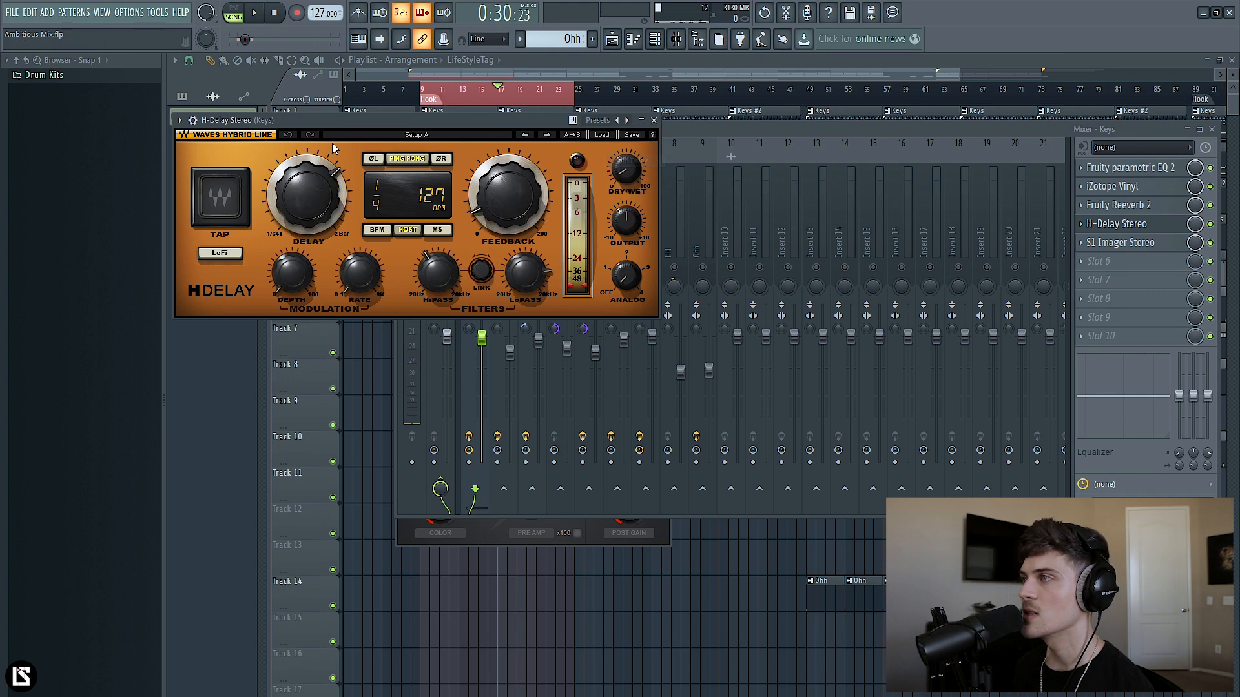
pyautogui.moveTo(315, 118); pyautogui.dragTo(529, 182)
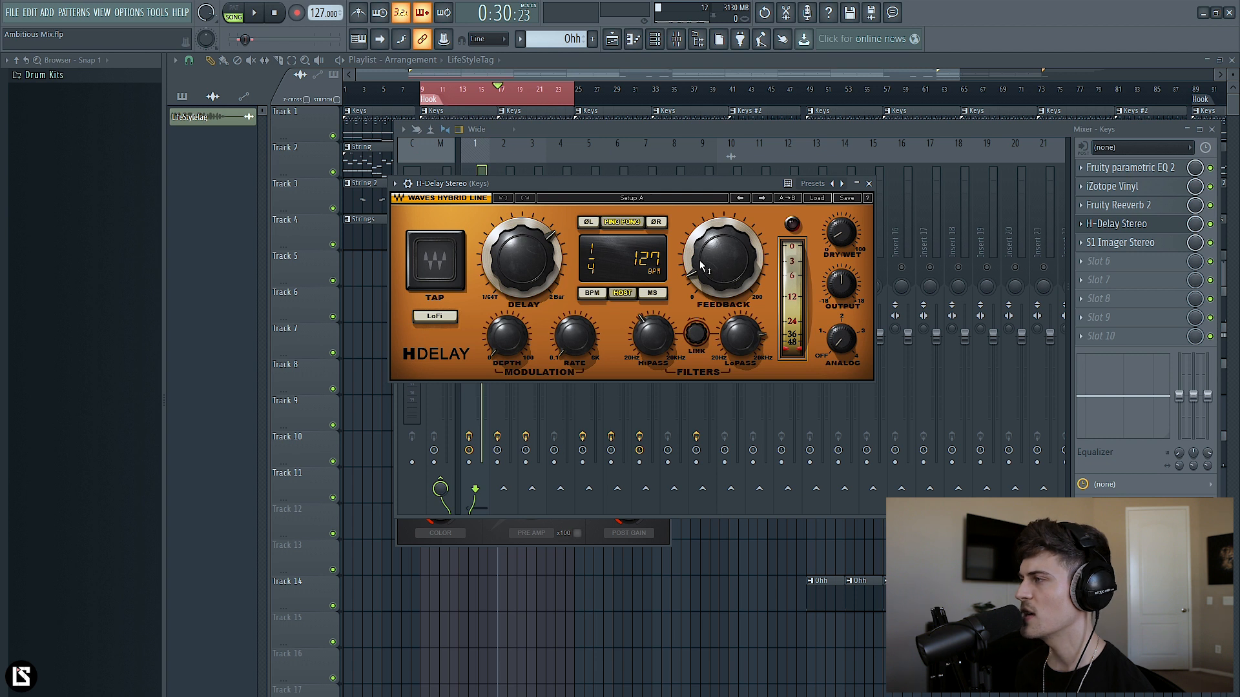
# Step: Set the Keys delay's high-pass filter to 277 with host sync, and raise its dry/wet mix during playback
pyautogui.click(622, 293)
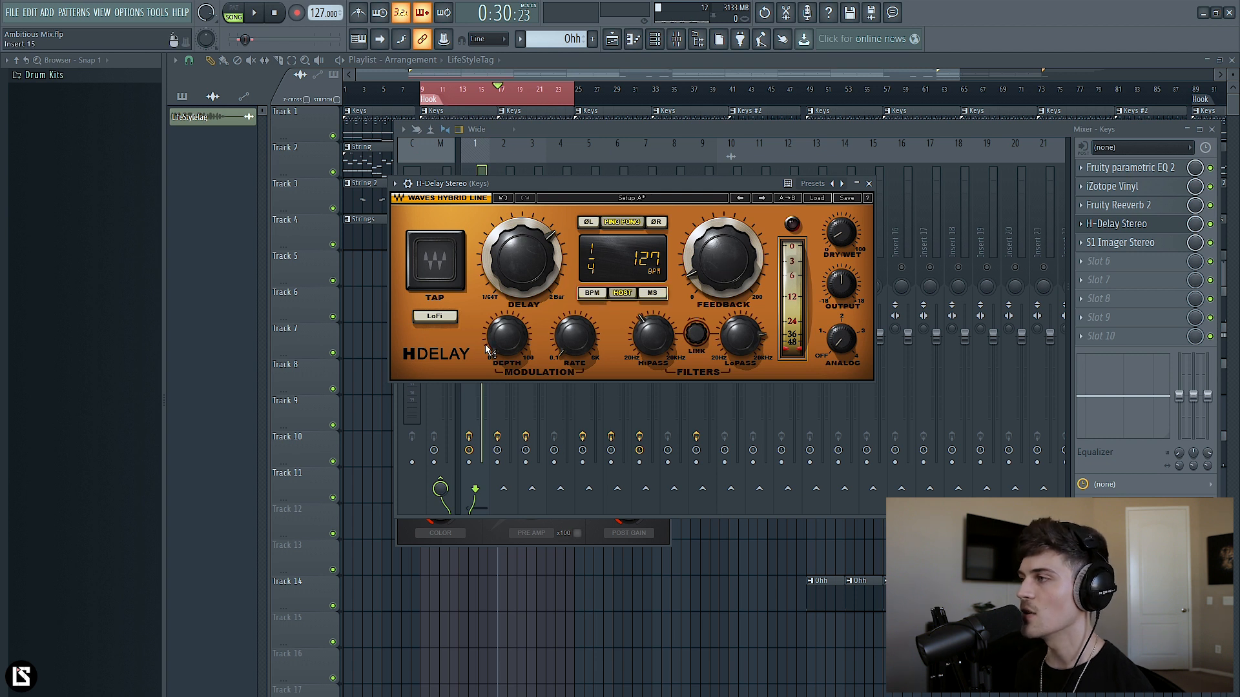
pyautogui.moveTo(662, 344); pyautogui.dragTo(662, 340)
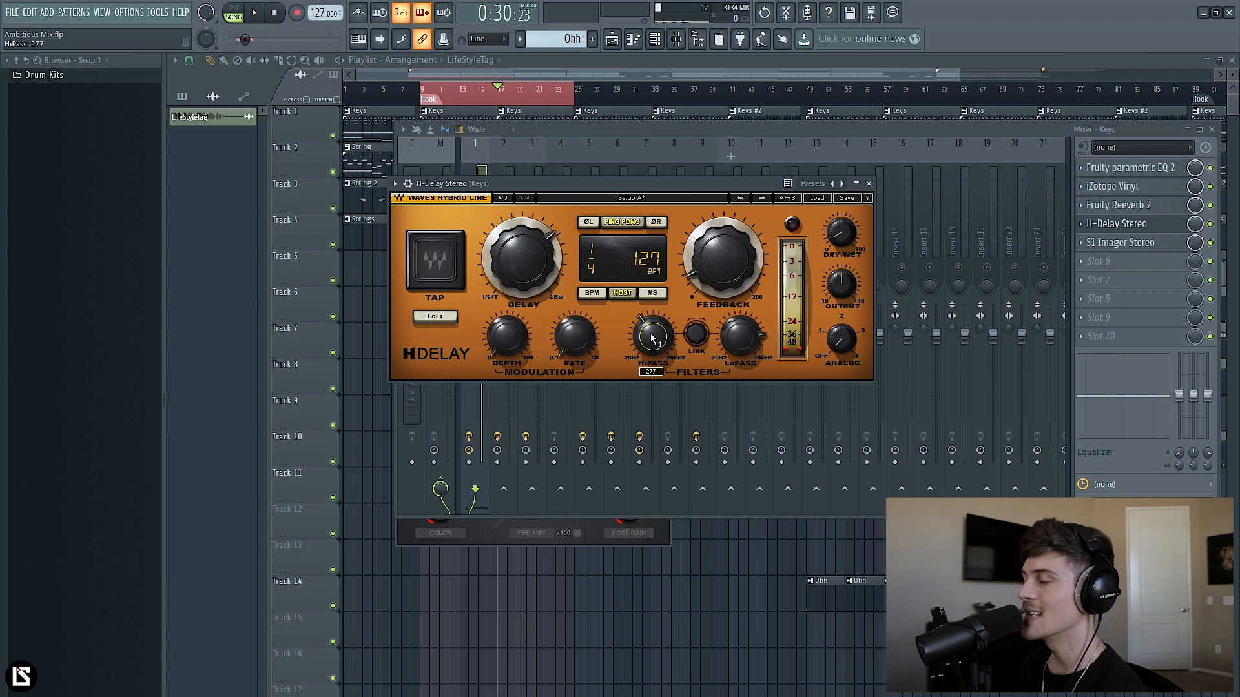
pyautogui.moveTo(741, 336)
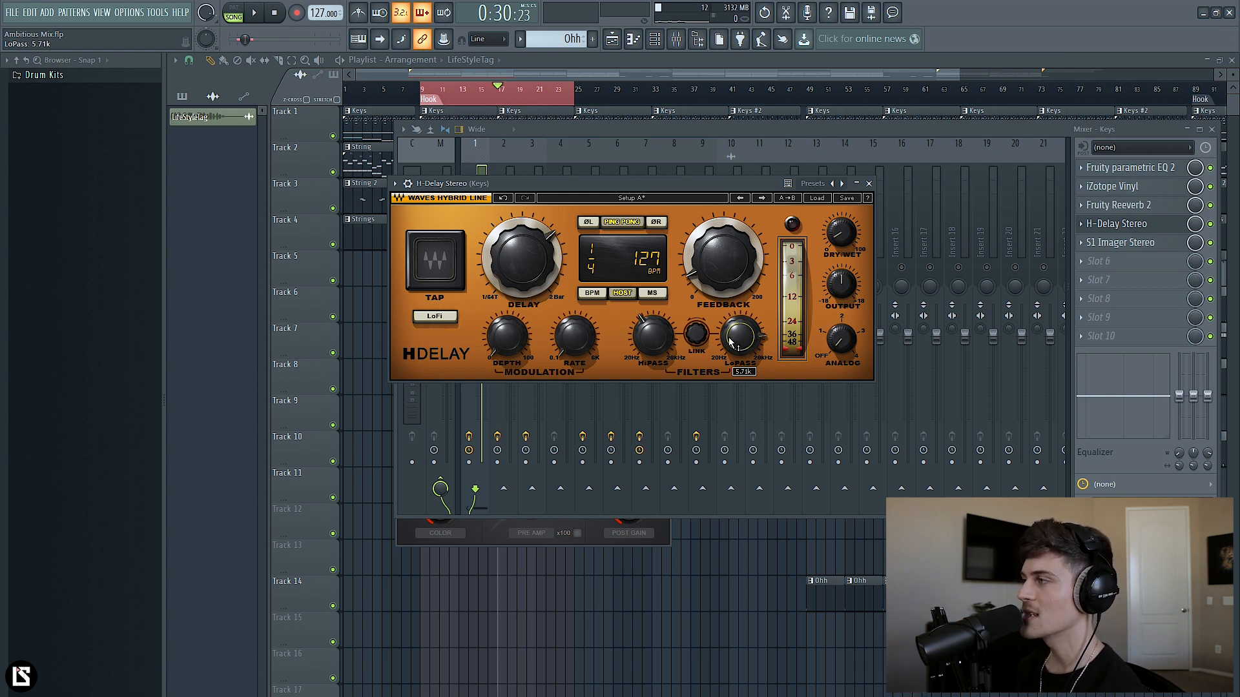
pyautogui.click(656, 341)
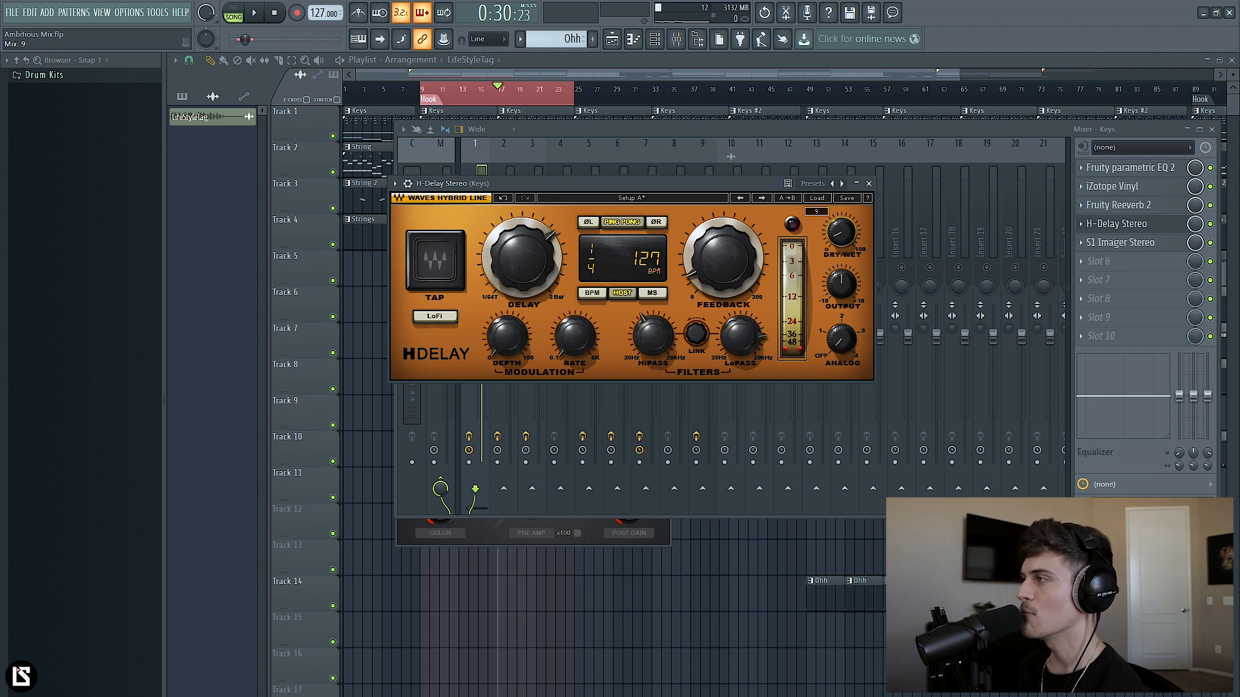
pyautogui.click(258, 14)
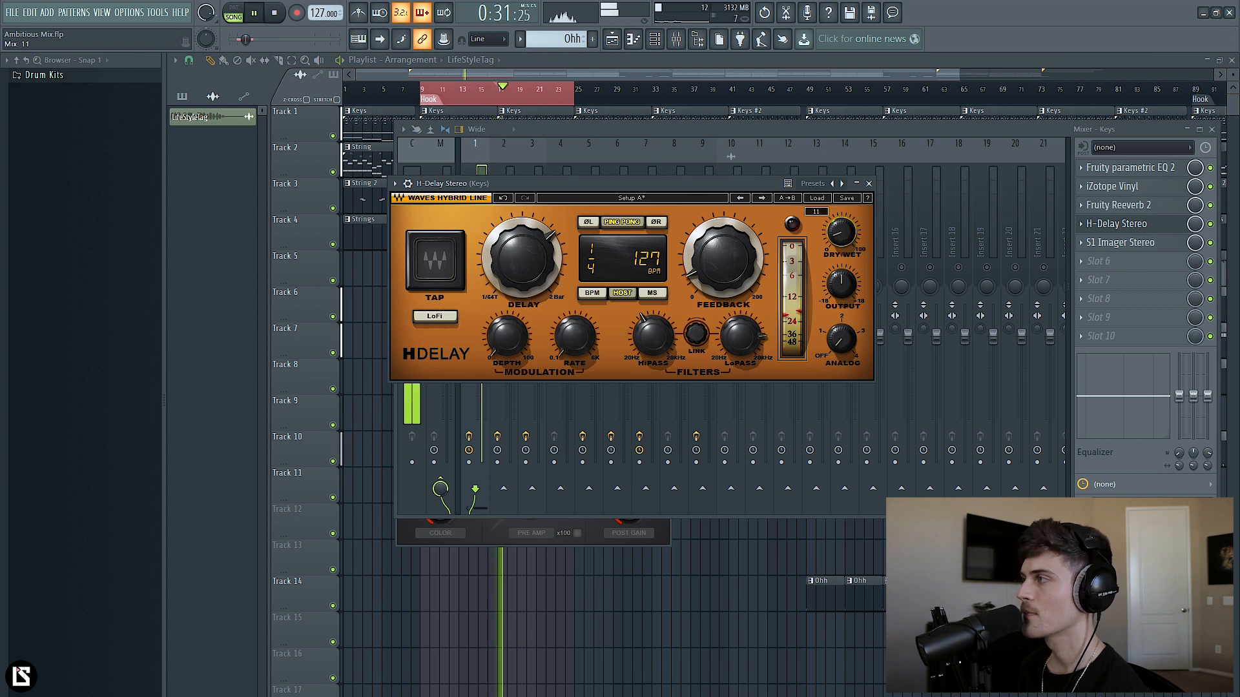
pyautogui.moveTo(843, 238)
pyautogui.mouseDown()
pyautogui.moveTo(842, 212)
pyautogui.moveTo(843, 227)
pyautogui.mouseUp()
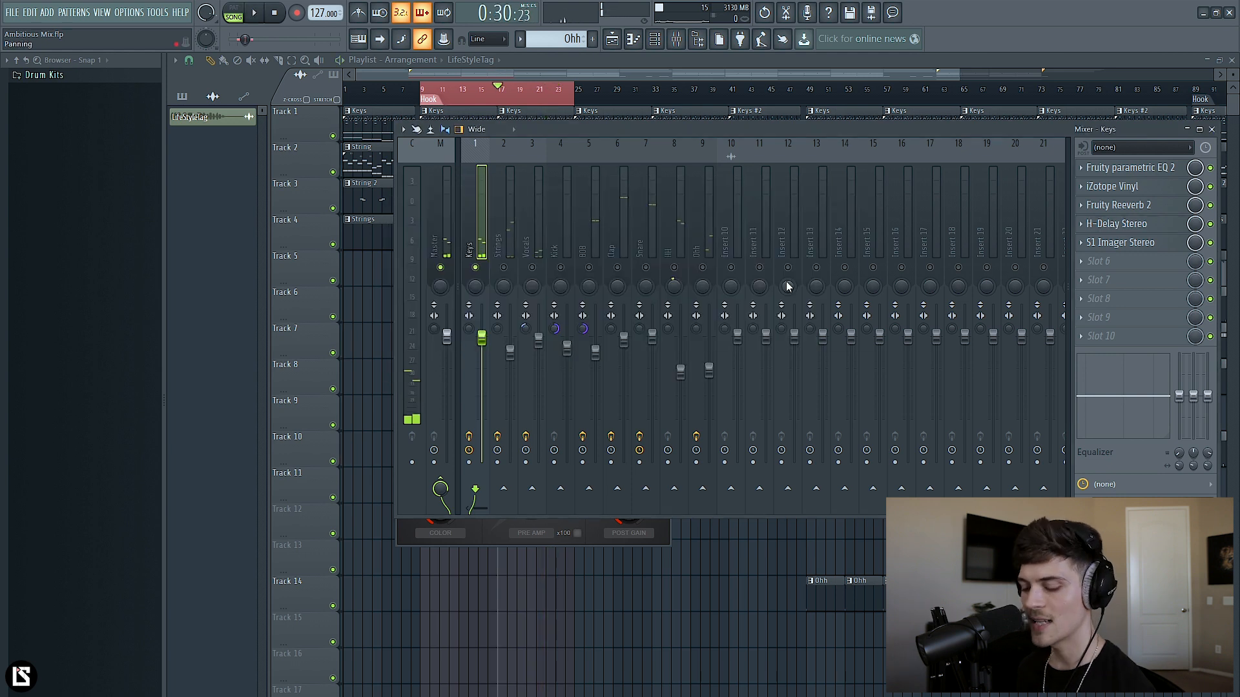
# Step: Save the project and compare the soloed Keys track with H-Delay Stereo bypassed and enabled
pyautogui.hotkey('ctrl', 's')
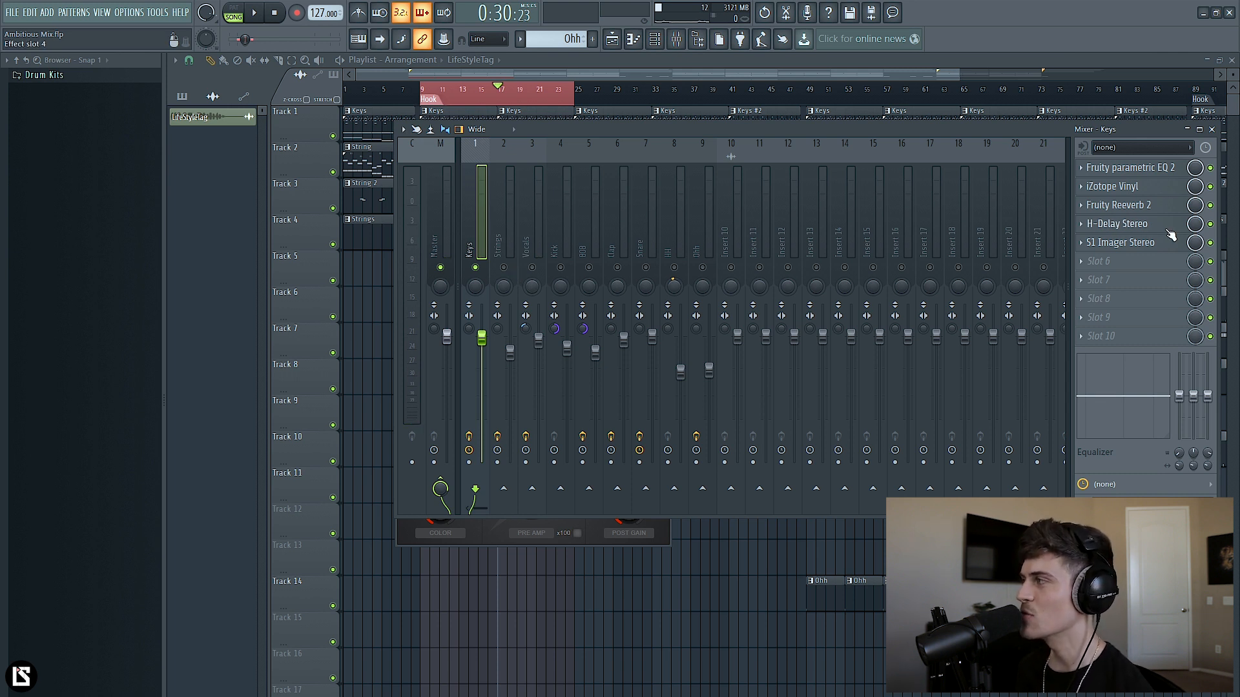
pyautogui.press('space')
pyautogui.press('space')
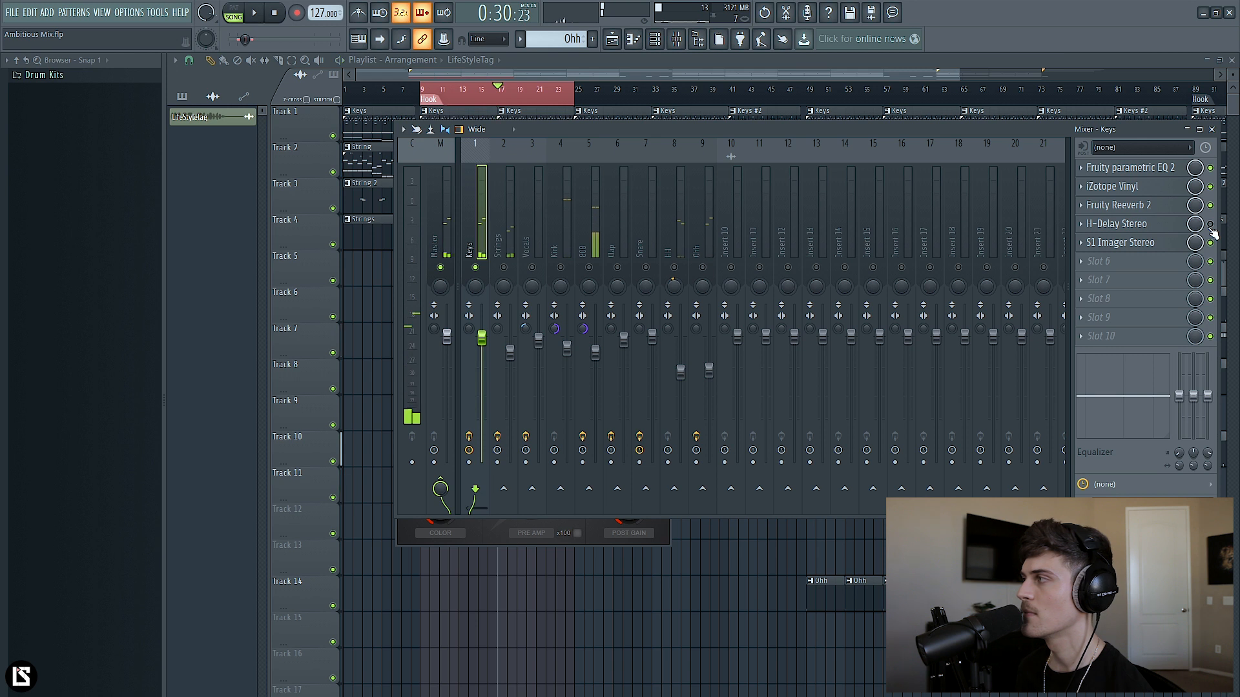
pyautogui.press('space')
pyautogui.press('space')
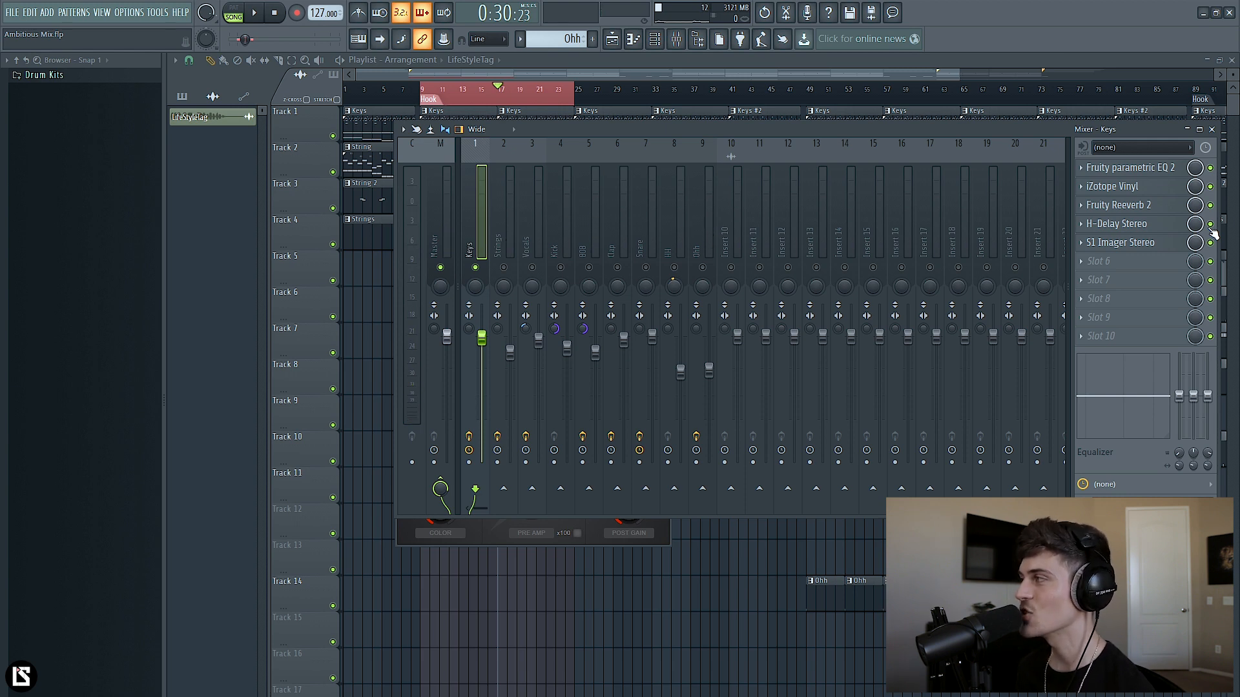
# Step: Lower the Clap track's level to 95% (-1.1 dB)
pyautogui.click(588, 242)
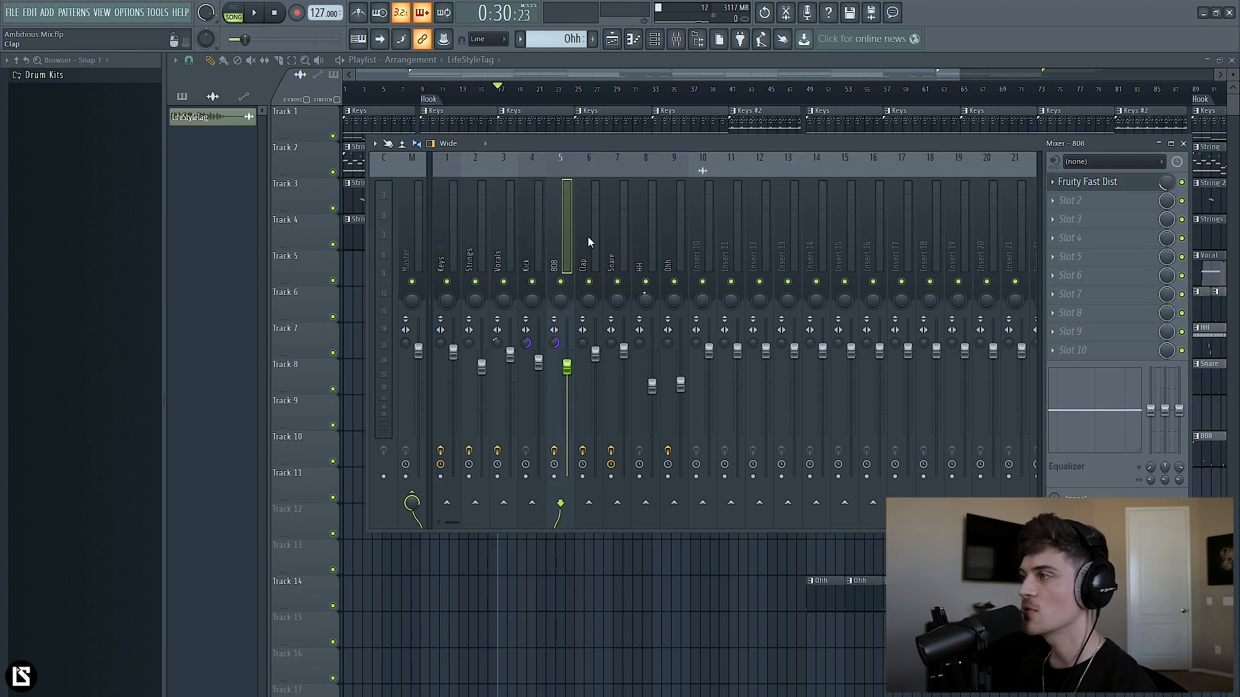
pyautogui.click(588, 237)
pyautogui.moveTo(595, 354); pyautogui.dragTo(596, 357)
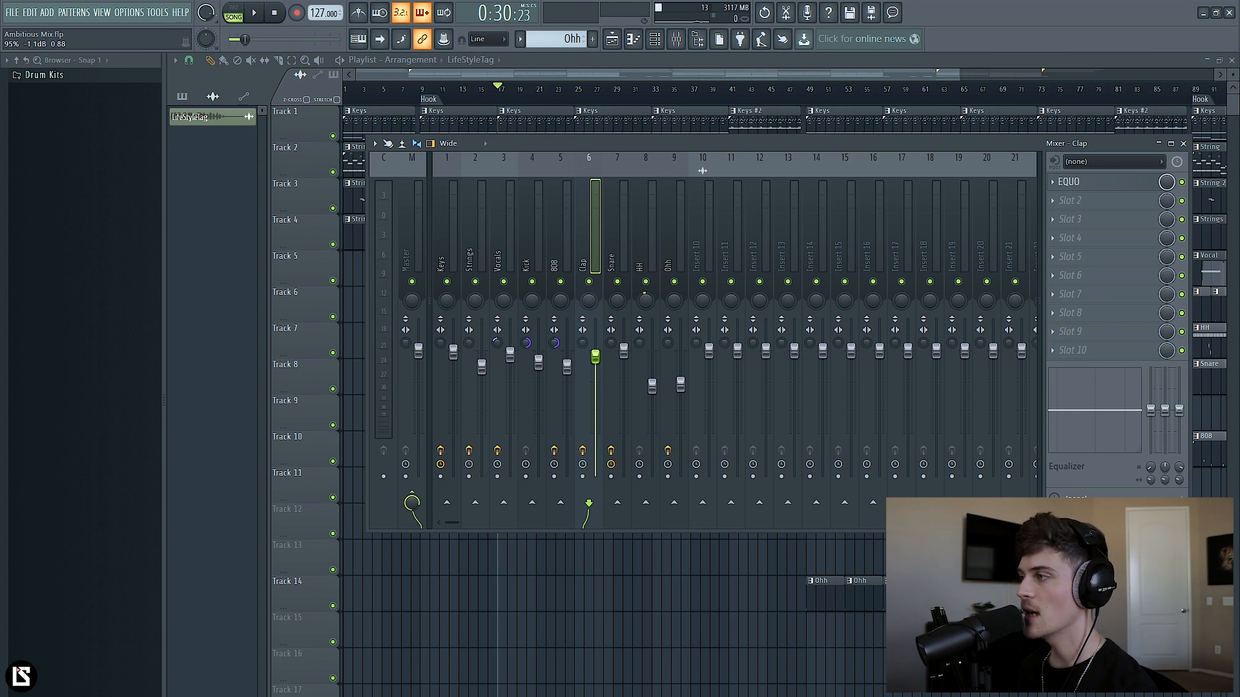
# Step: Select the Kick and 808 tracks together and raise both levels, bringing the Kick to 93% (-1.6 dB)
pyautogui.click(537, 252)
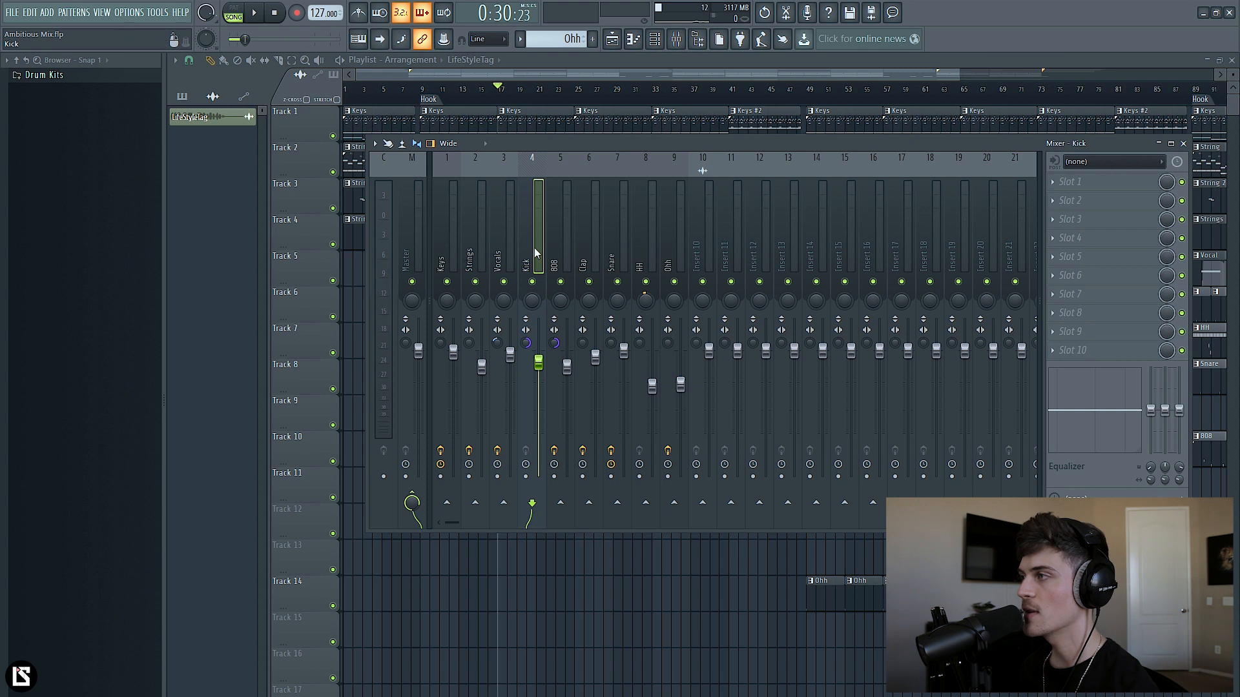
pyautogui.keyDown('ctrl'); pyautogui.click(564, 256); pyautogui.keyUp('ctrl')
pyautogui.moveTo(567, 367); pyautogui.dragTo(567, 363)
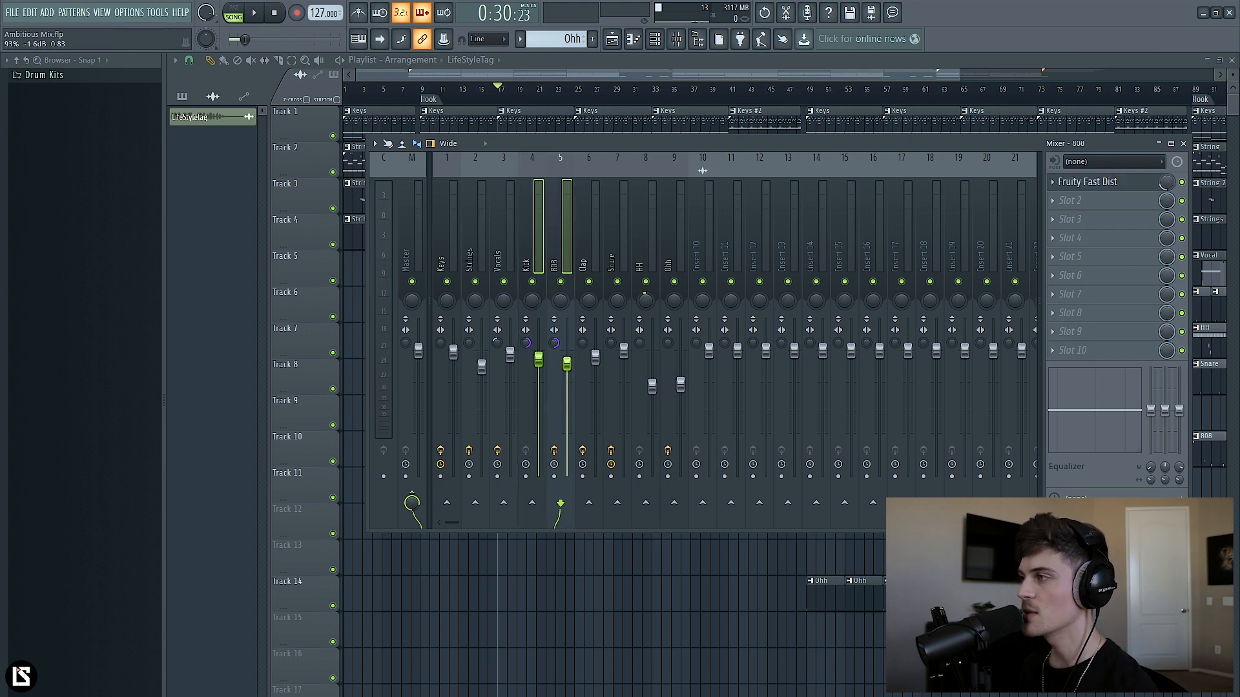
# Step: Play the beat while nudging the Kick and 808 up slightly, and lower the Clap to 94% (-1.5 dB)
pyautogui.click(541, 238)
pyautogui.press('space')
pyautogui.press('Right')
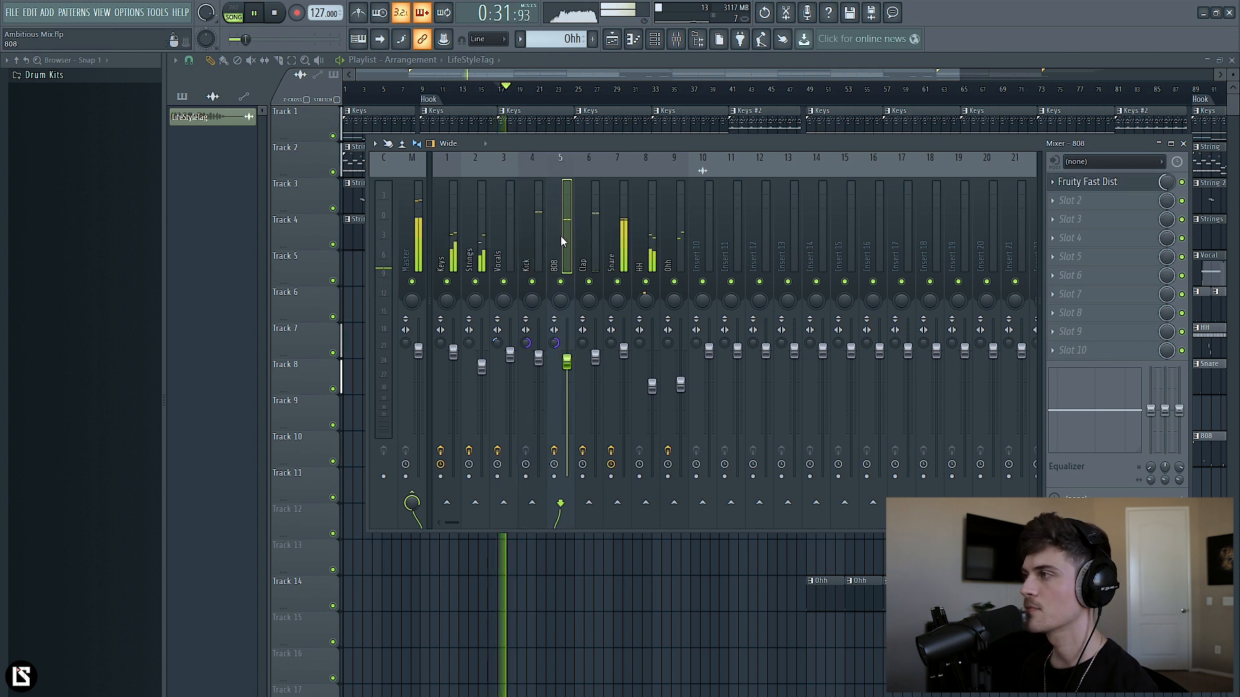
pyautogui.press('Right')
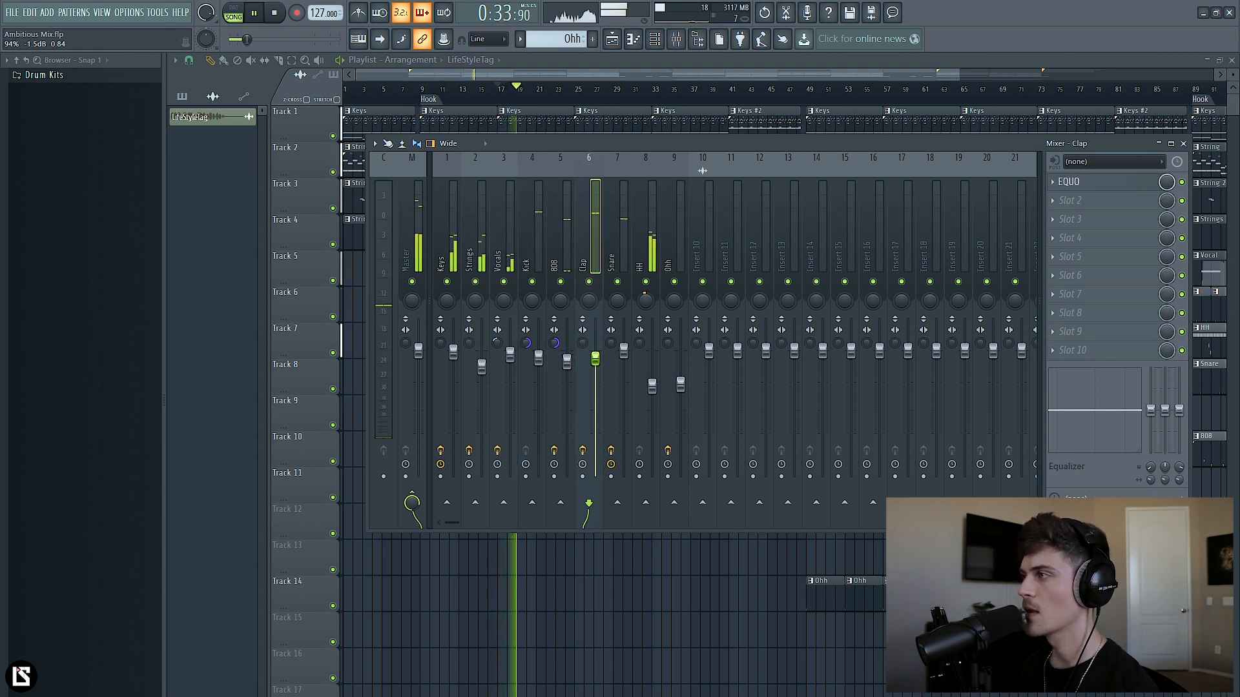
pyautogui.press('Right')
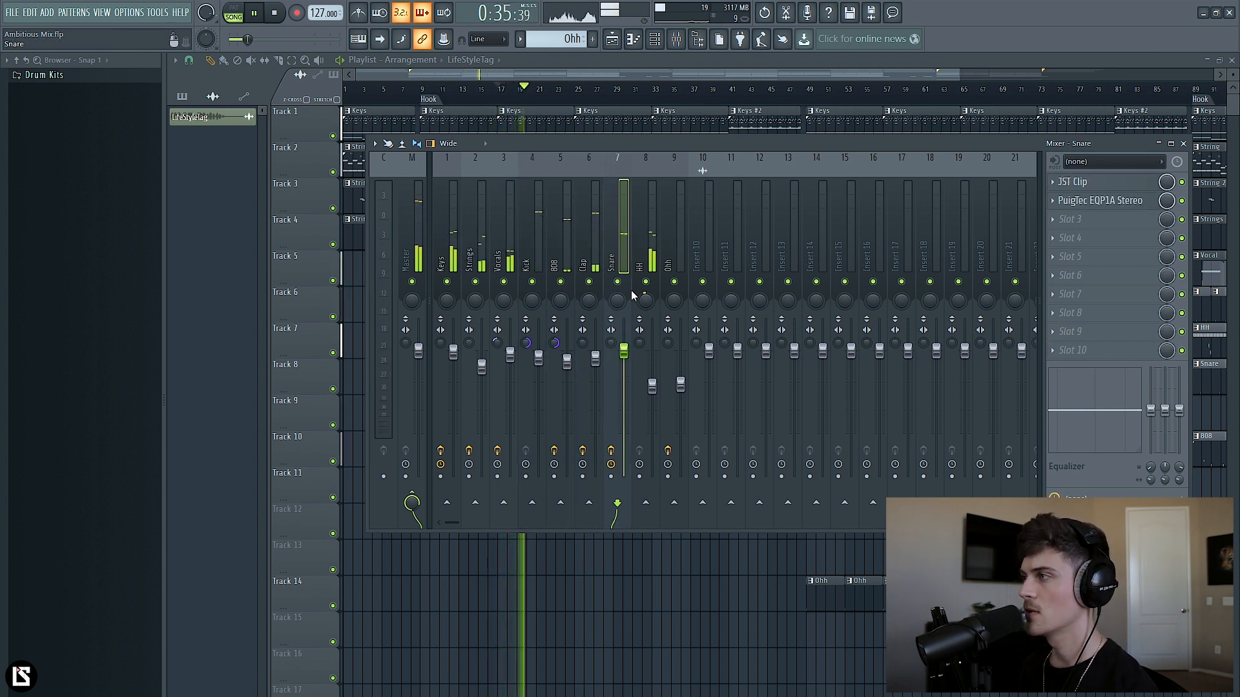
# Step: Raise the Kick and 808 levels together by another small amount while the beat plays
pyautogui.click(543, 246)
pyautogui.keyDown('ctrl'); pyautogui.keyDown('shift'); pyautogui.click(566, 256); pyautogui.keyUp('shift'); pyautogui.keyUp('ctrl')
pyautogui.moveTo(567, 363); pyautogui.dragTo(567, 361)
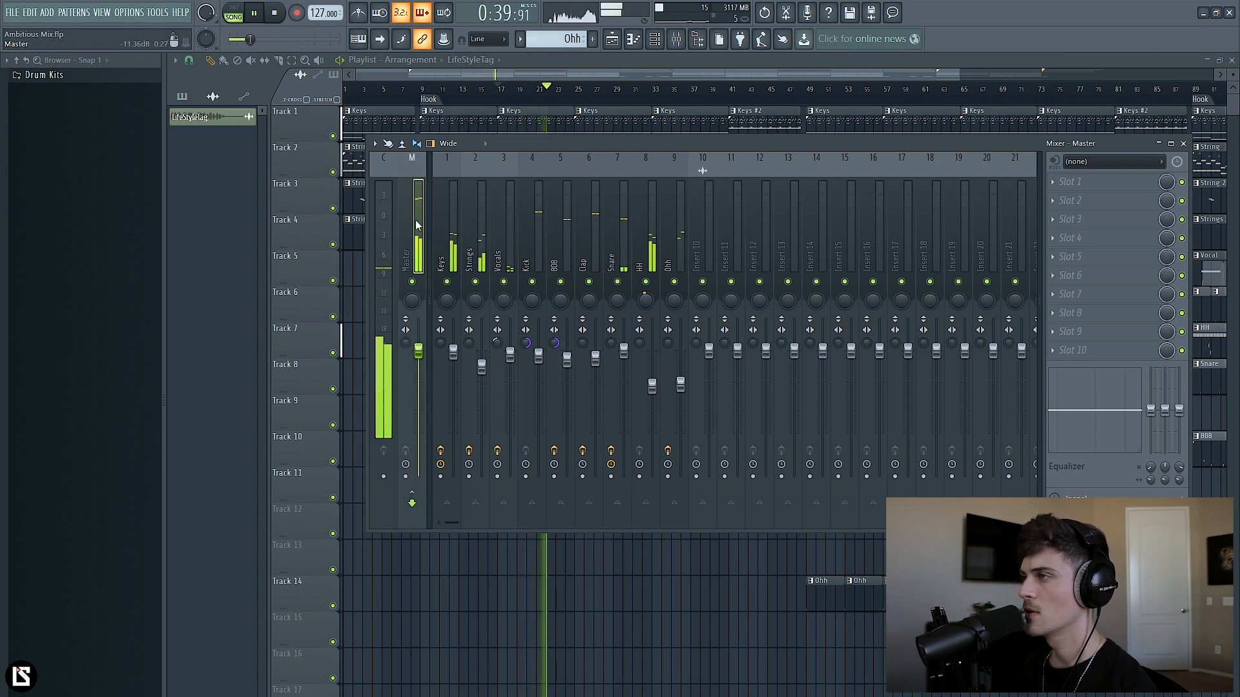
# Step: Lower the Clap a little further while auditioning the mix, and set the 808's Fruity Fast Dist mix level to 27%
pyautogui.click(450, 234)
pyautogui.click(542, 243)
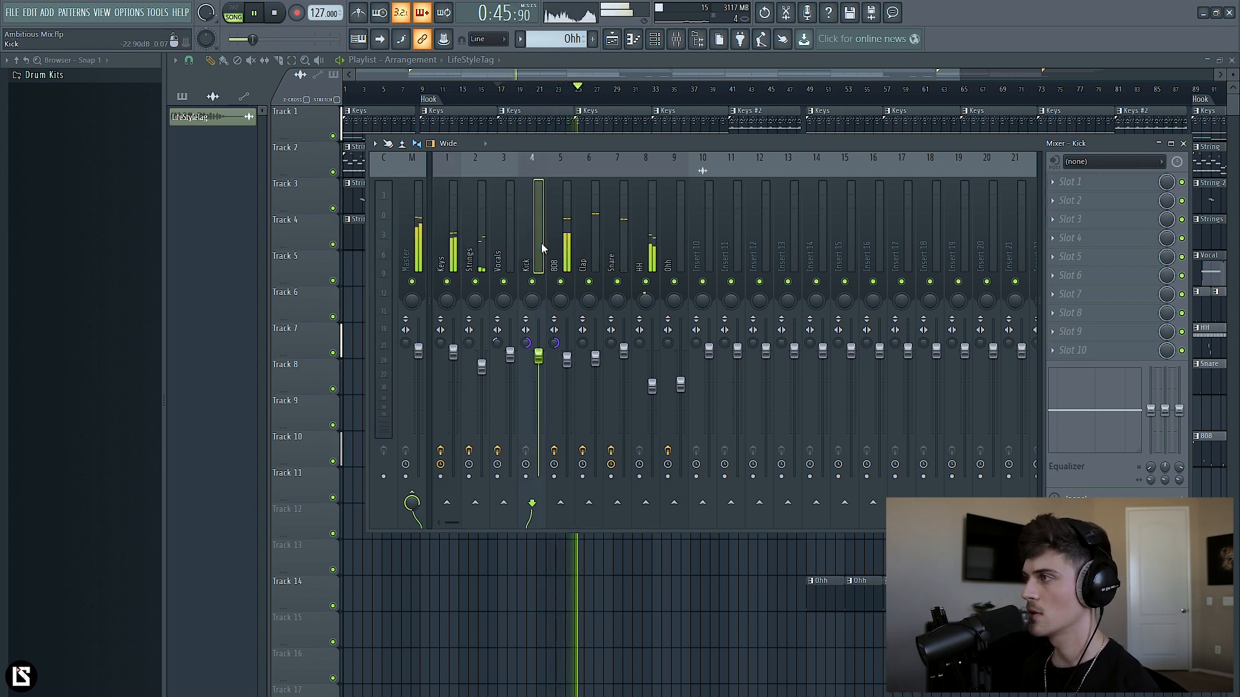
pyautogui.click(566, 239)
pyautogui.click(581, 245)
pyautogui.press('space')
pyautogui.click(563, 234)
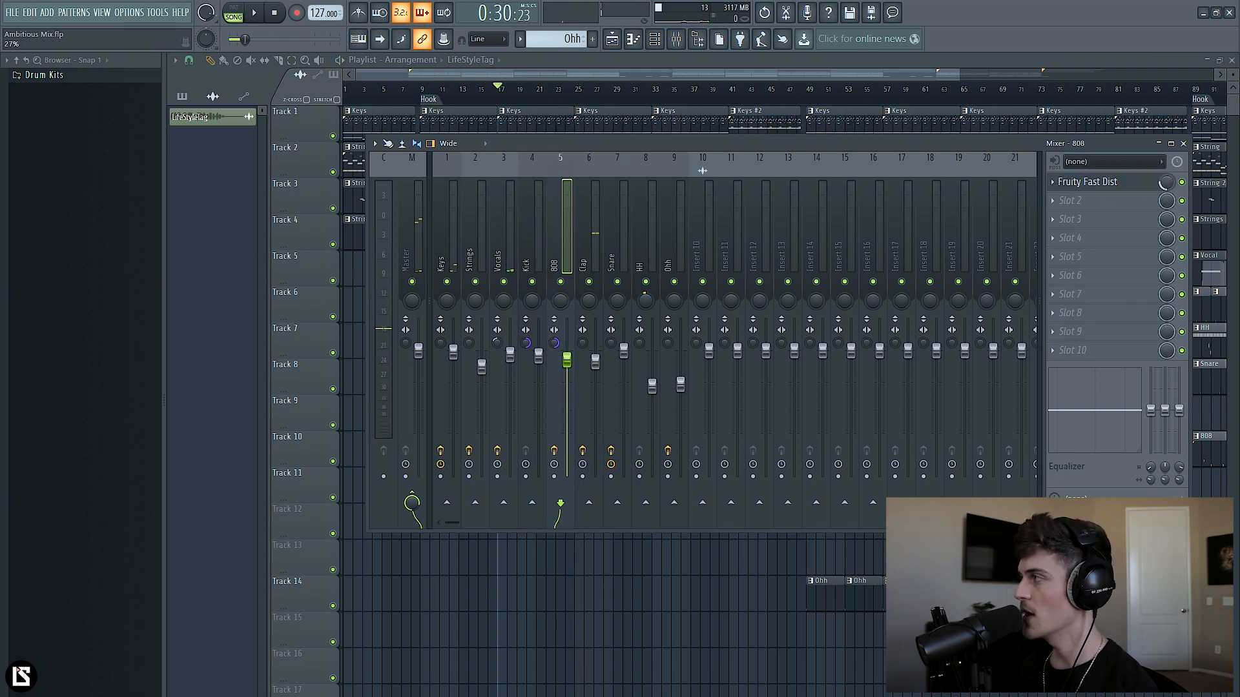
# Step: Close the mixer and play the full arrangement from the very beginning
pyautogui.moveTo(413, 89); pyautogui.dragTo(292, 95)
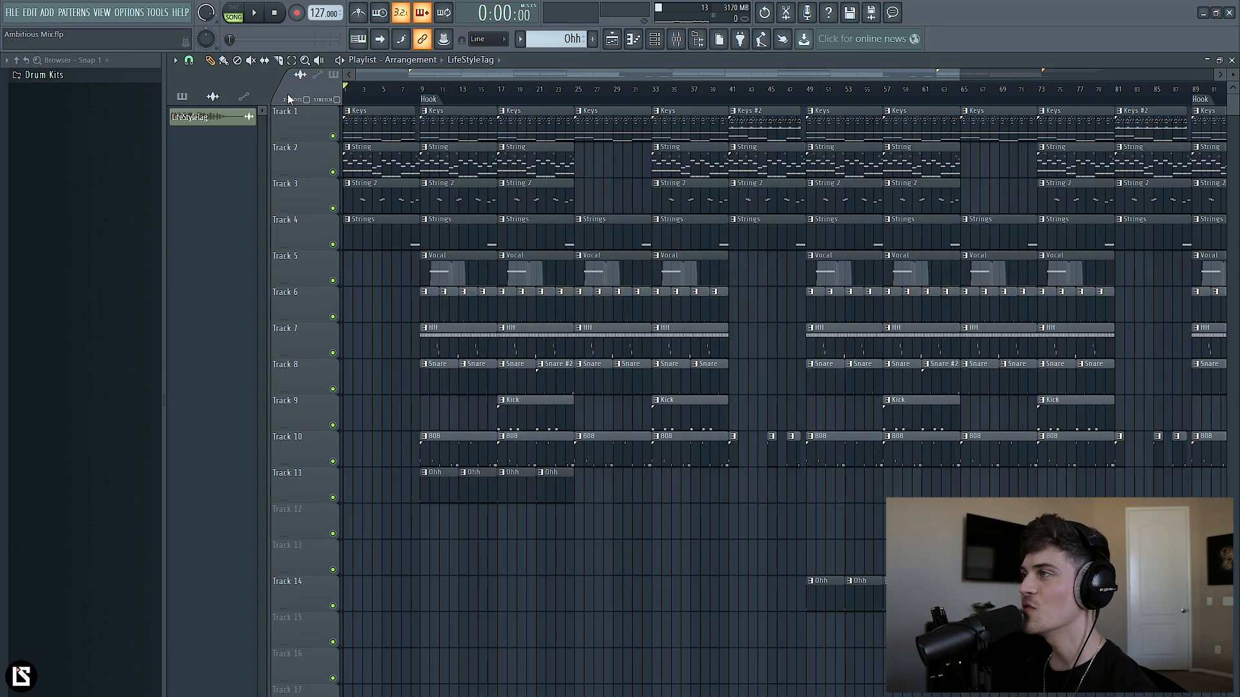
pyautogui.press('space')
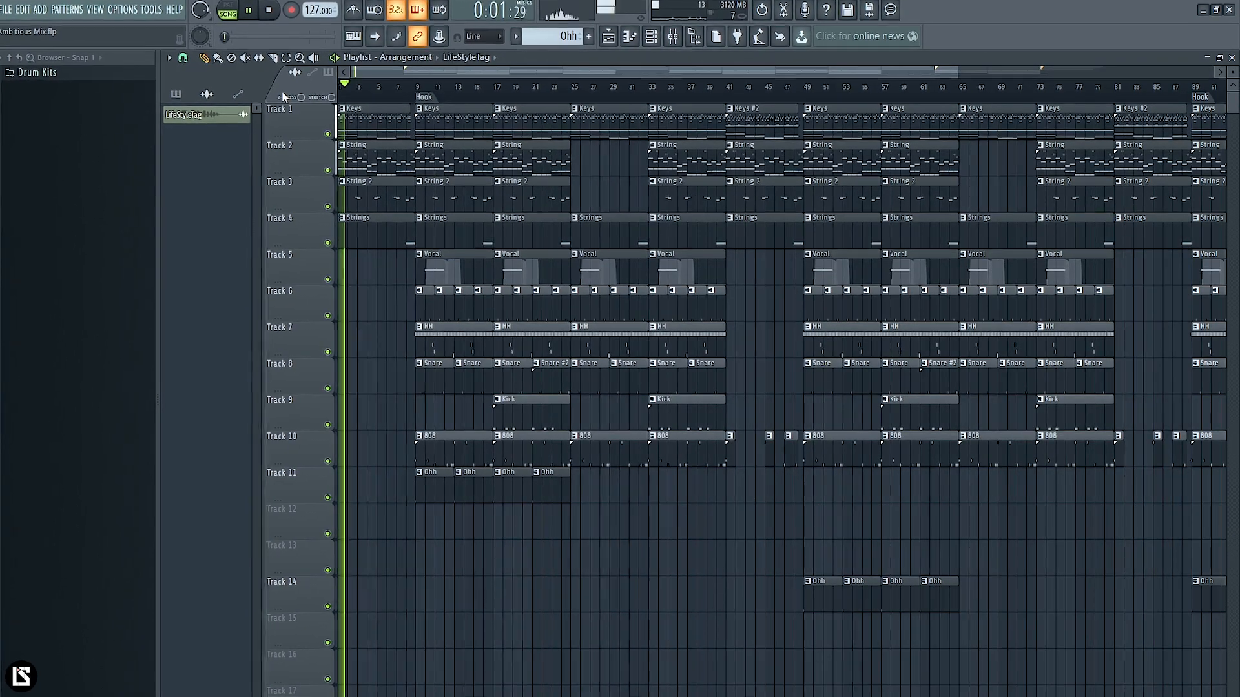